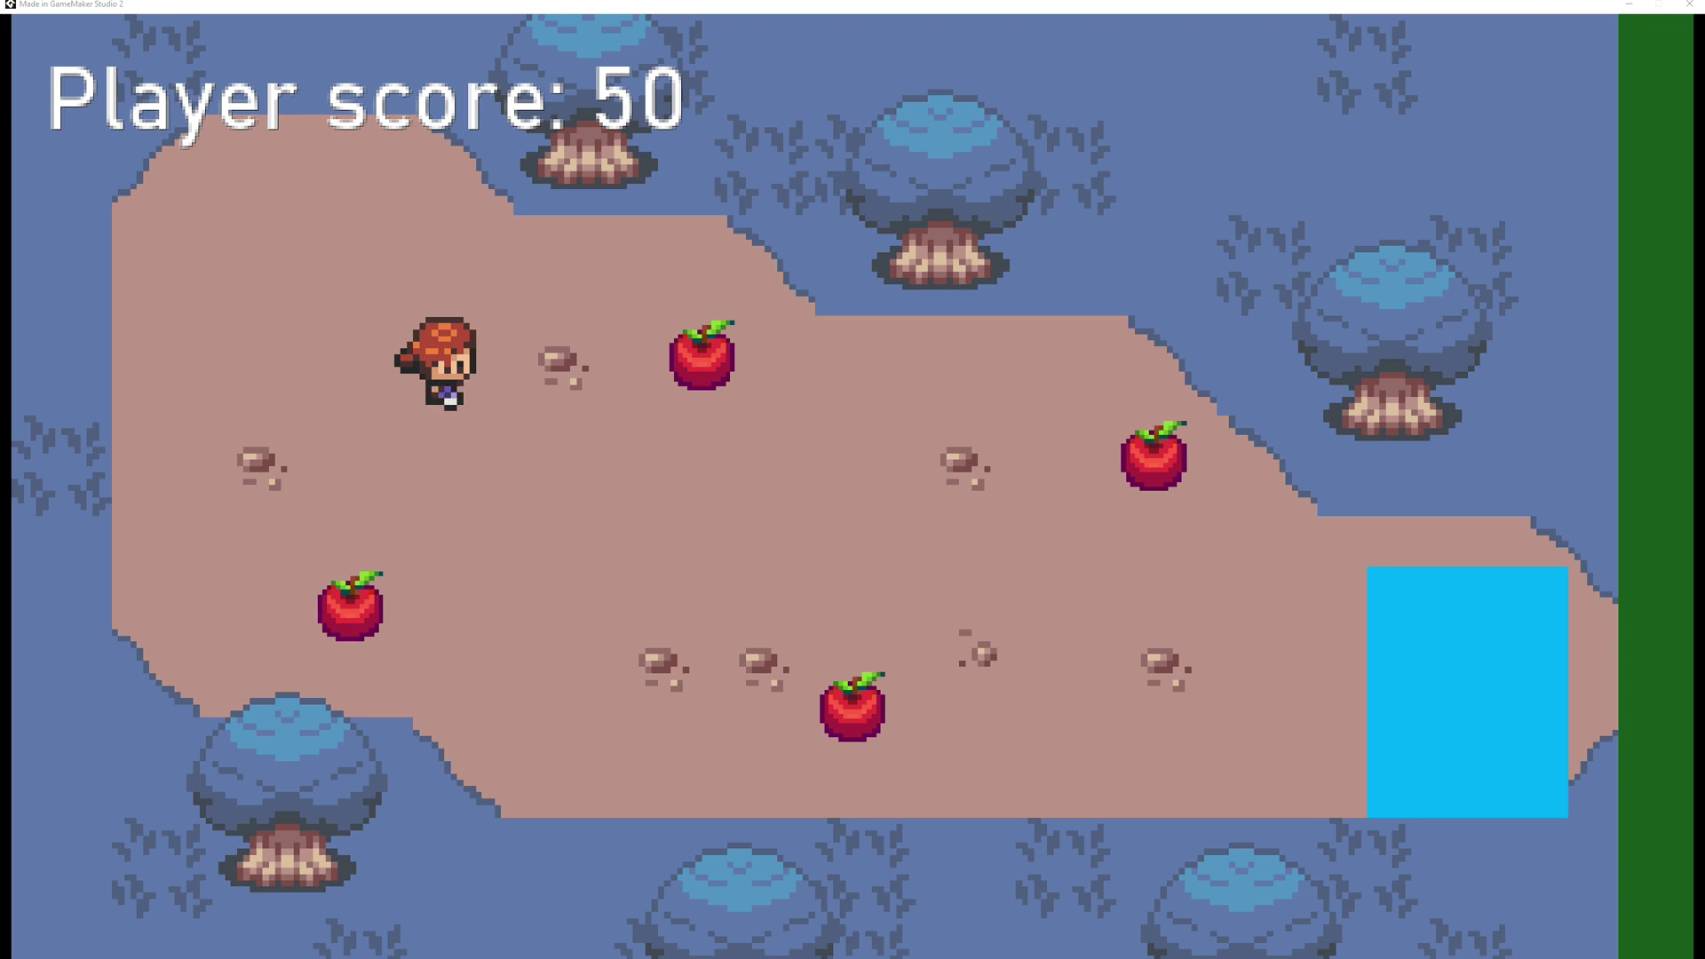
- Walk the player around the first room, collecting the top, left, right and lower apples
key(Right)
key(Up)
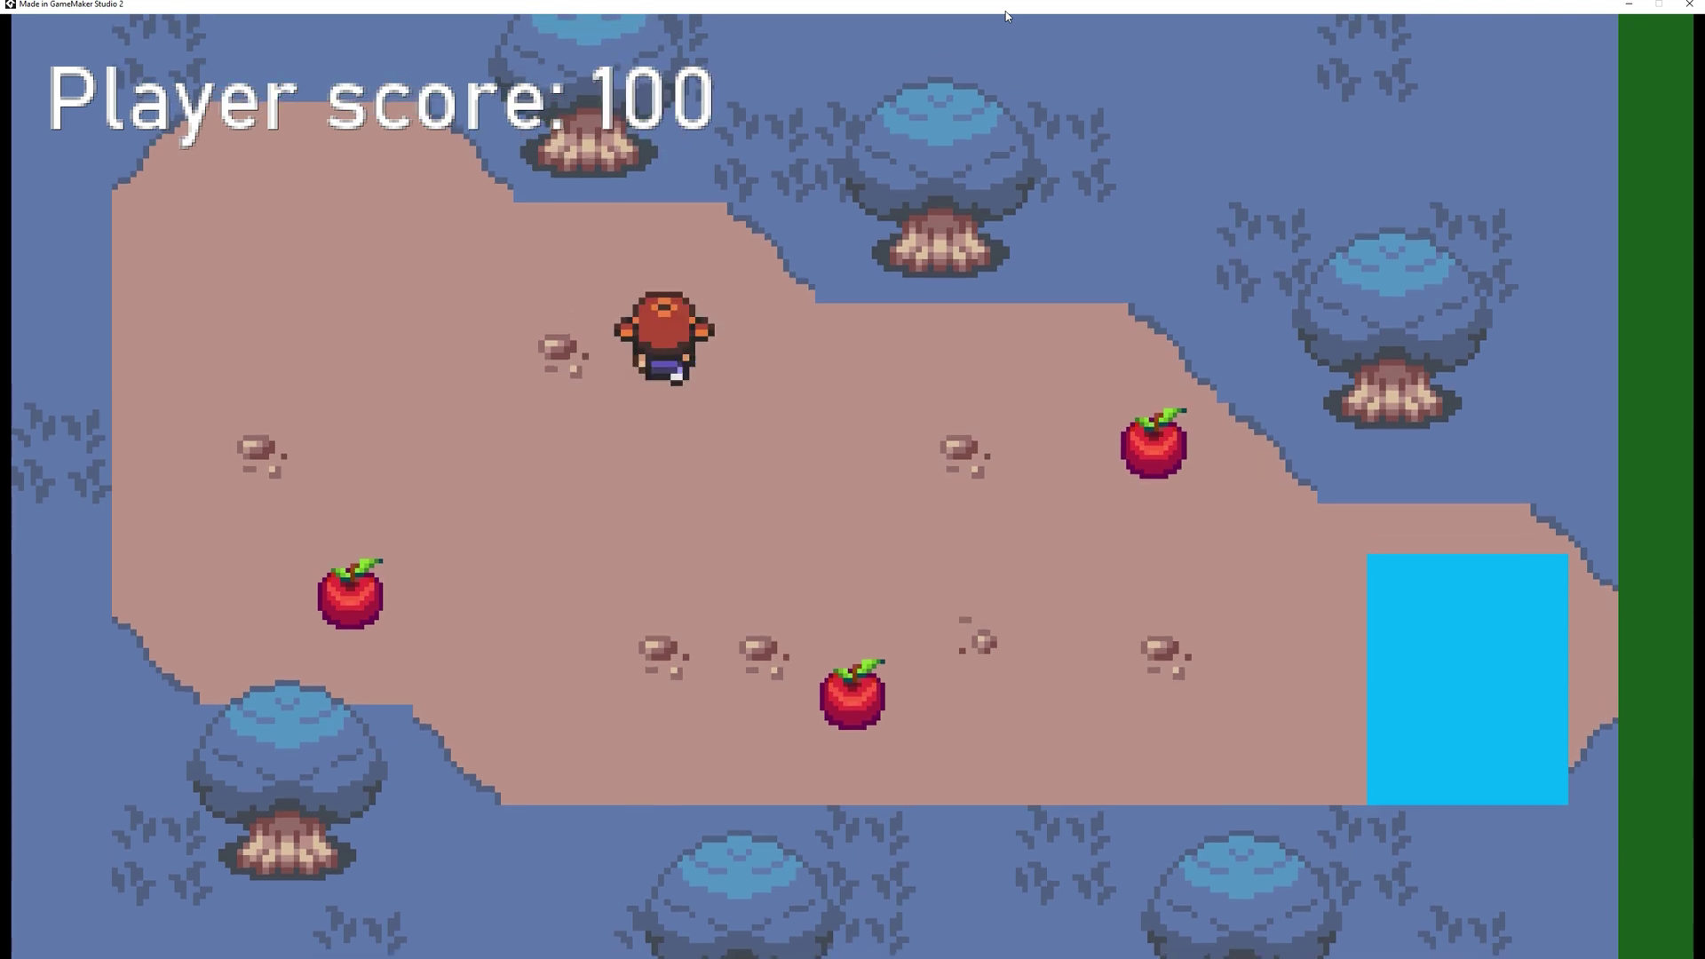
key(Left)
key(Down)
key(Up)
key(Right)
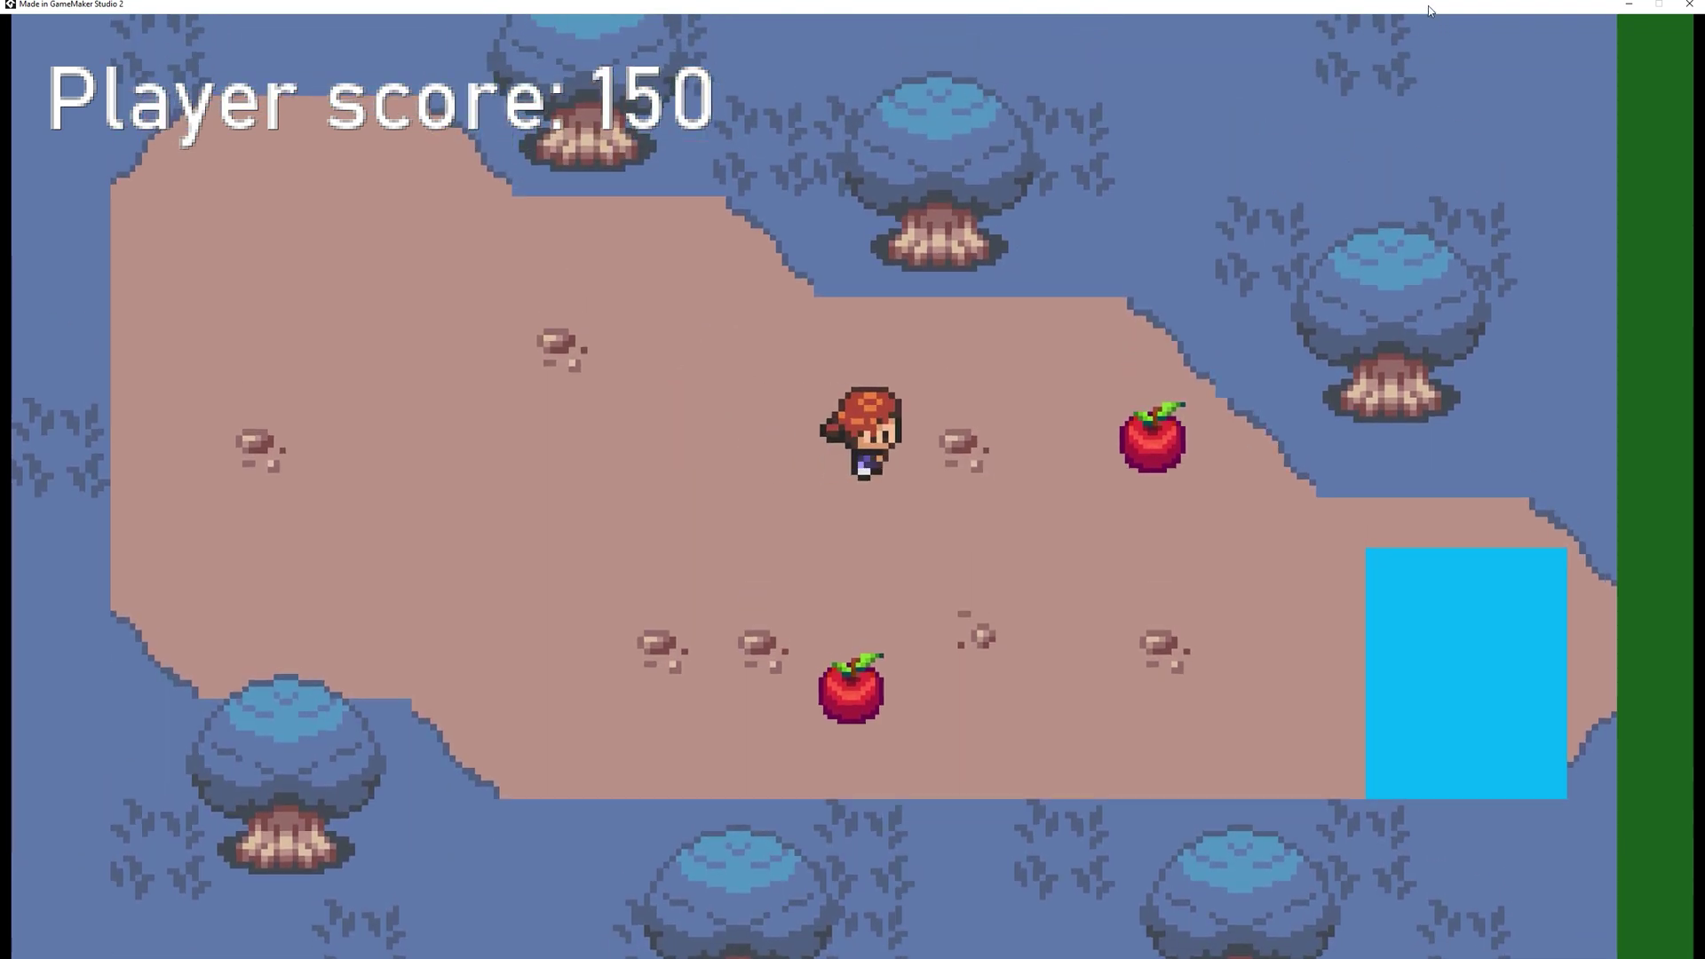
key(Right)
key(Left)
key(Down)
key(Right)
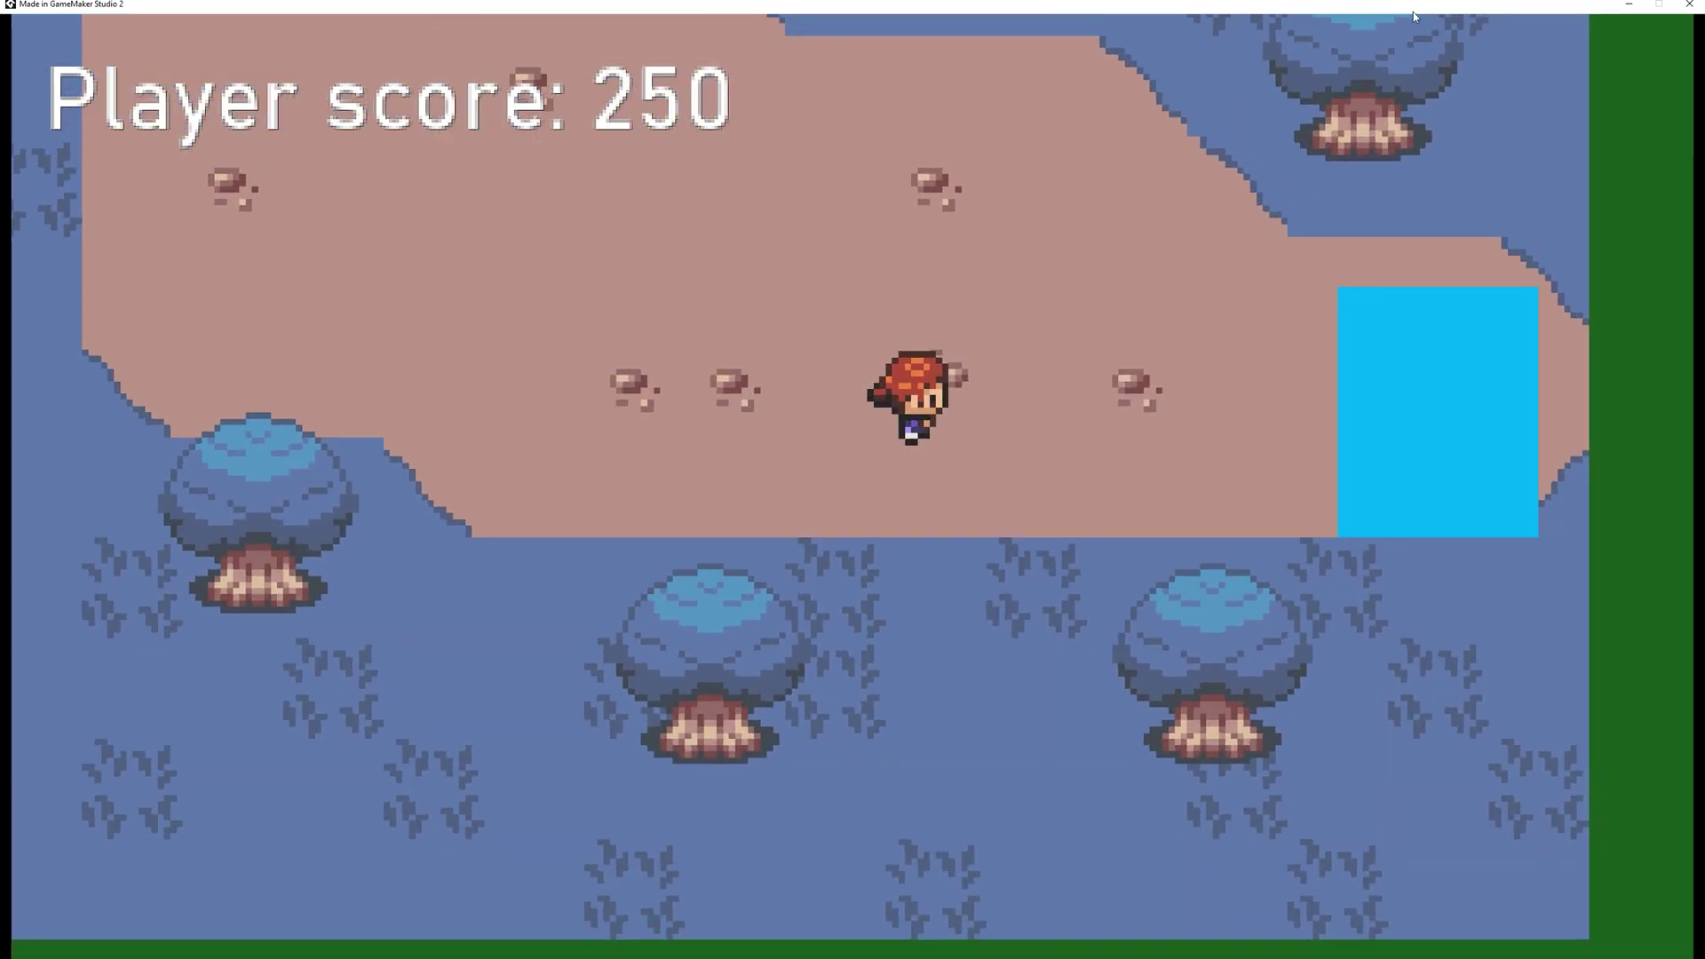
key(Up)
key(Down)
key(Up)
key(Left)
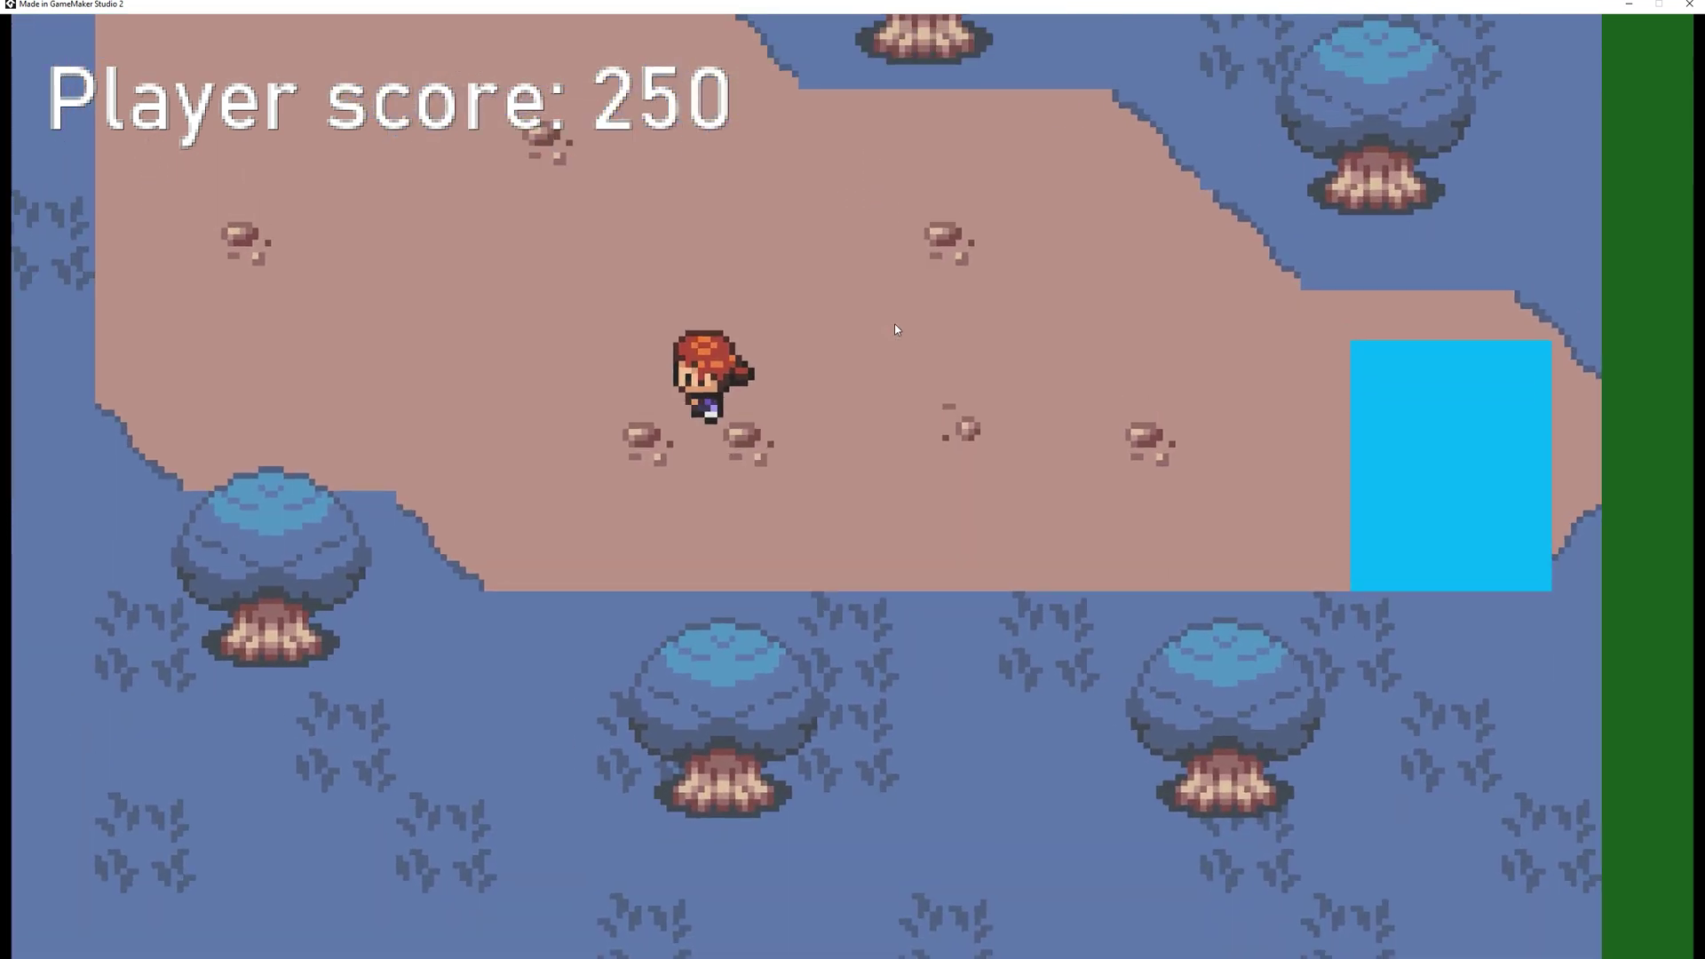
- Walk through the blue warp box into the forest room, then back to the apple room
key(Right)
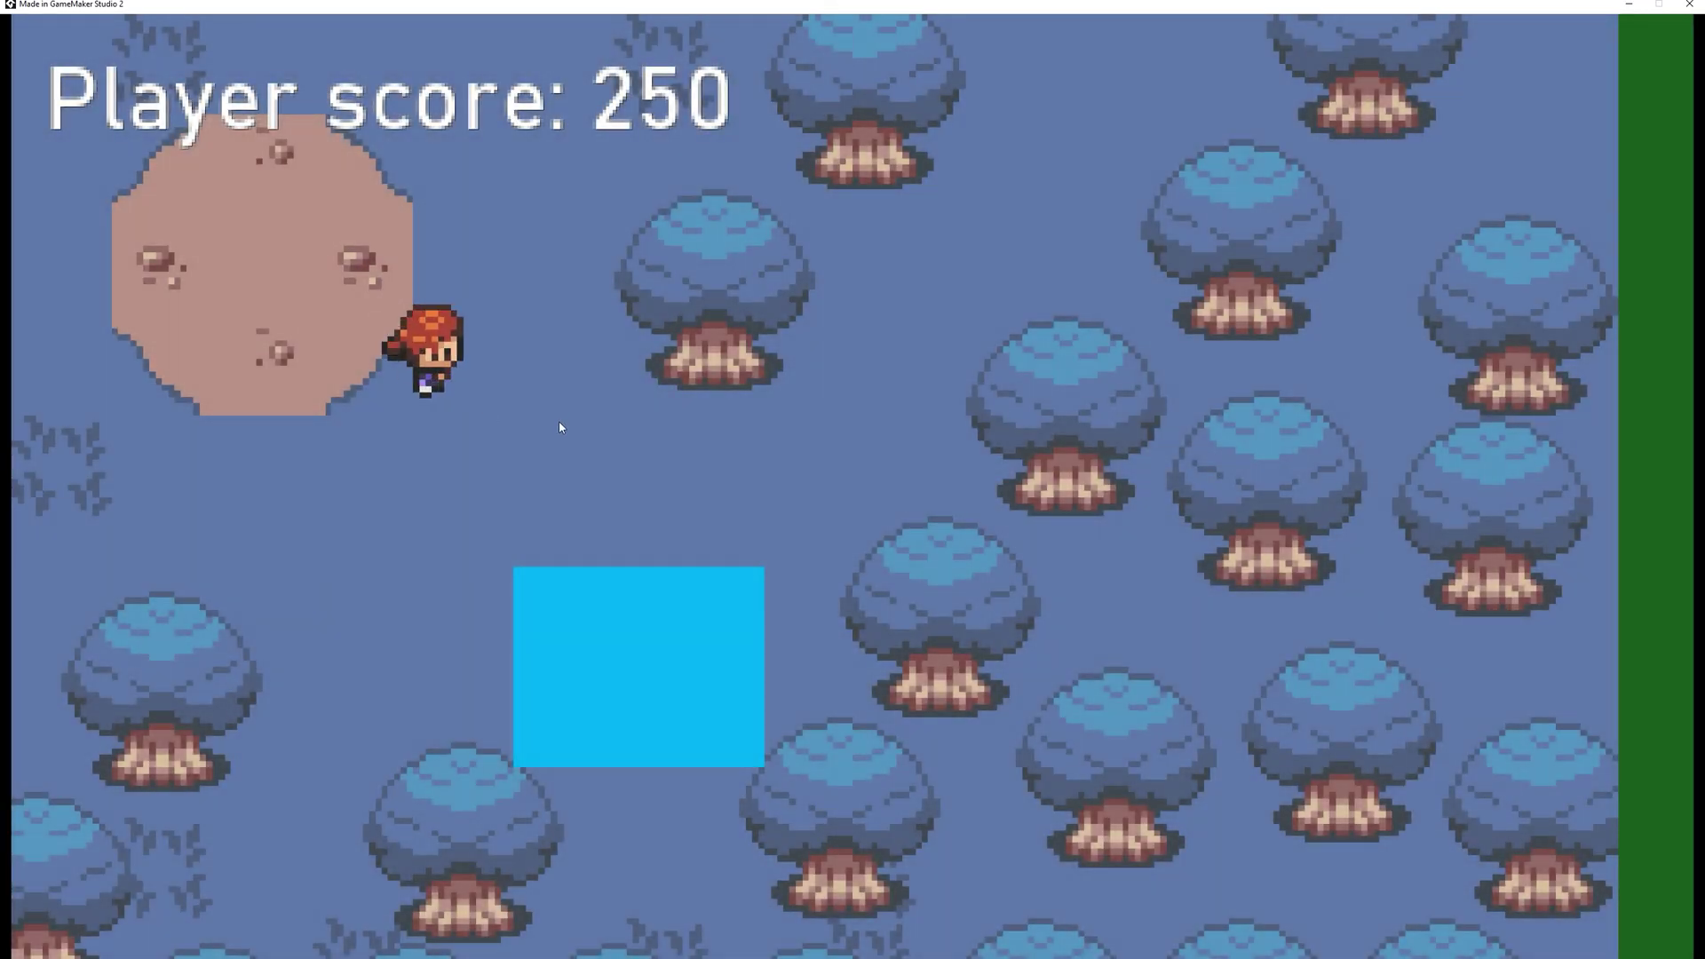
key(Right)
key(Down)
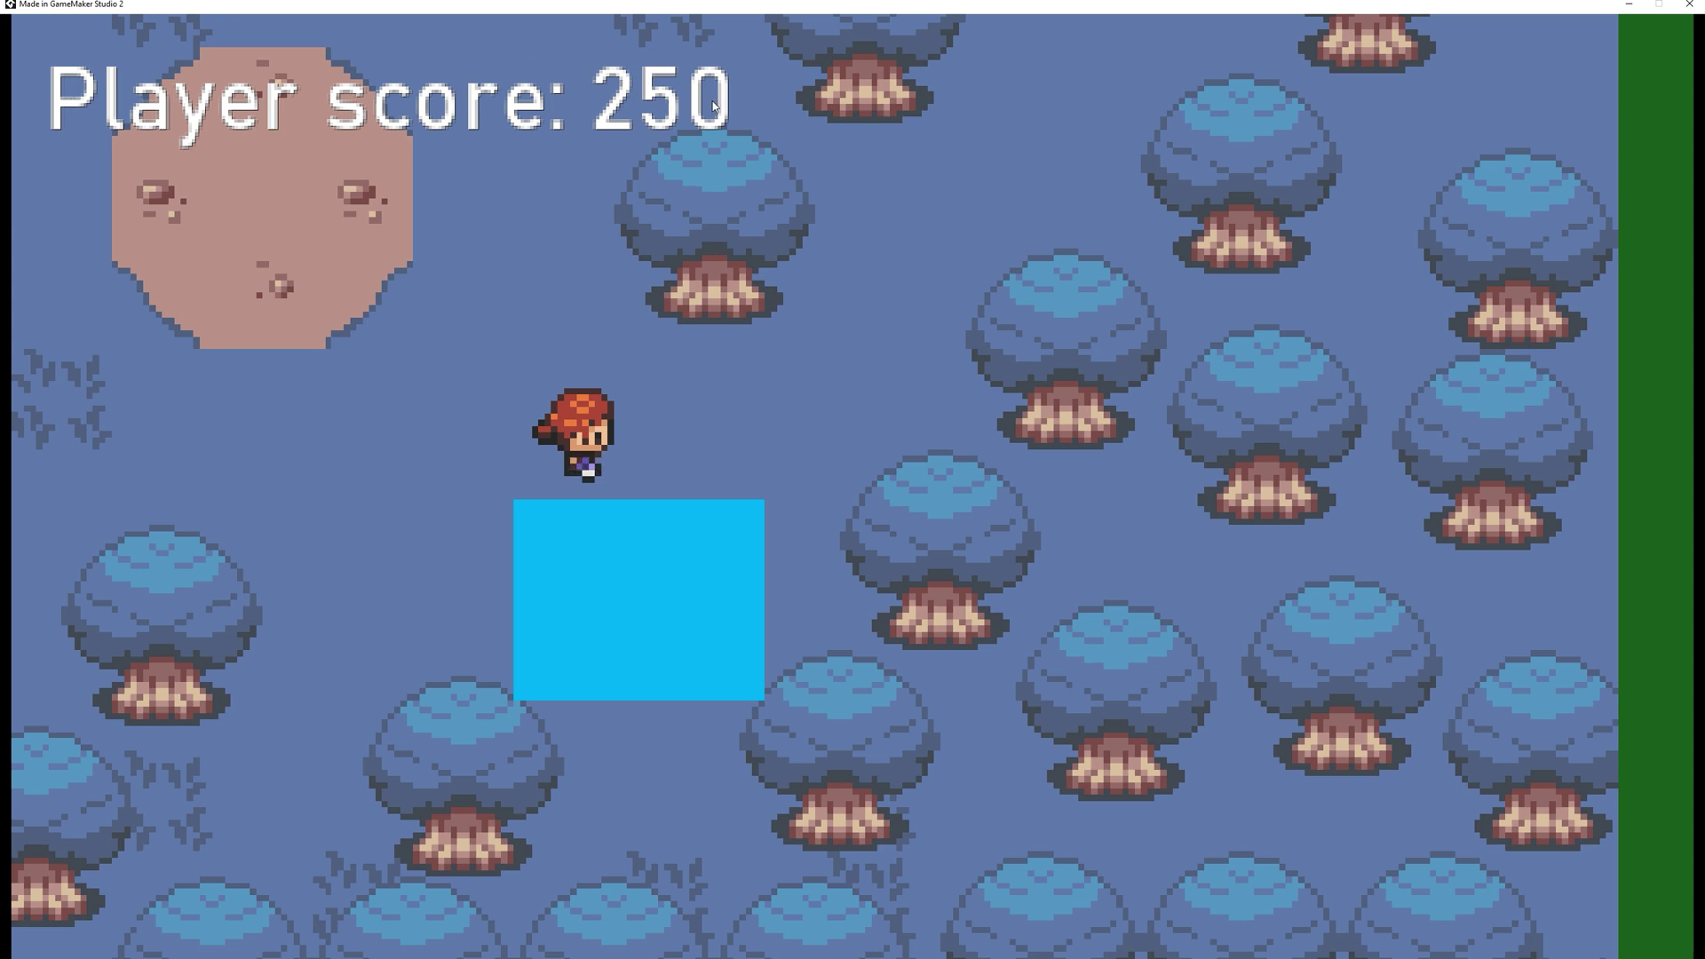
key(Down)
- Collect the remaining apples and walk down-right across the dirt path
key(Right)
key(Down)
key(Left)
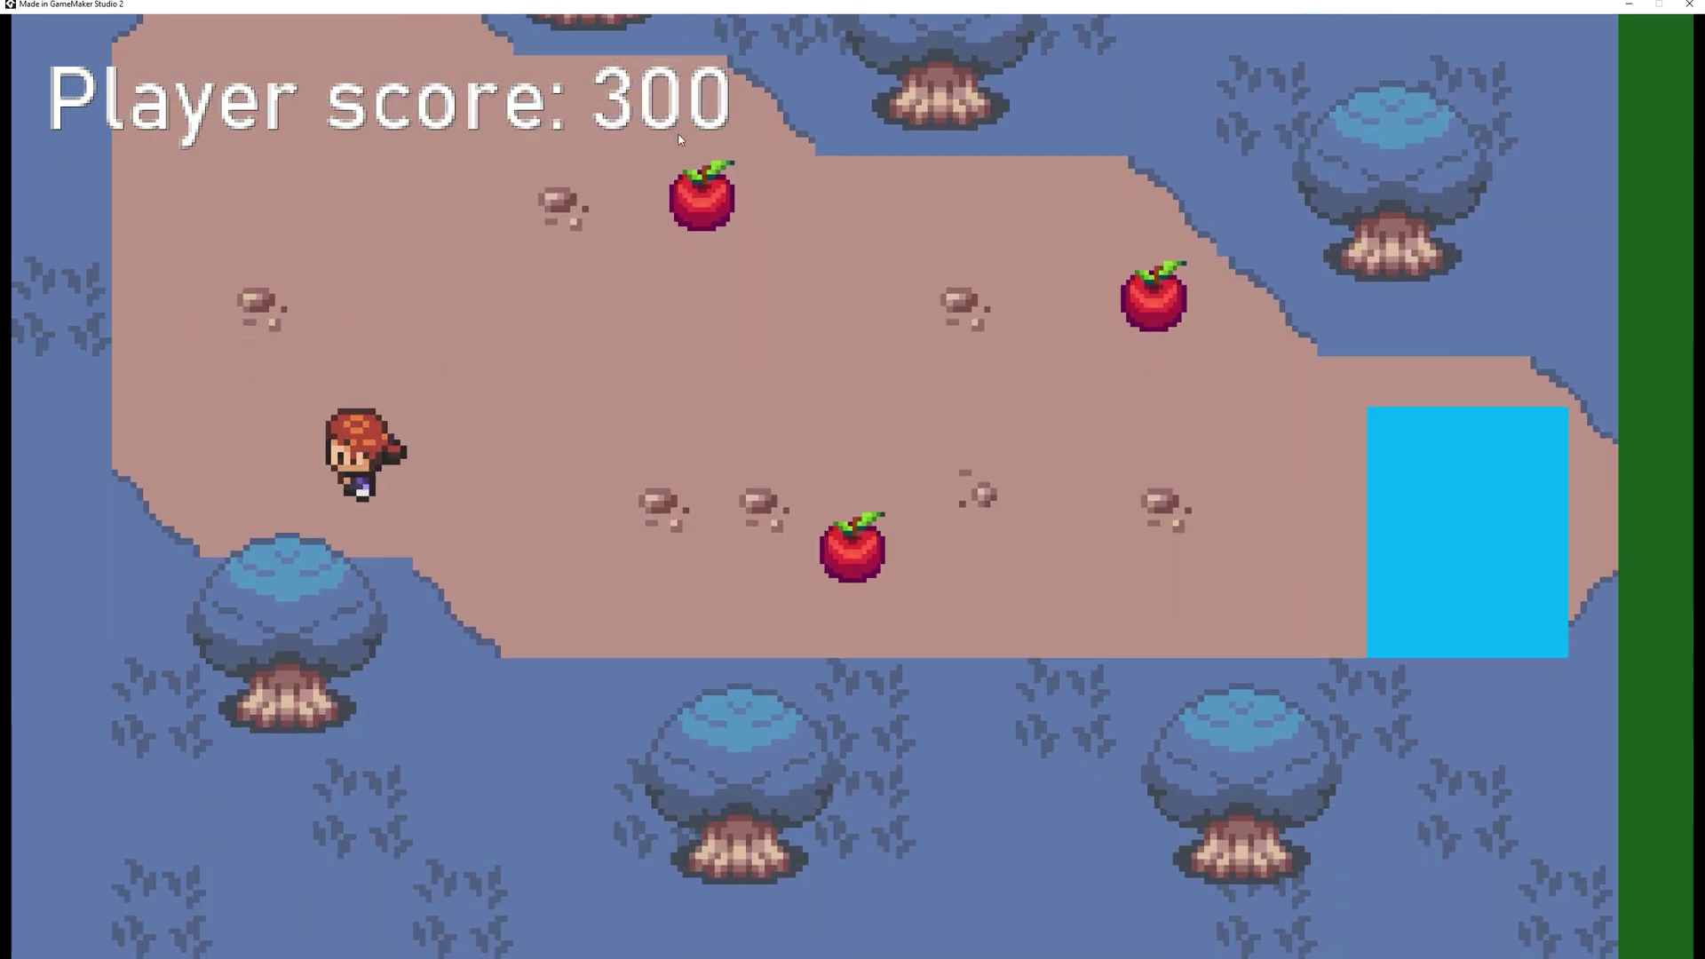
key(Up)
key(Right)
key(Down)
key(Right)
key(Up)
key(Right)
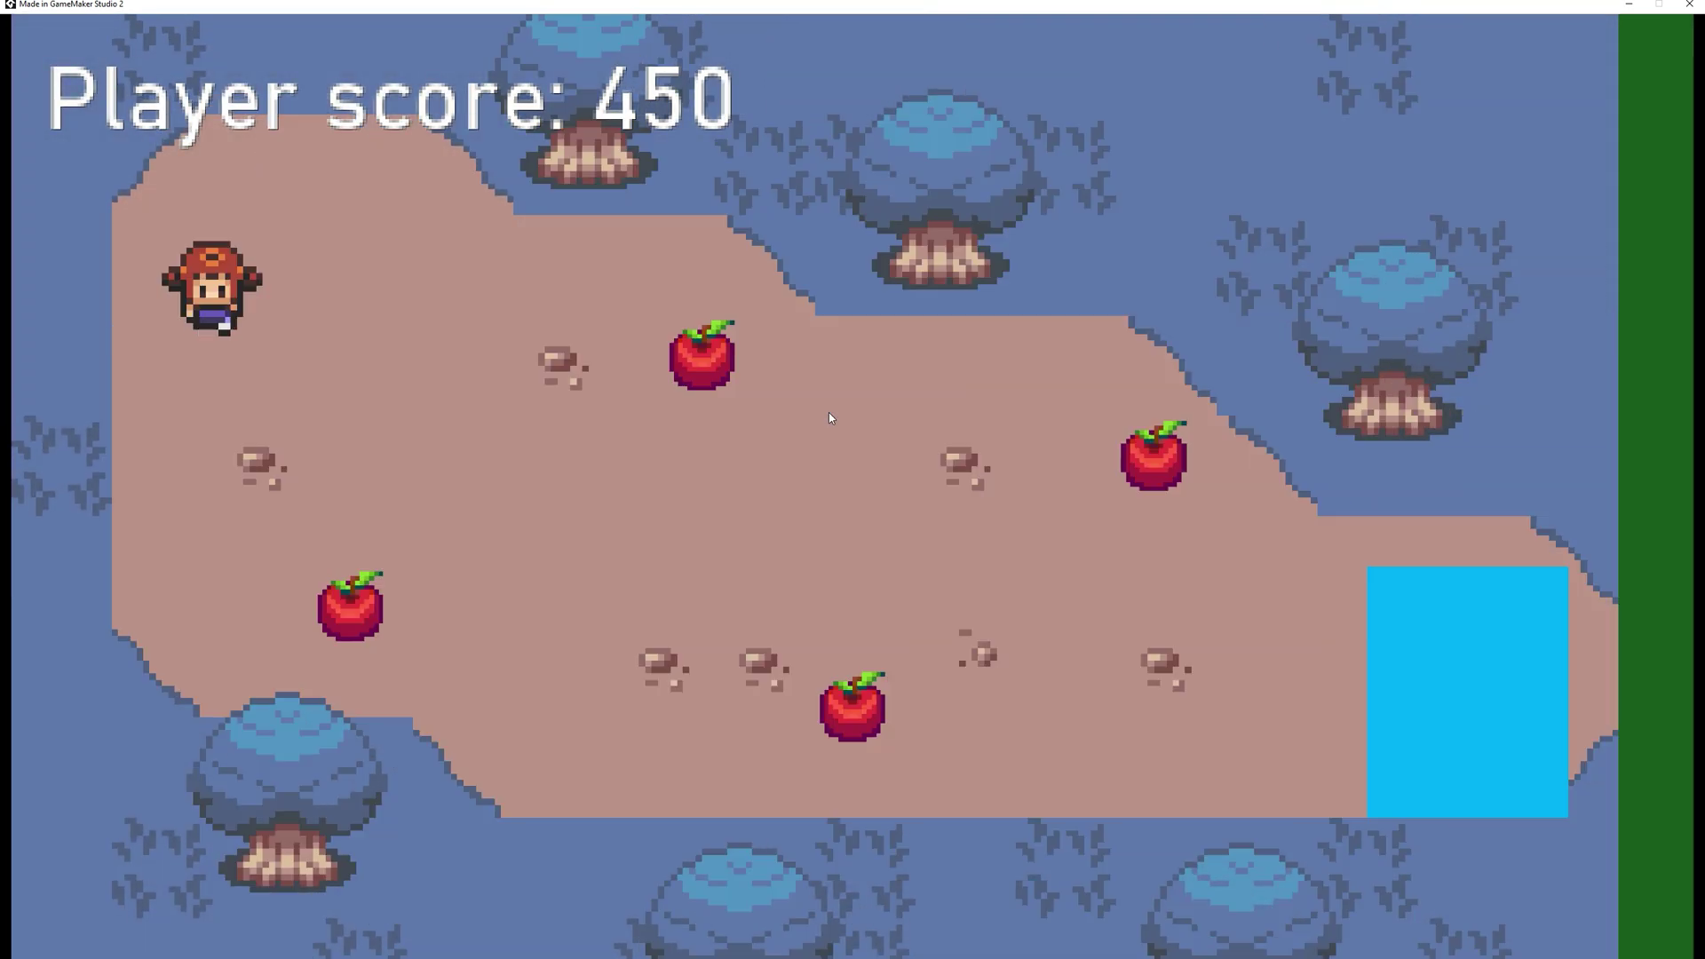
key(Right)
key(Down)
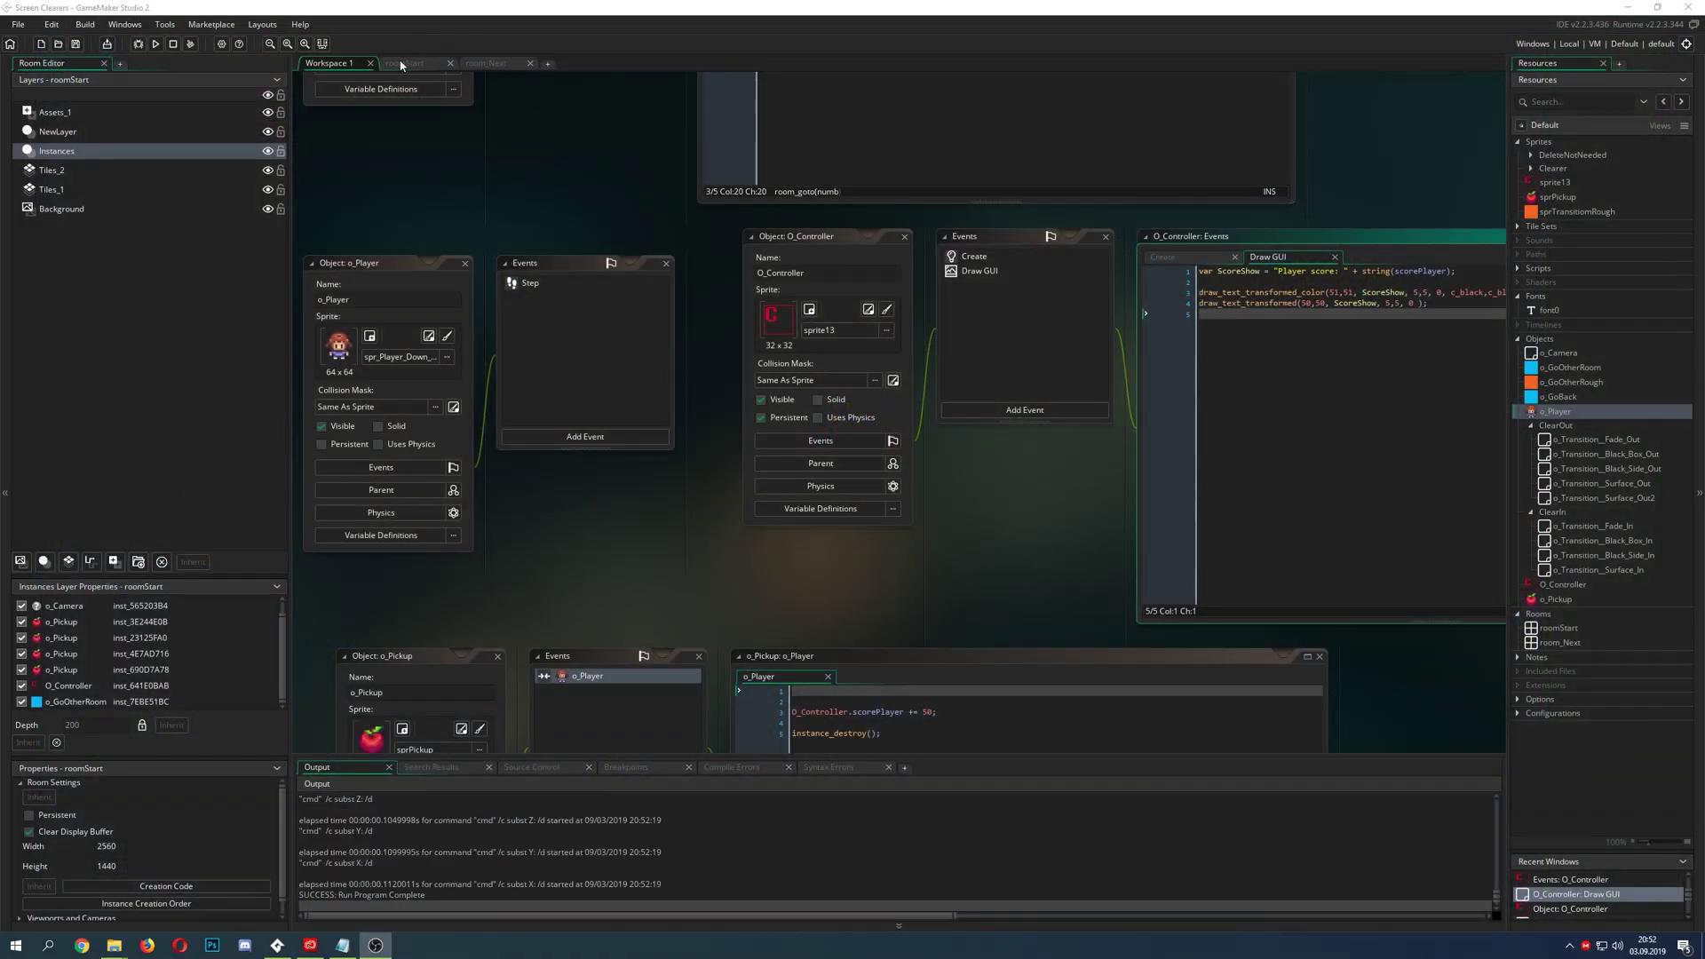
- Show roomStart with its player, four apples and blue warp block in the room editor
click(402, 63)
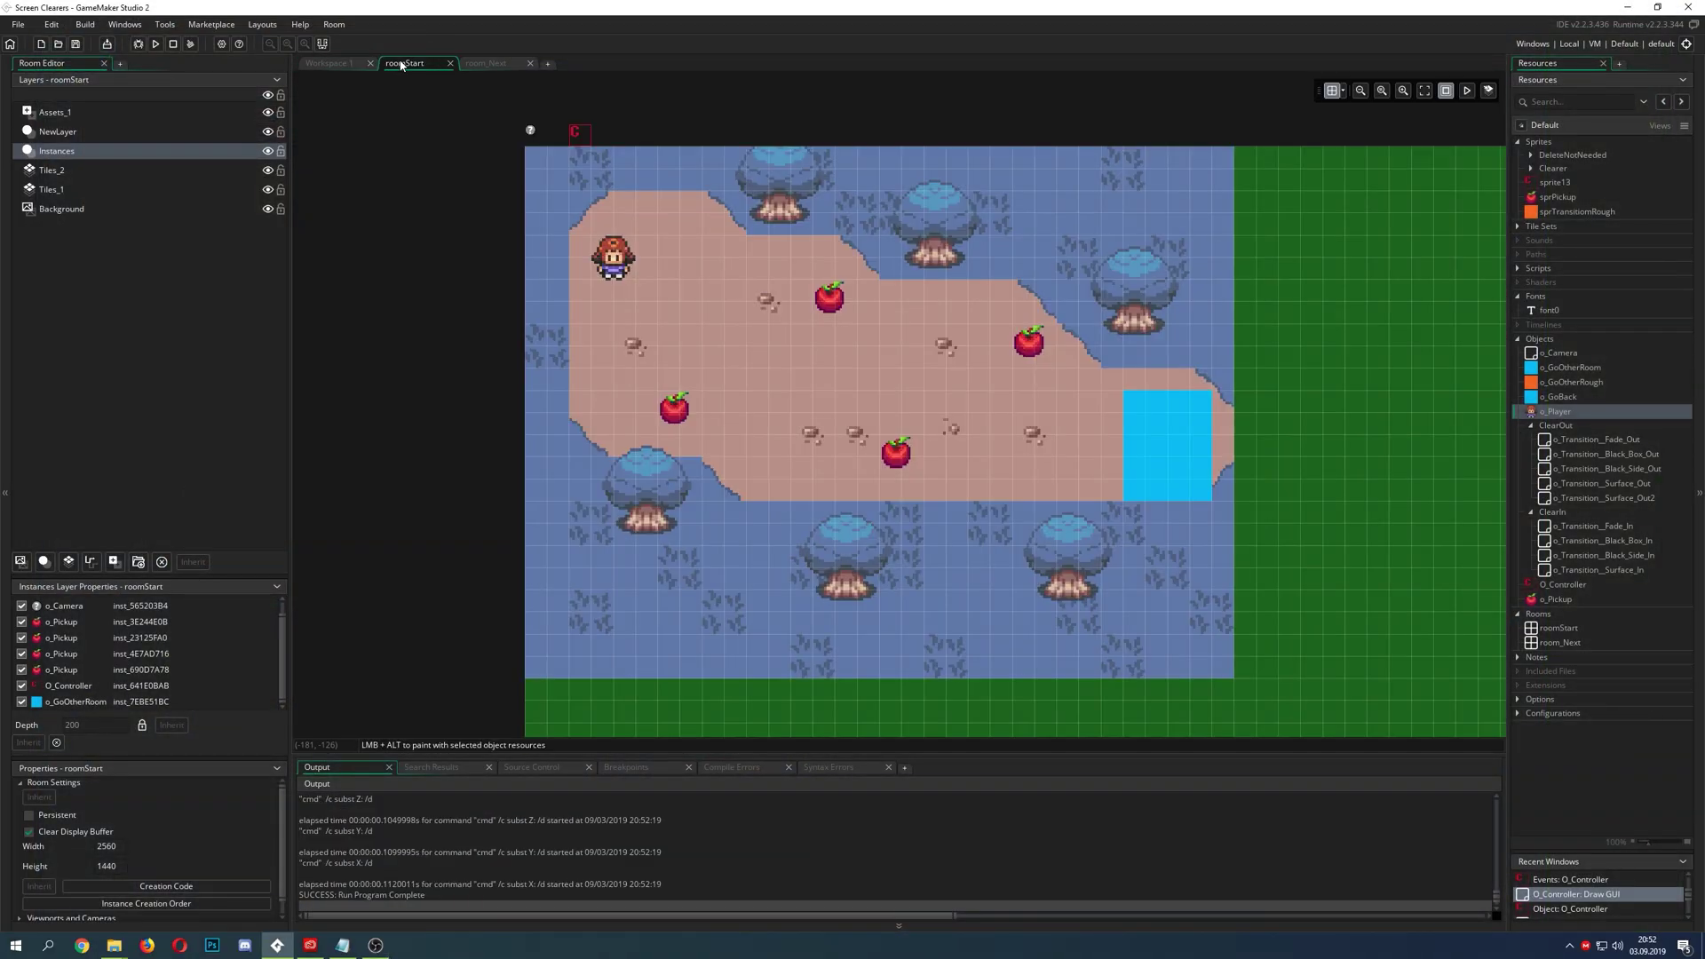
click(489, 64)
click(435, 63)
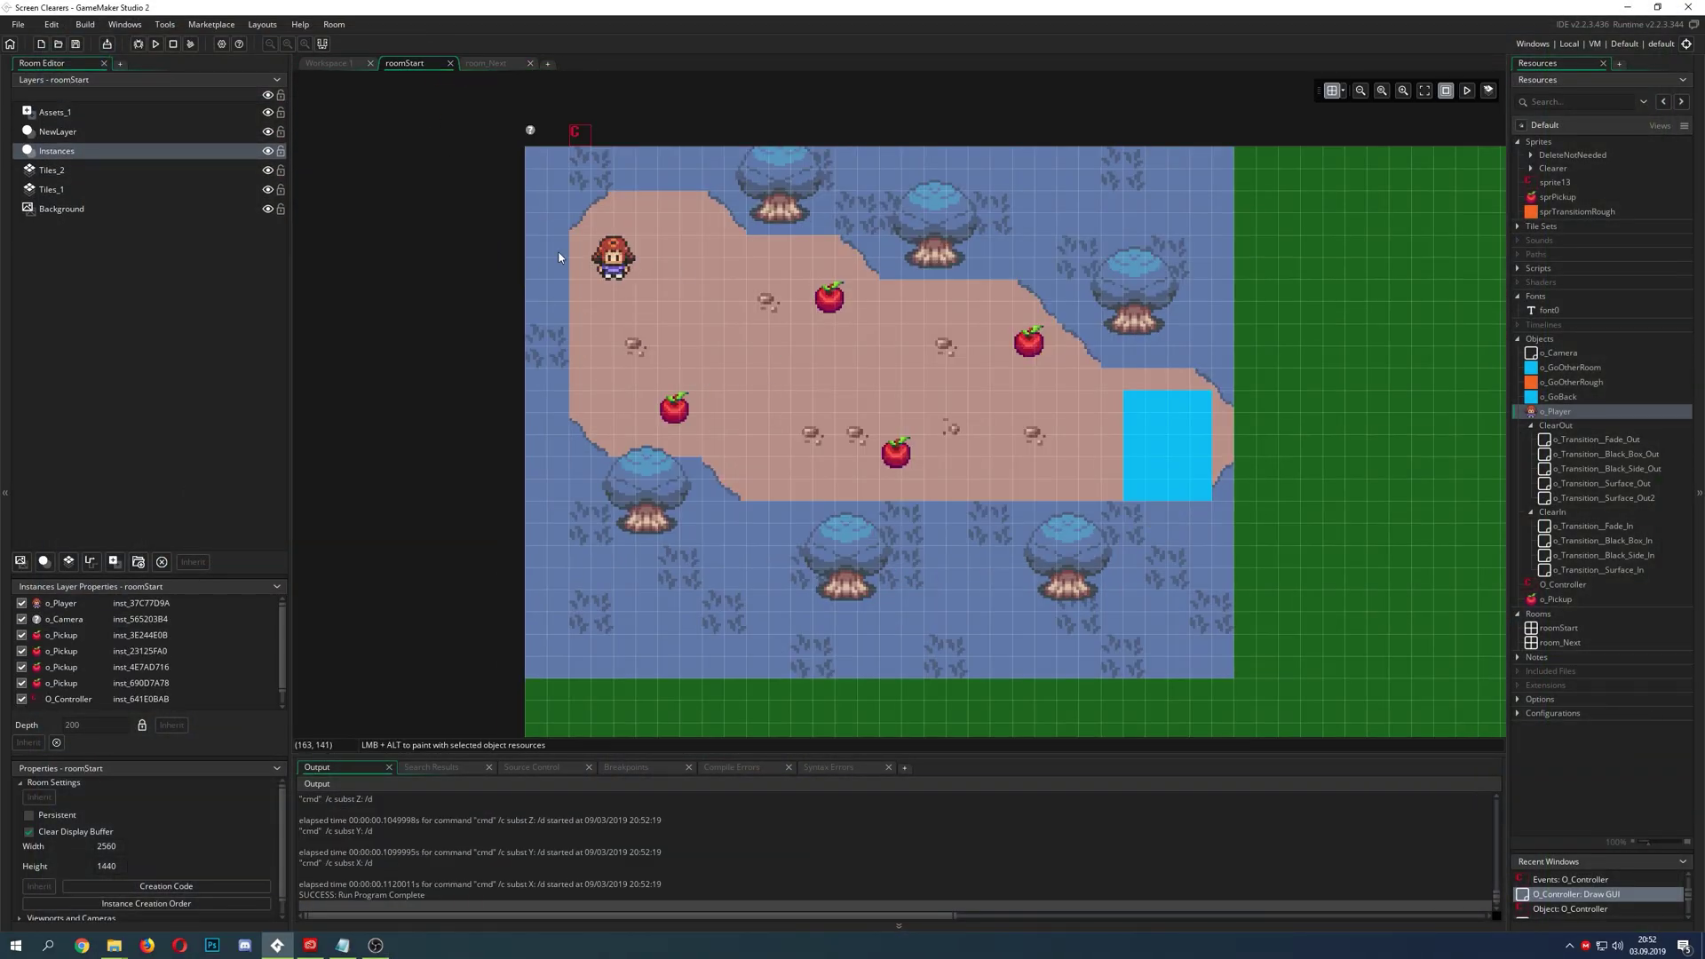
click(490, 64)
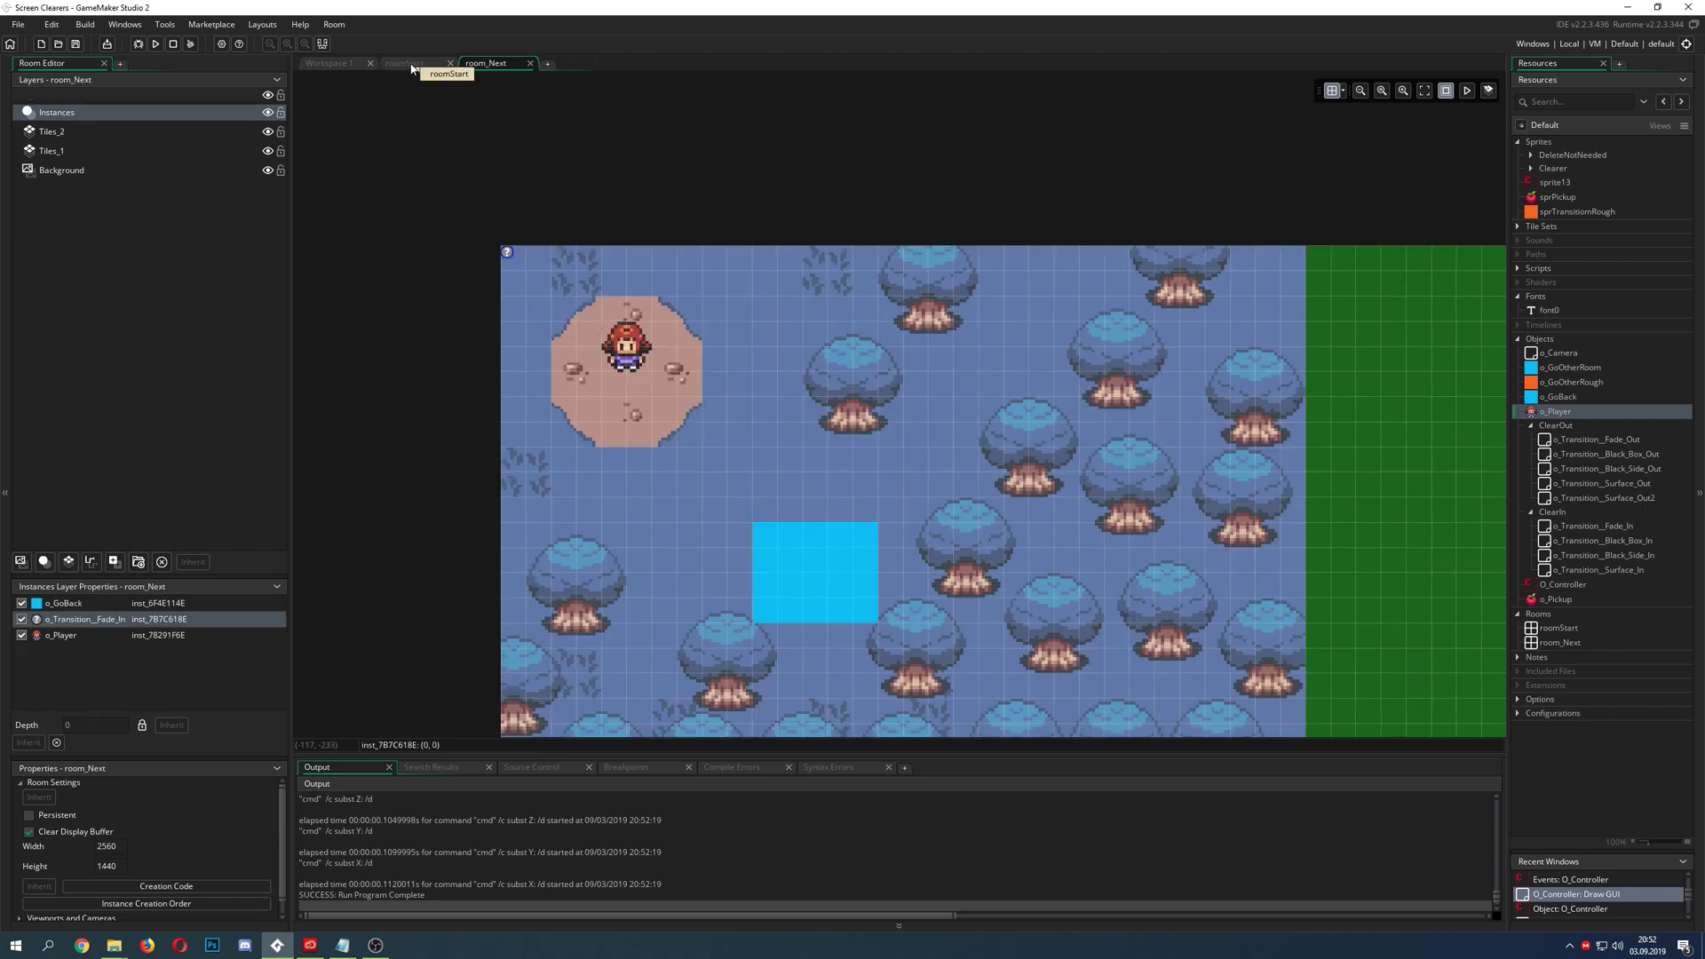
click(412, 64)
ctrl+scroll(685, 317, up, 2)
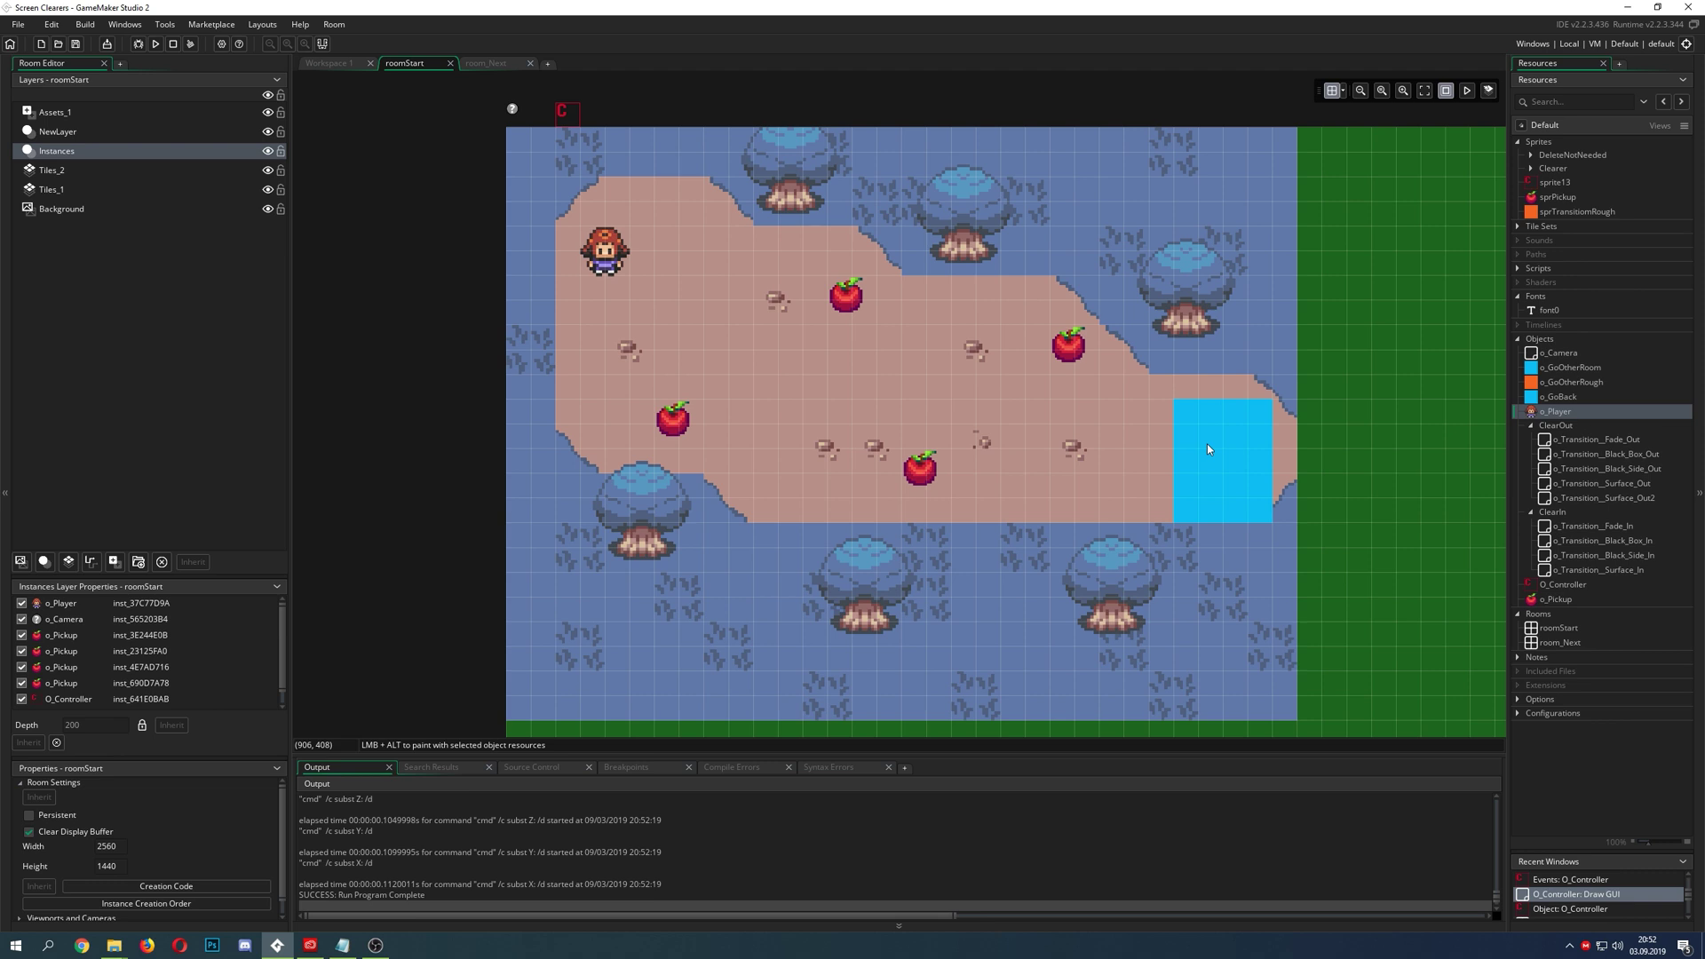
scroll(444, 620, down, 1)
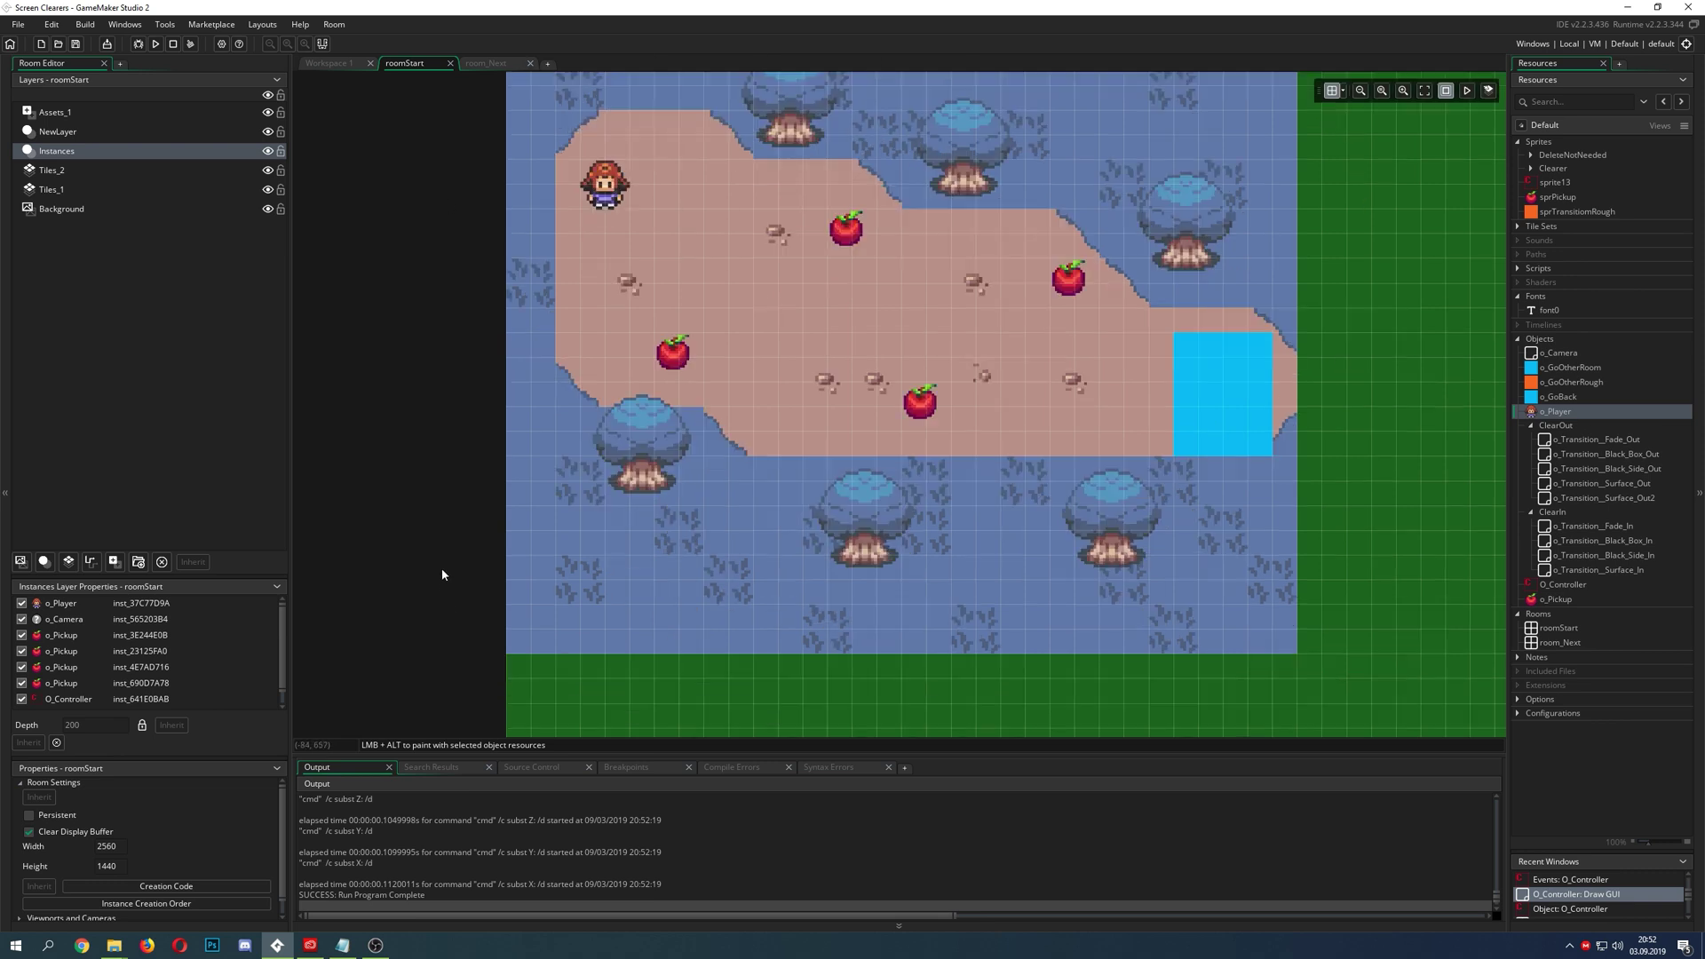
ctrl+scroll(443, 565, down, 1)
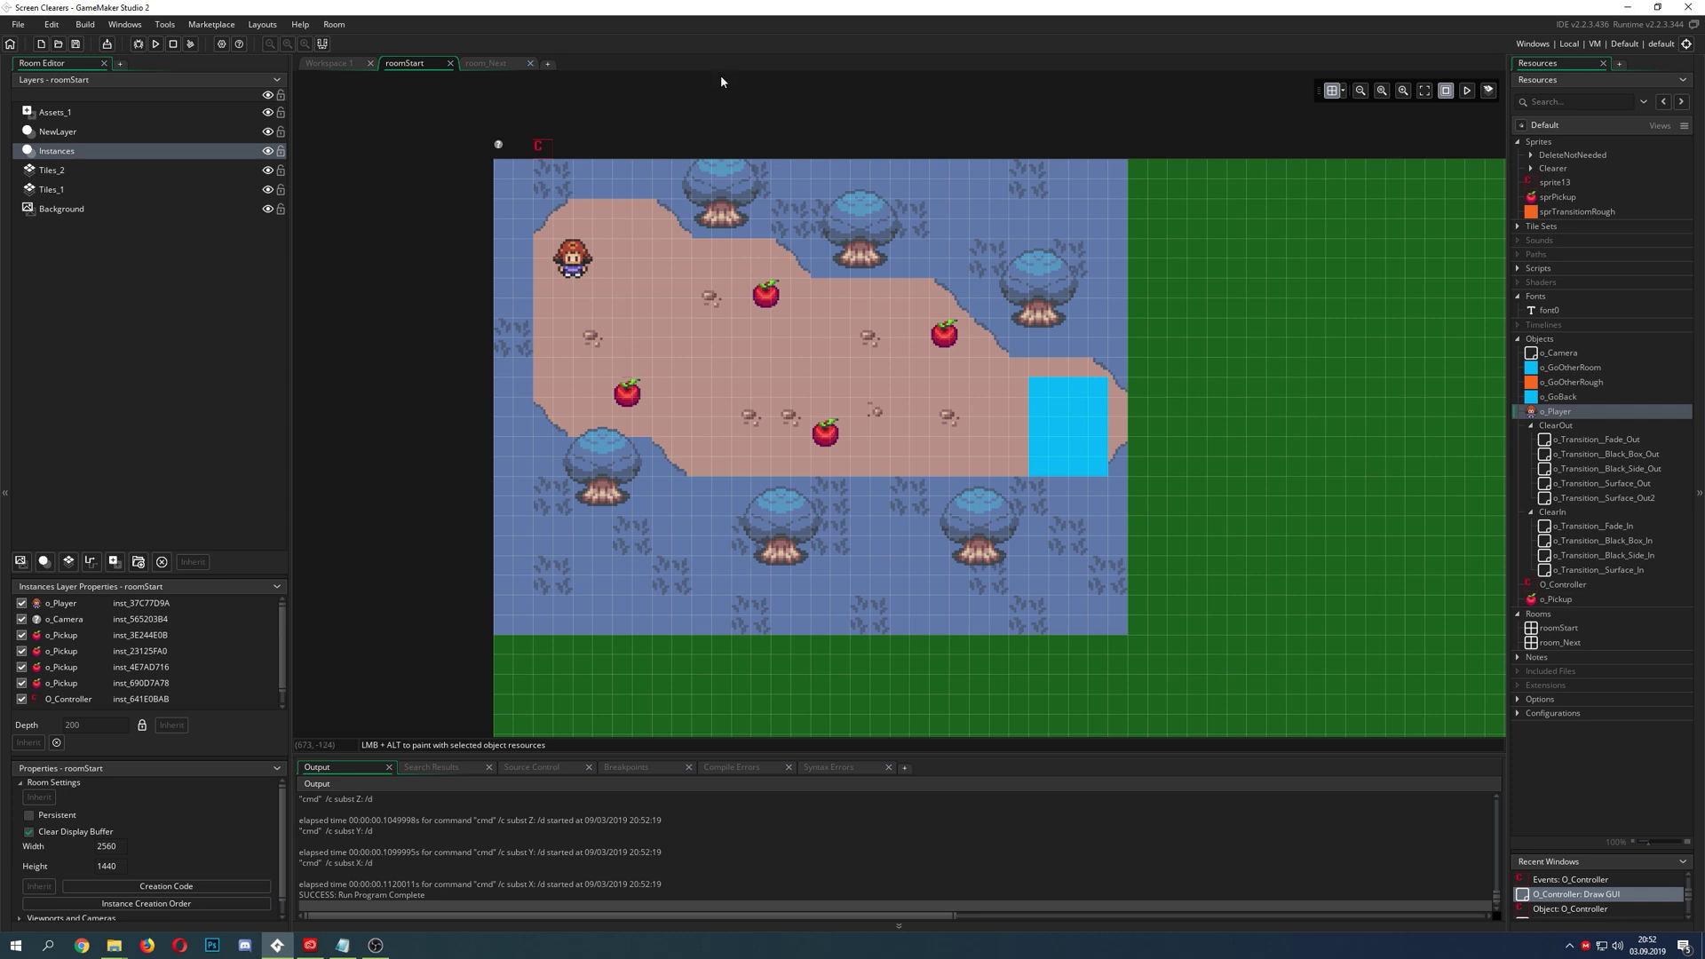
click(495, 64)
click(411, 64)
click(495, 64)
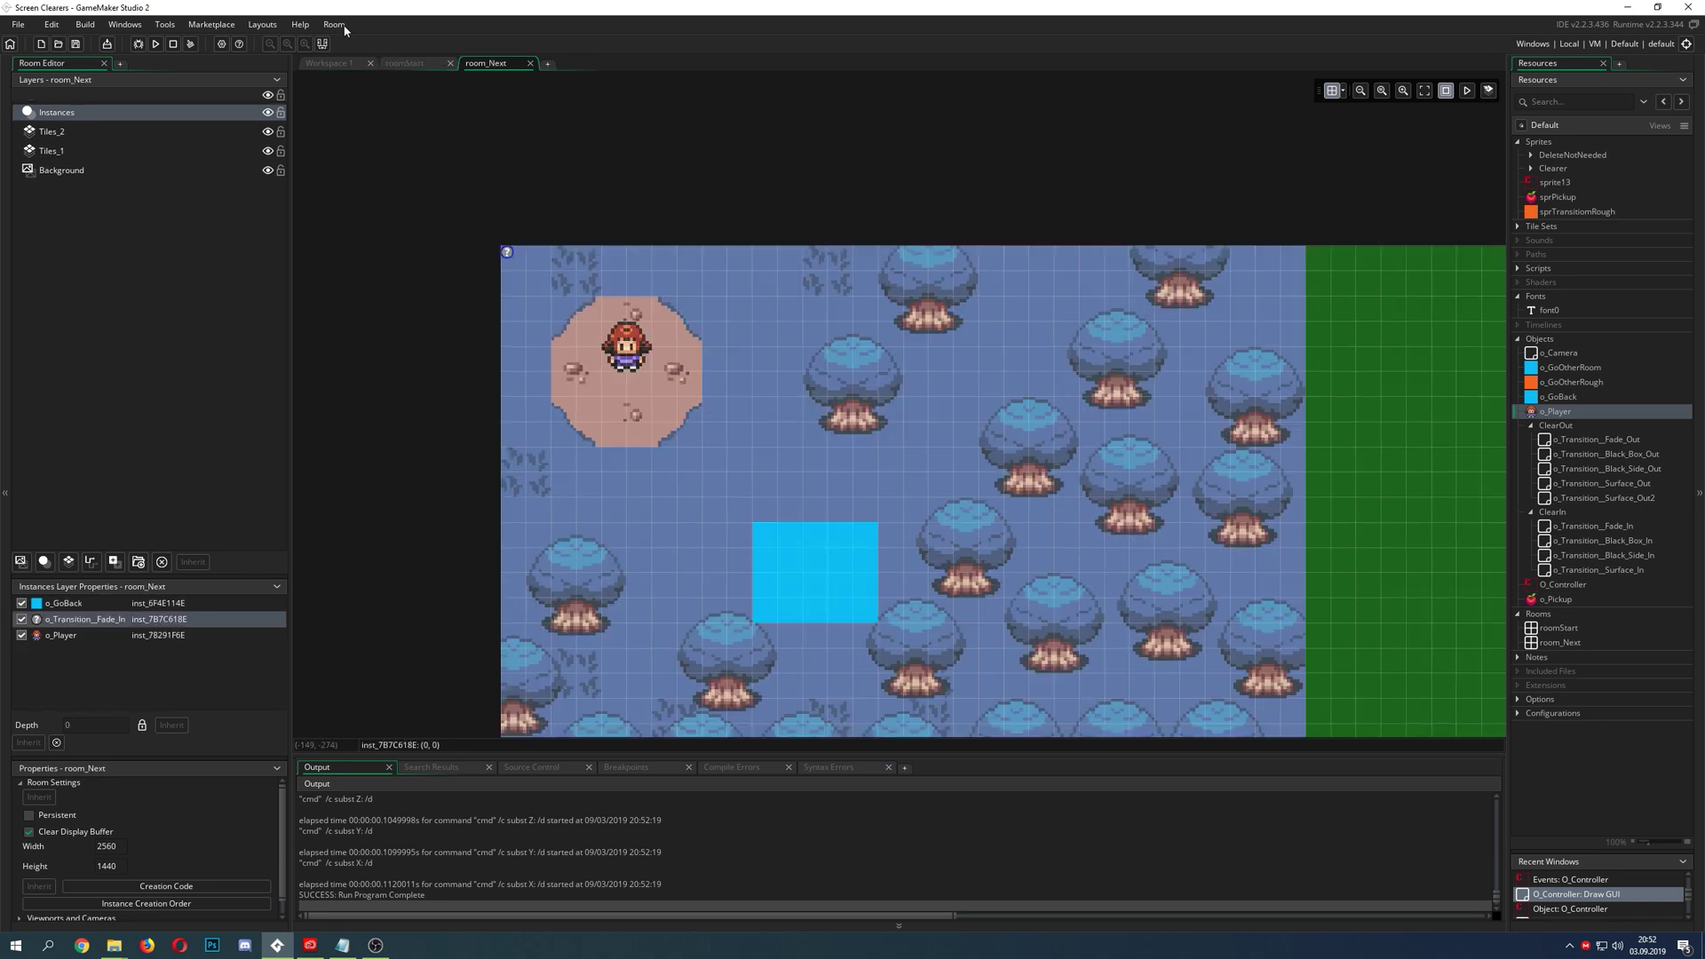
click(413, 64)
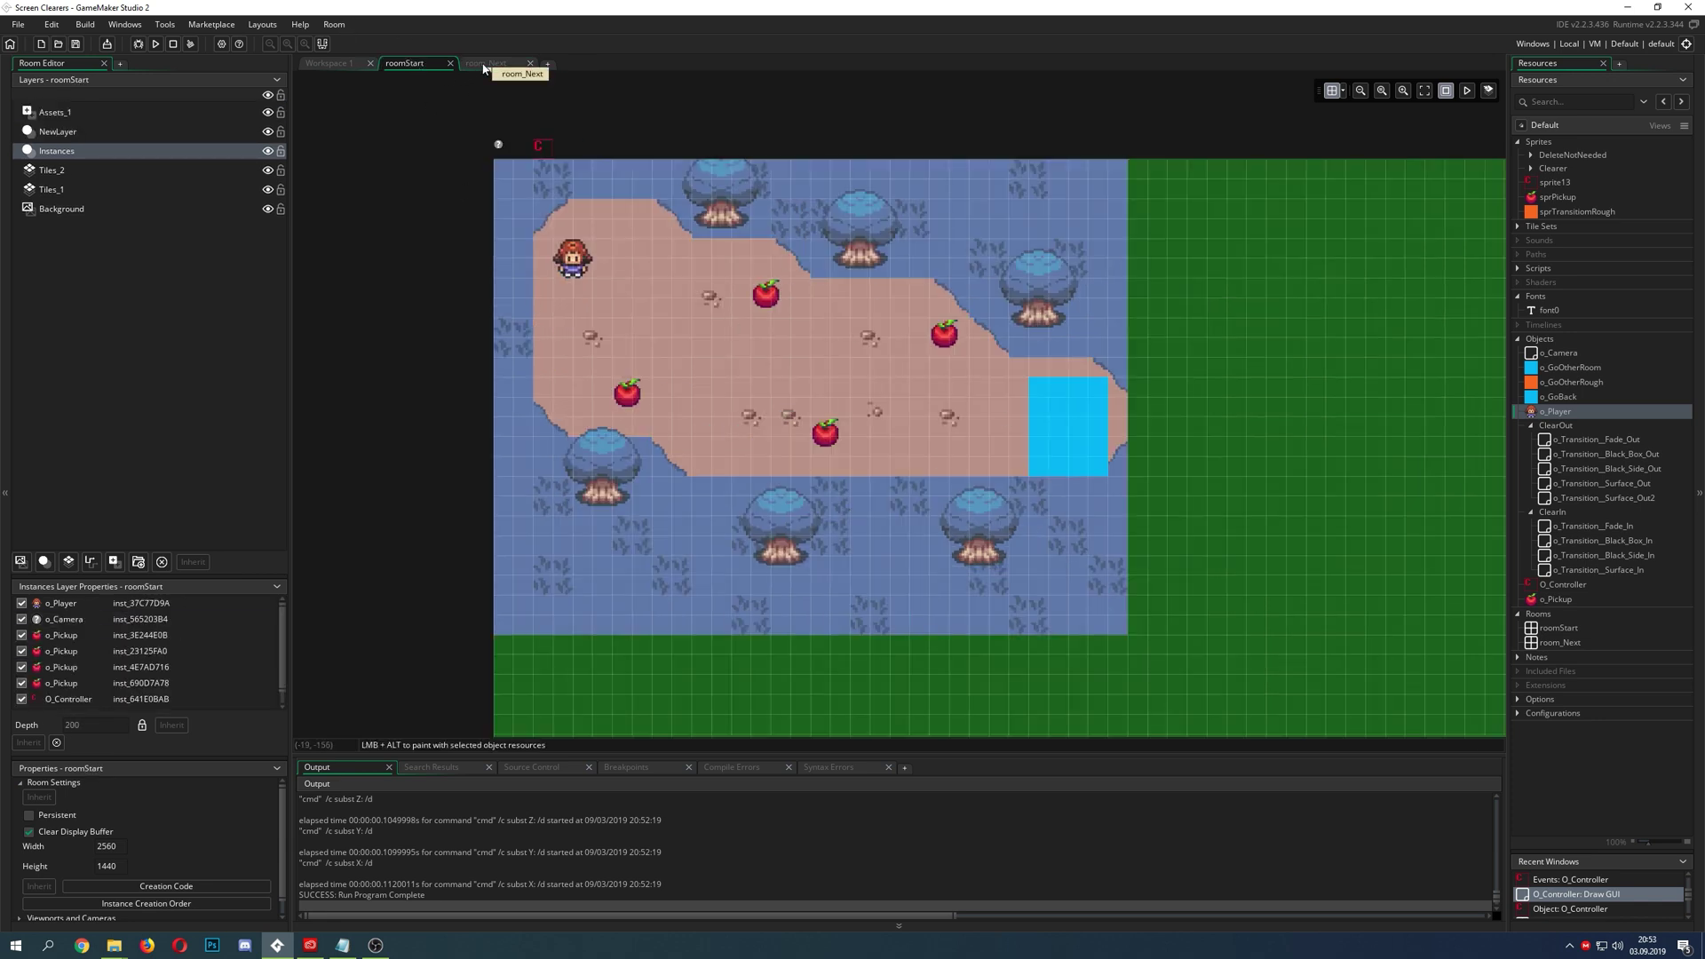
scroll(414, 197, up, 2)
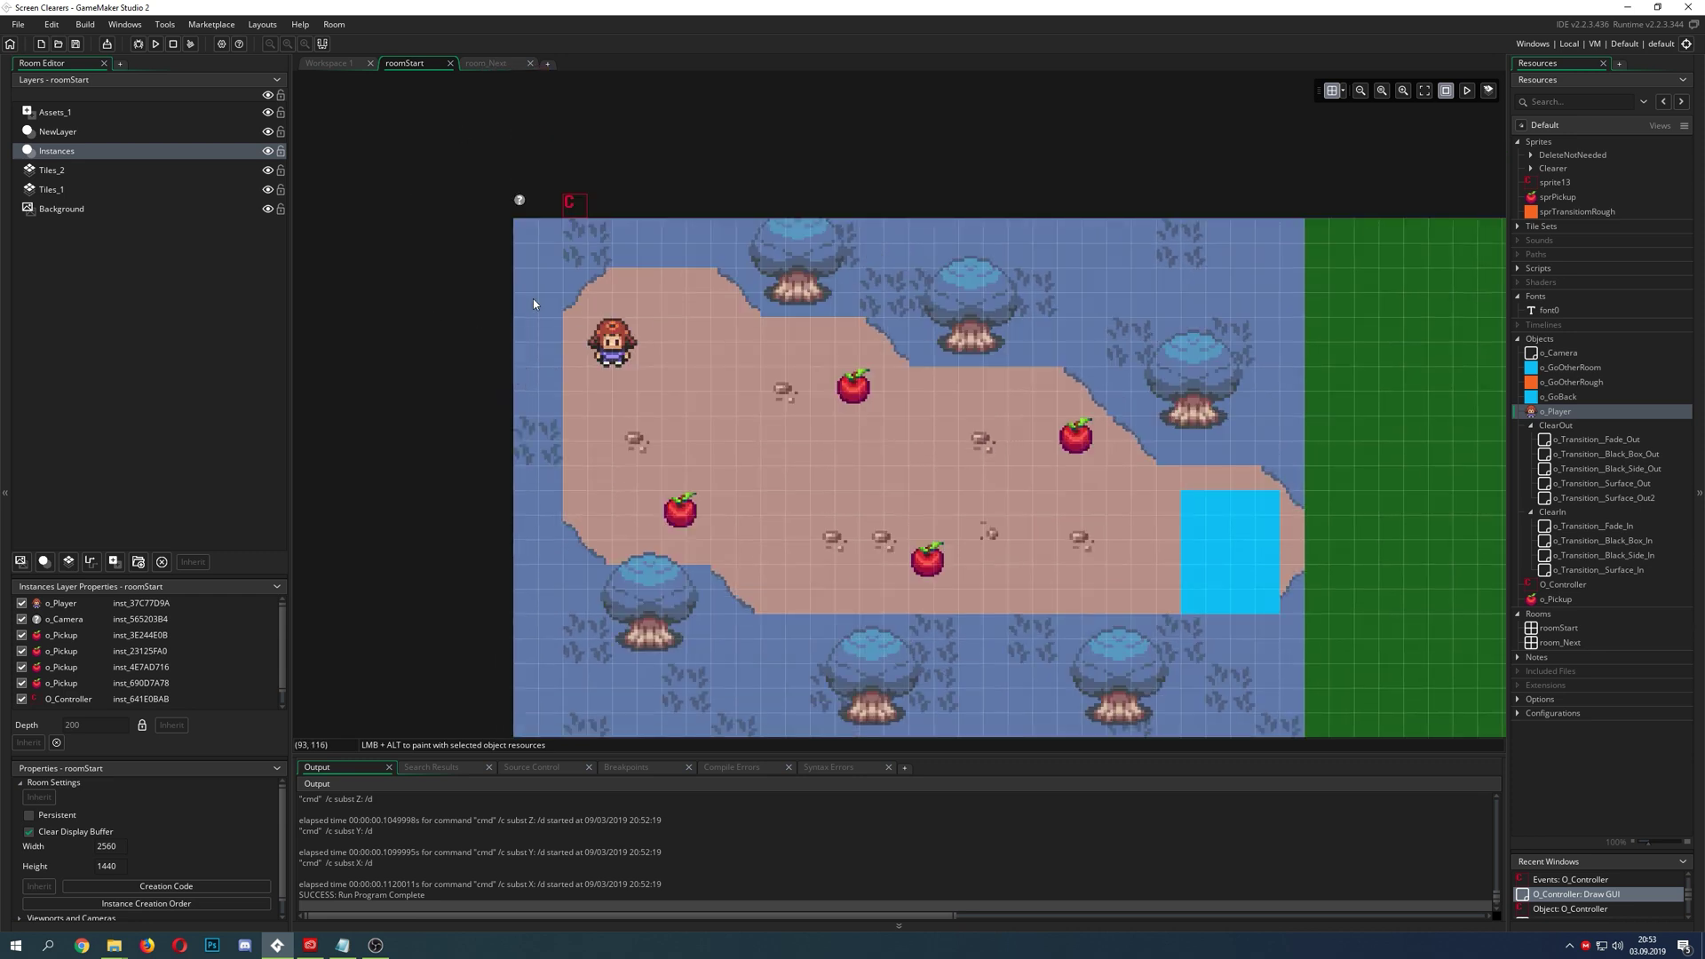
scroll(871, 320, down, 1)
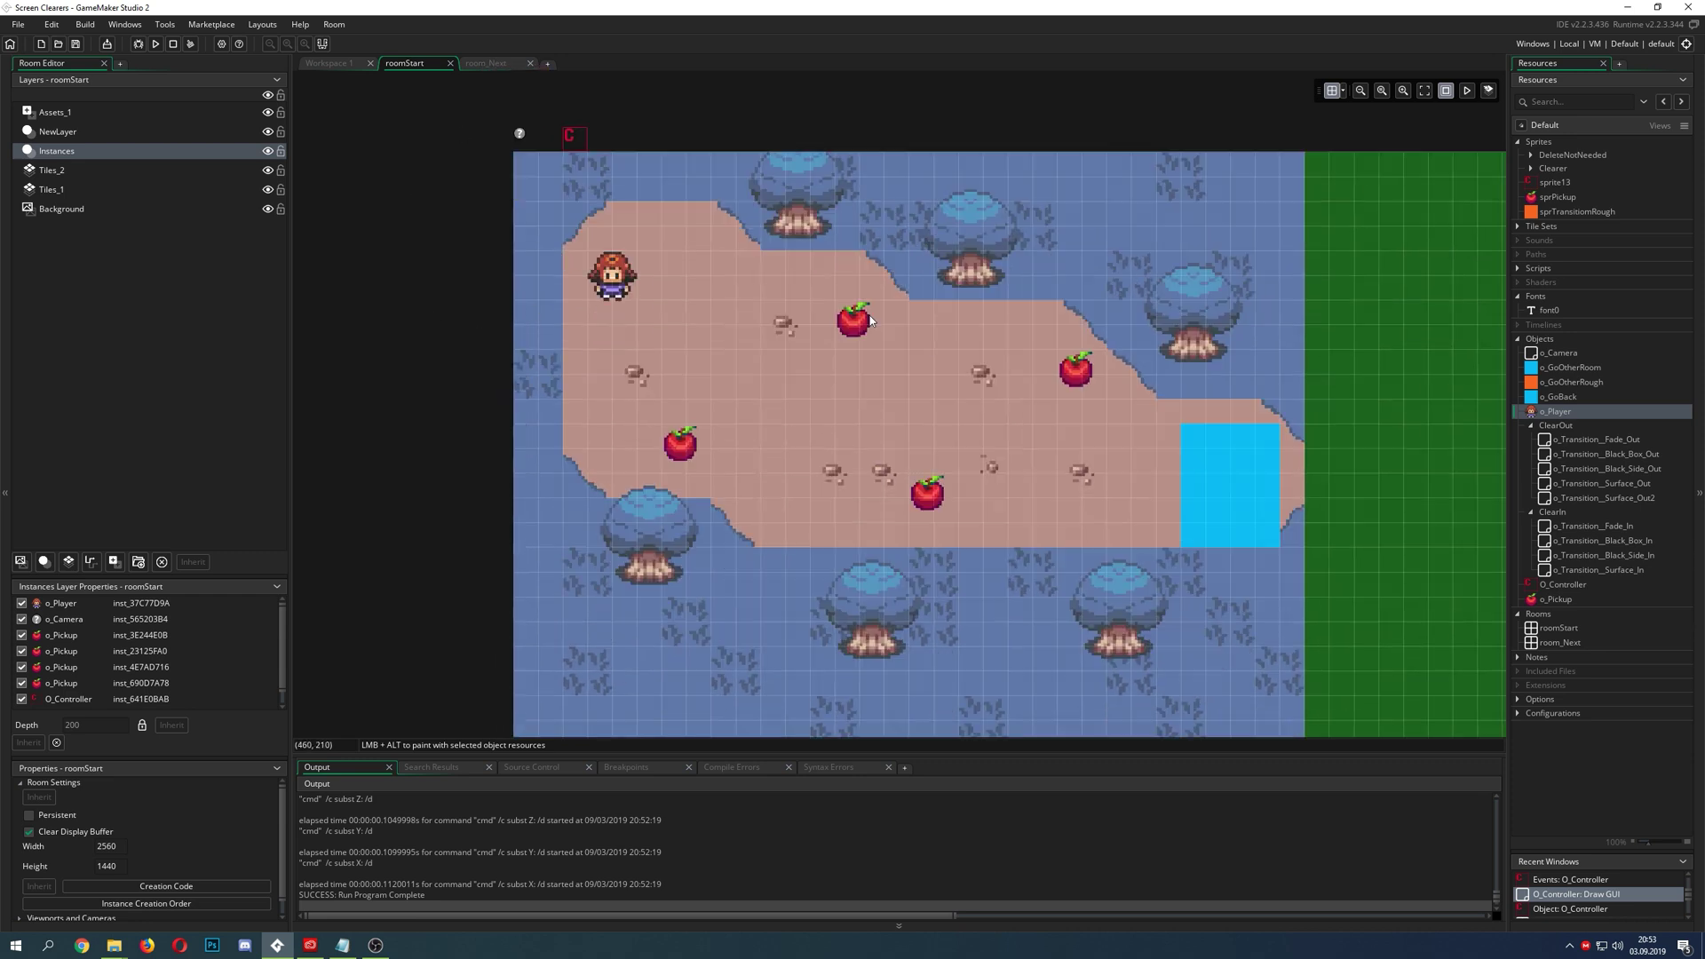
double_click(583, 140)
- Open the O_Controller object and inspect the scorePlayer variable in its Draw GUI code
click(772, 101)
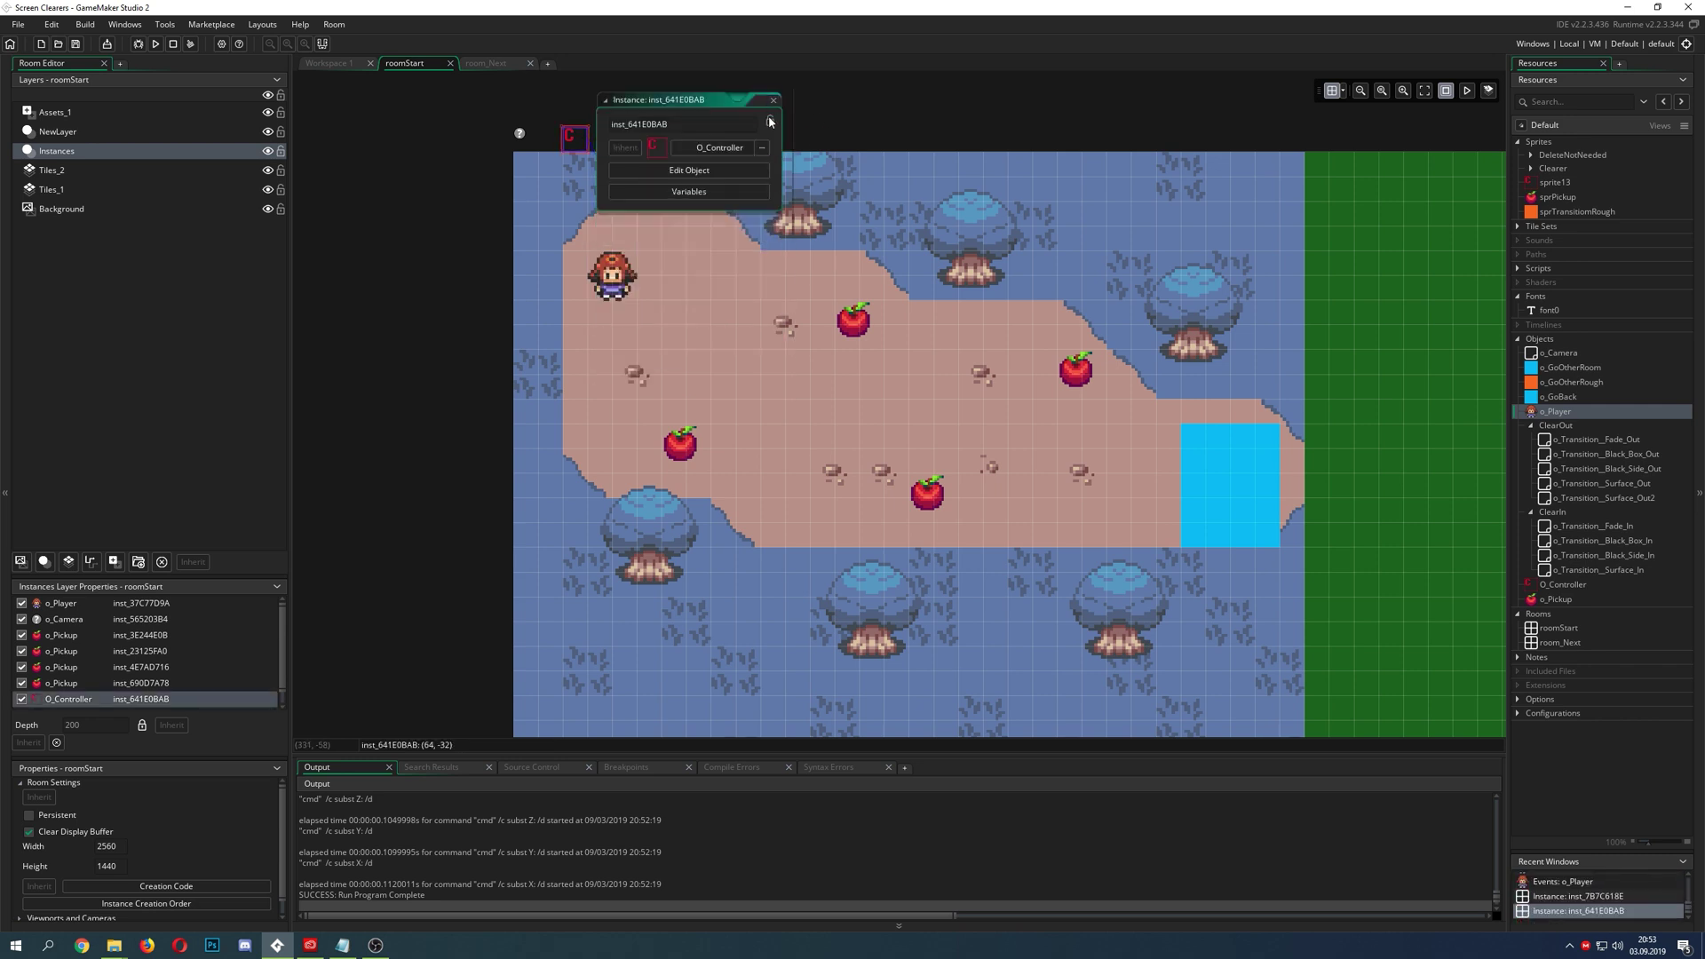
click(1562, 588)
double_click(1562, 586)
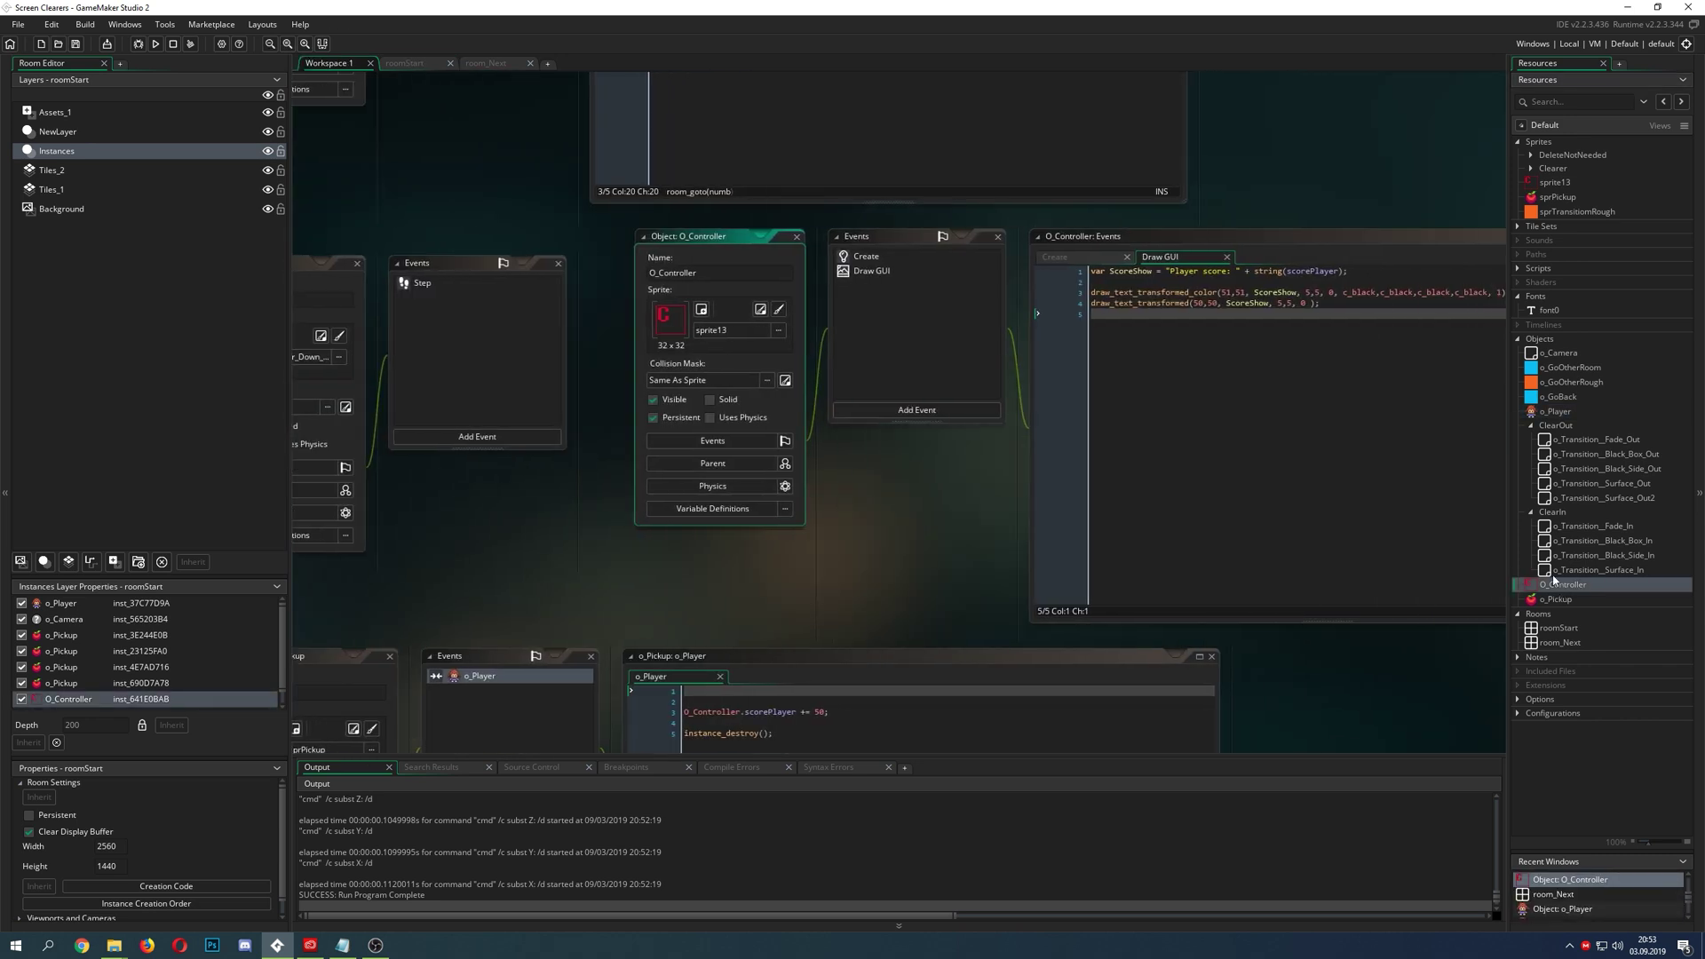
click(1166, 263)
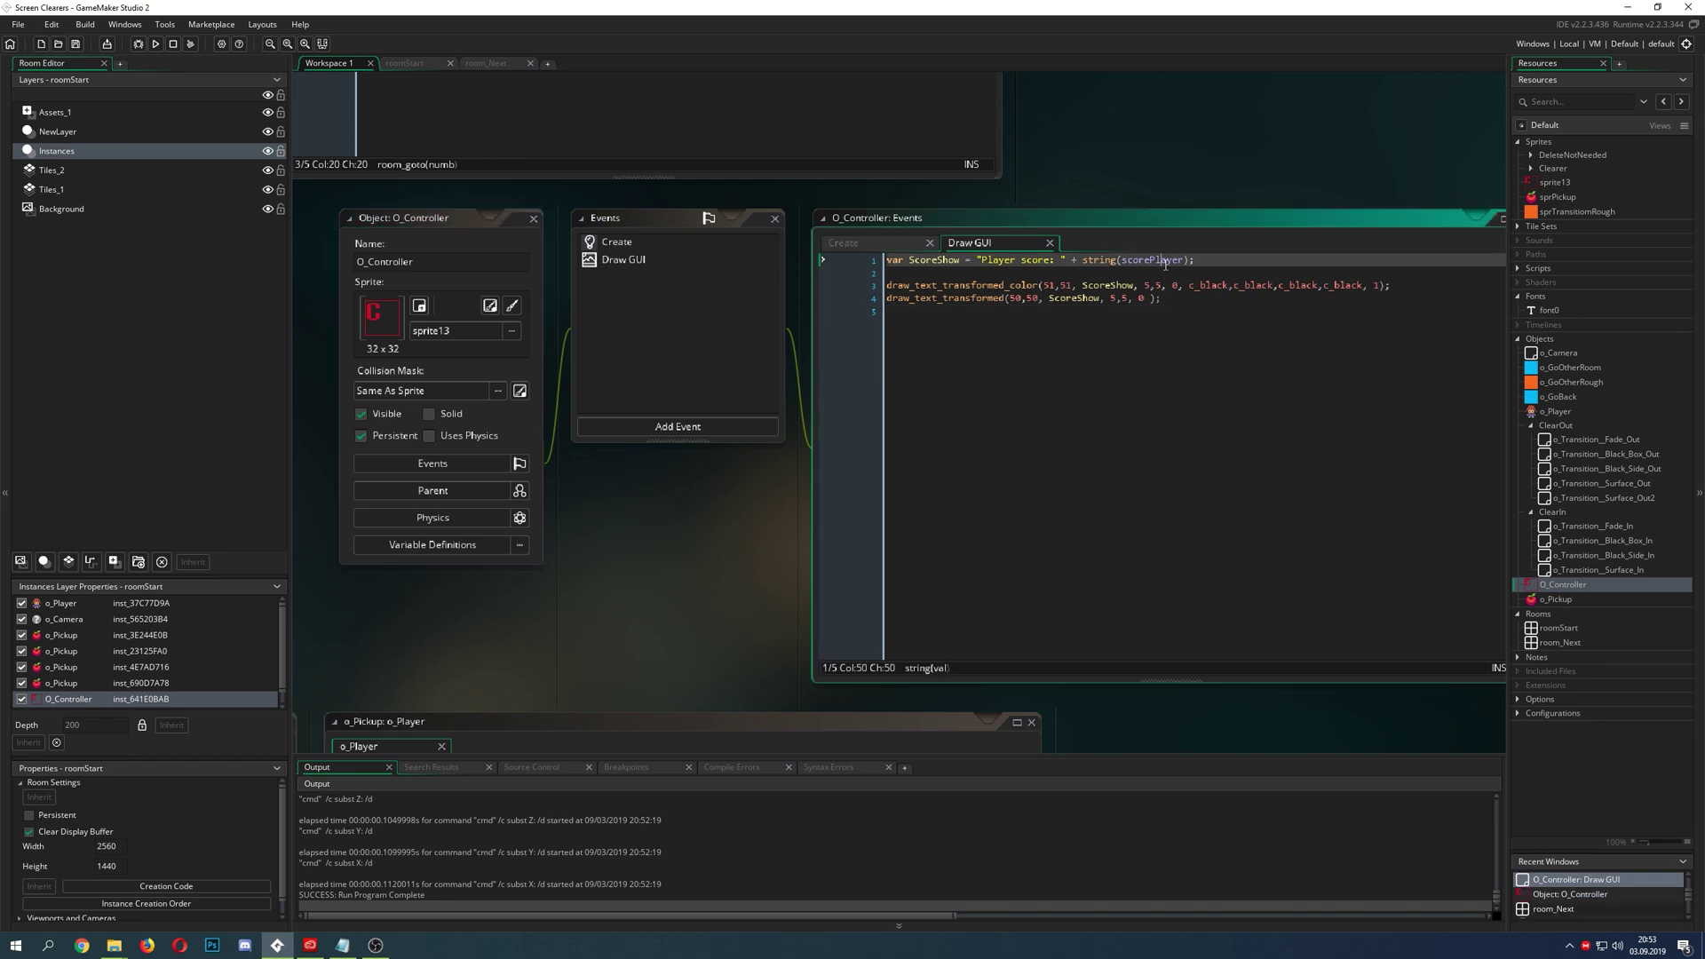
double_click(1166, 262)
click(533, 219)
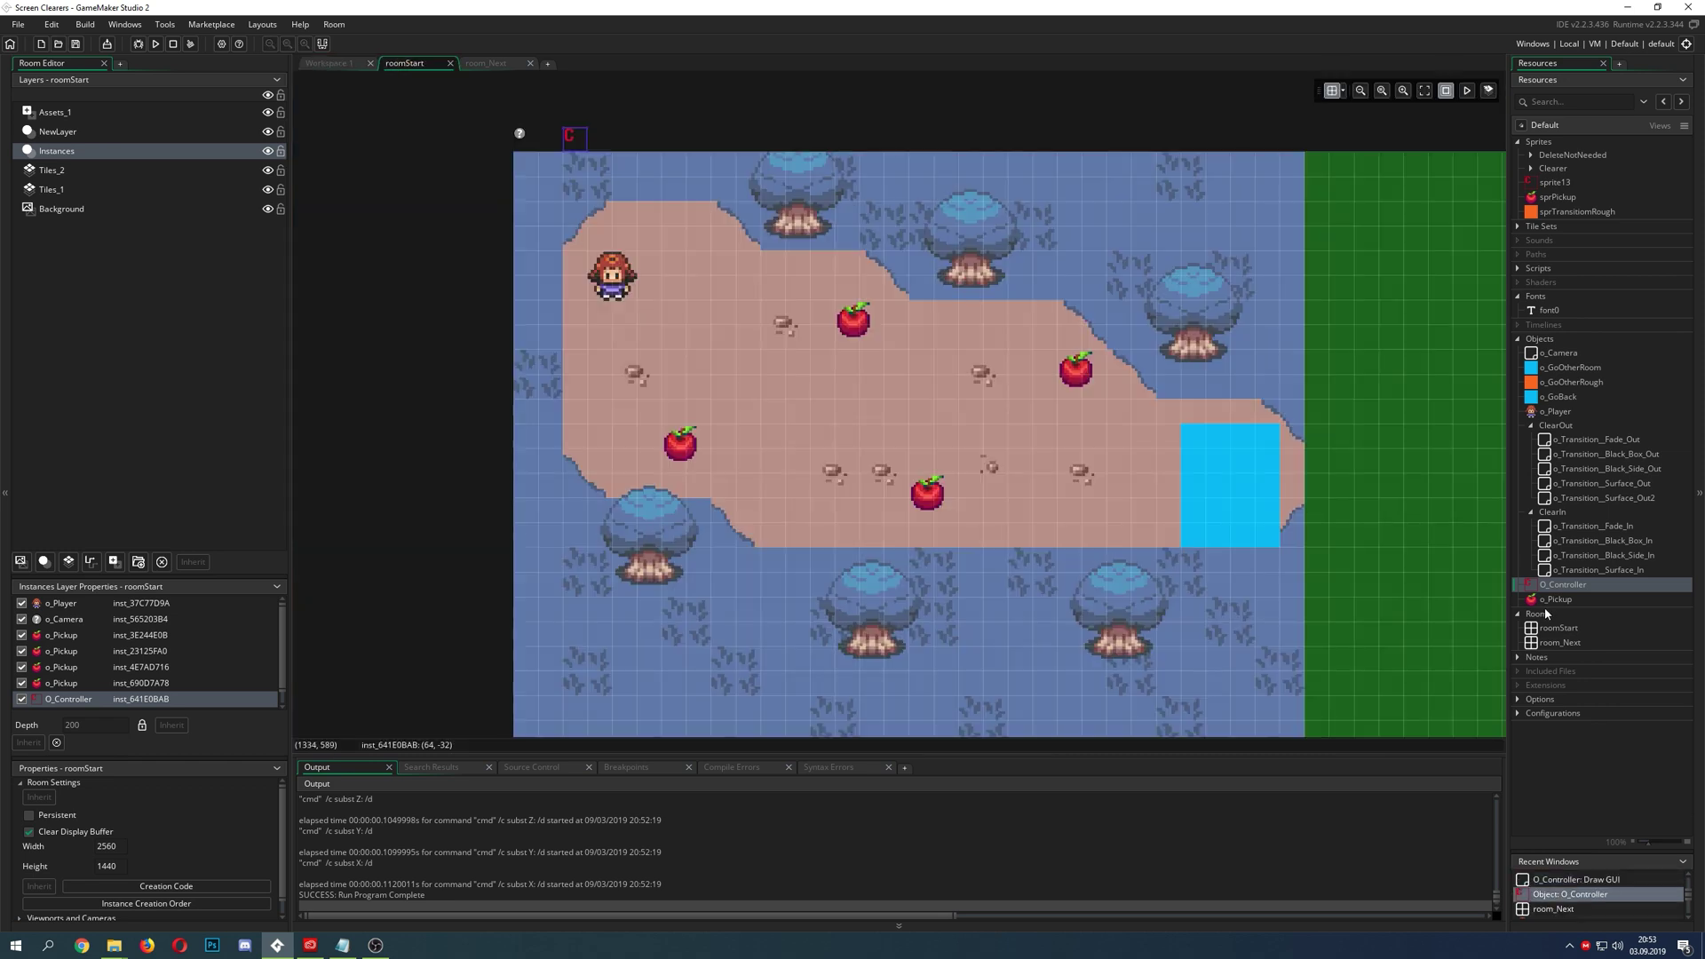
- Turn off Persistent on O_Controller and return to the roomStart room
double_click(1561, 584)
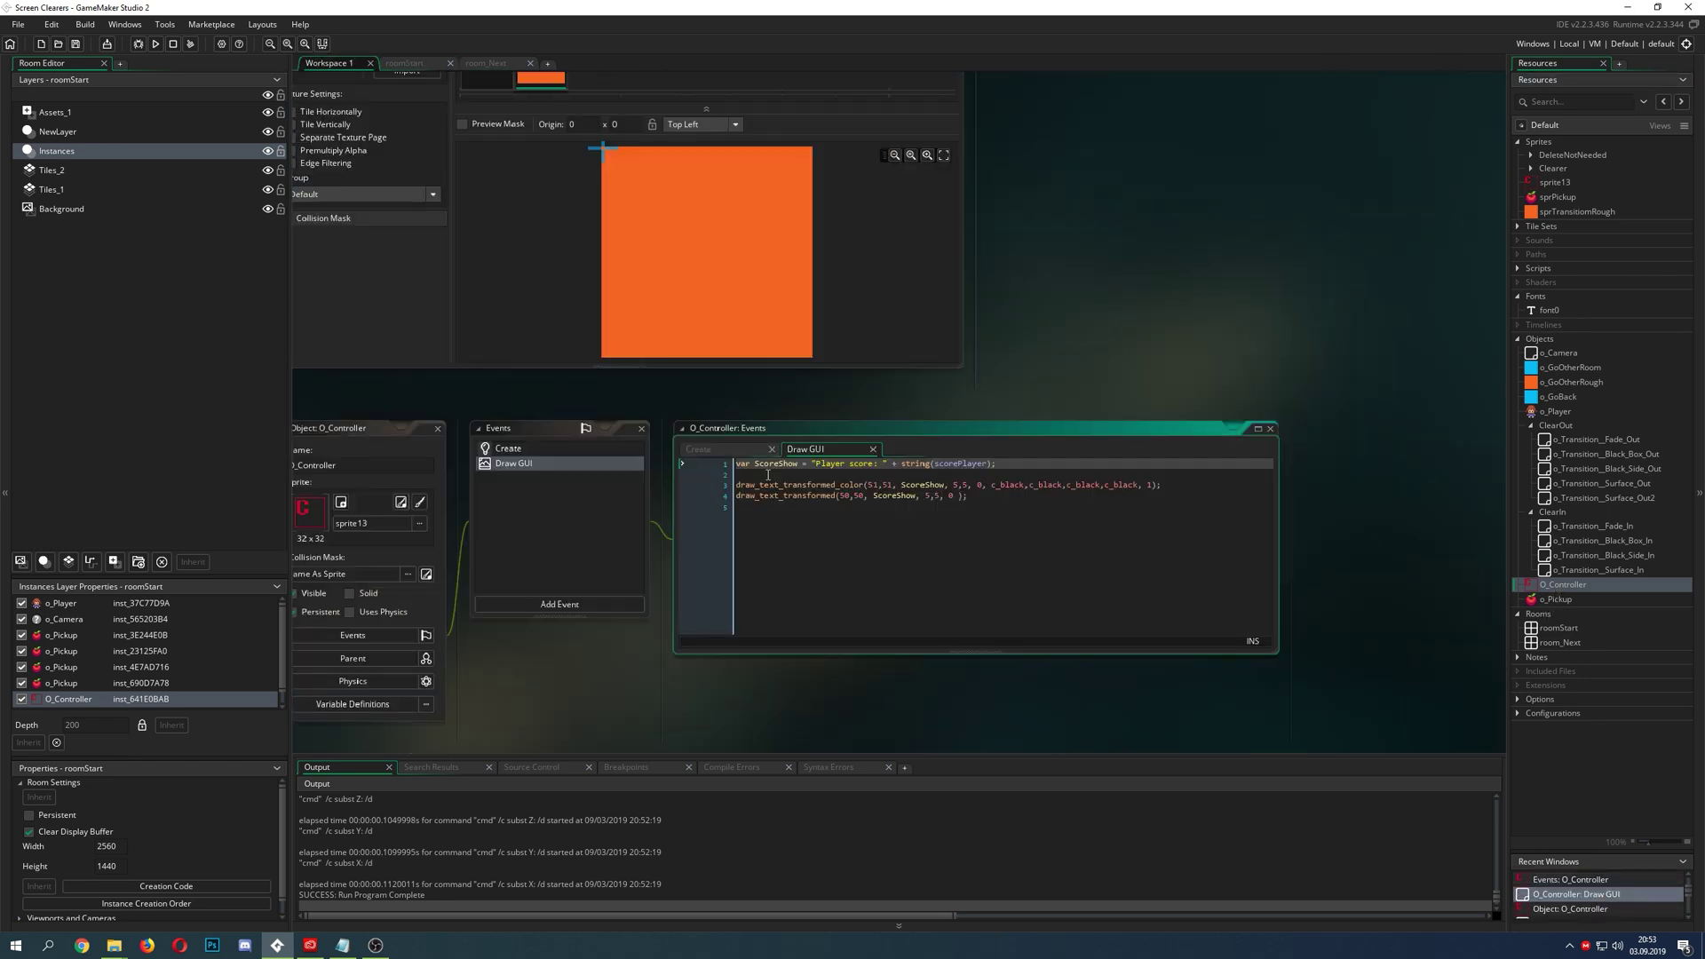
click(442, 396)
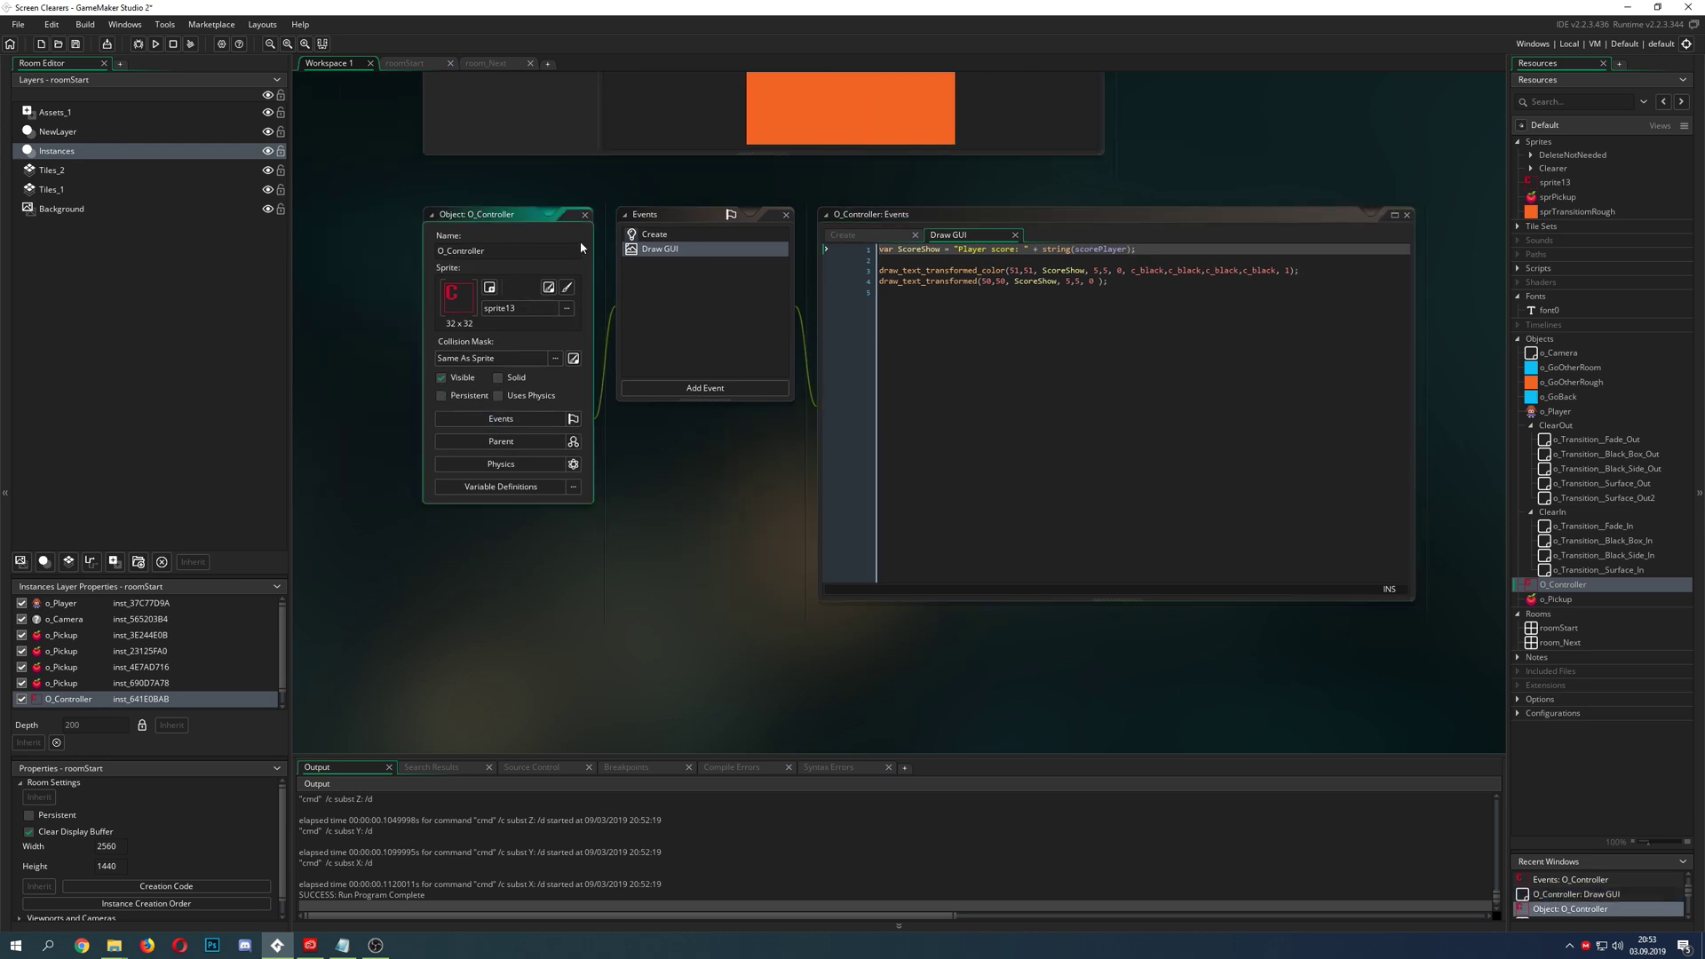
click(584, 216)
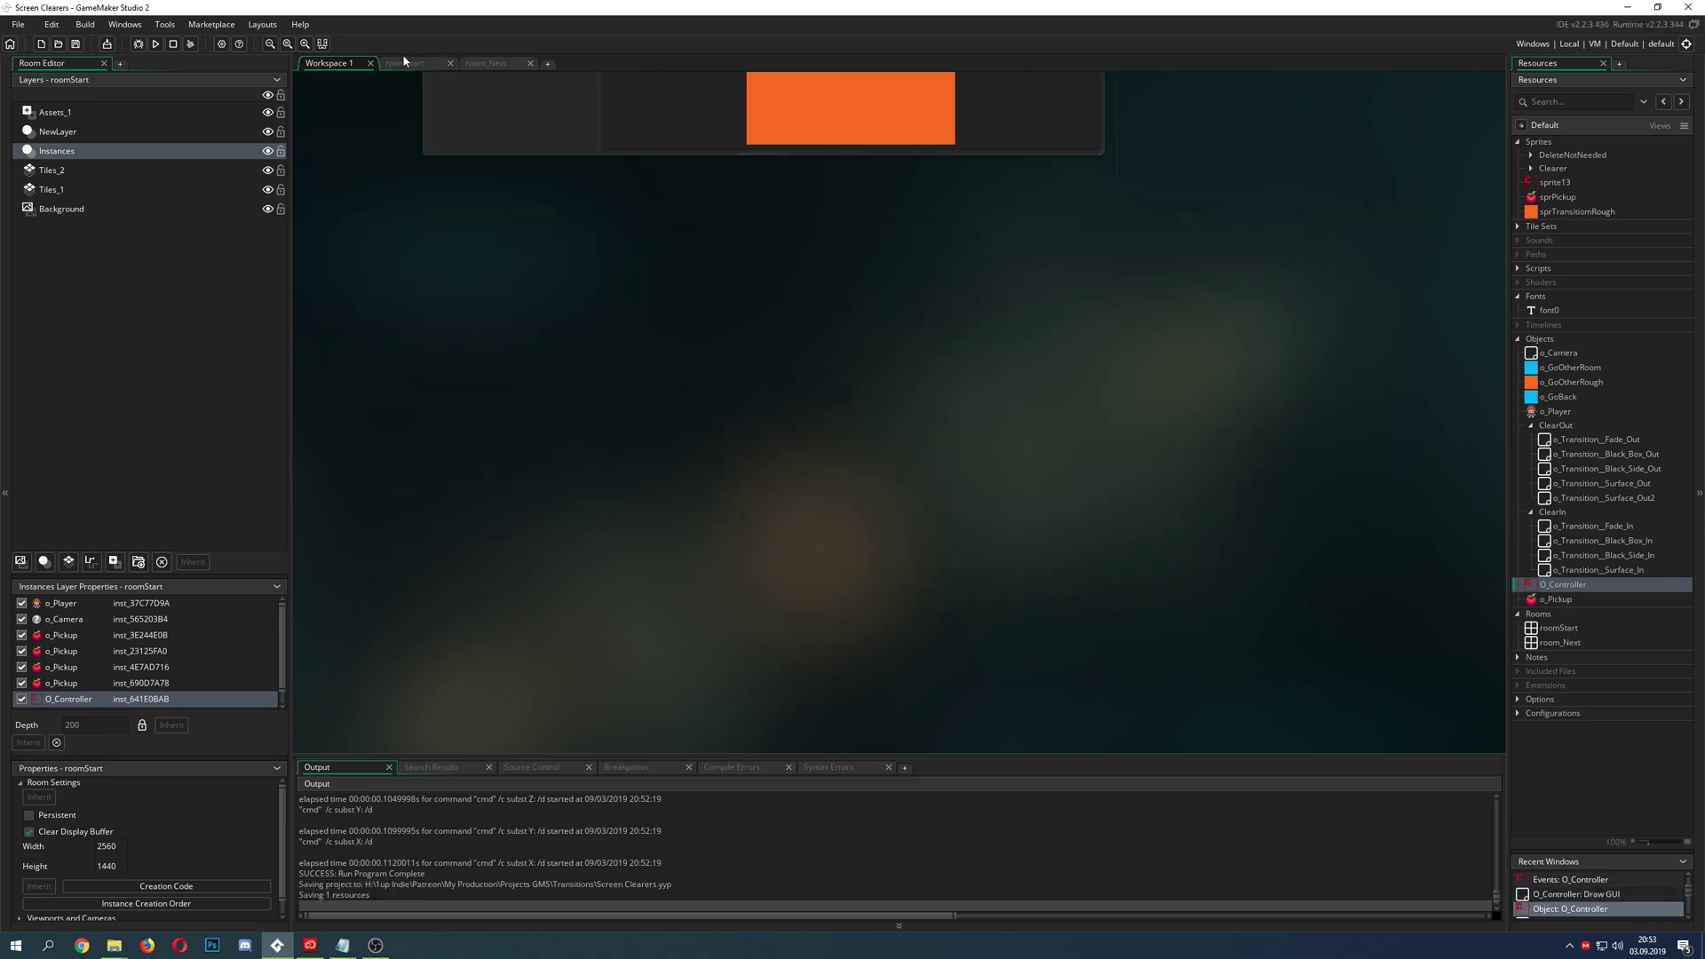
click(405, 64)
scroll(1080, 394, down, 1)
click(1195, 453)
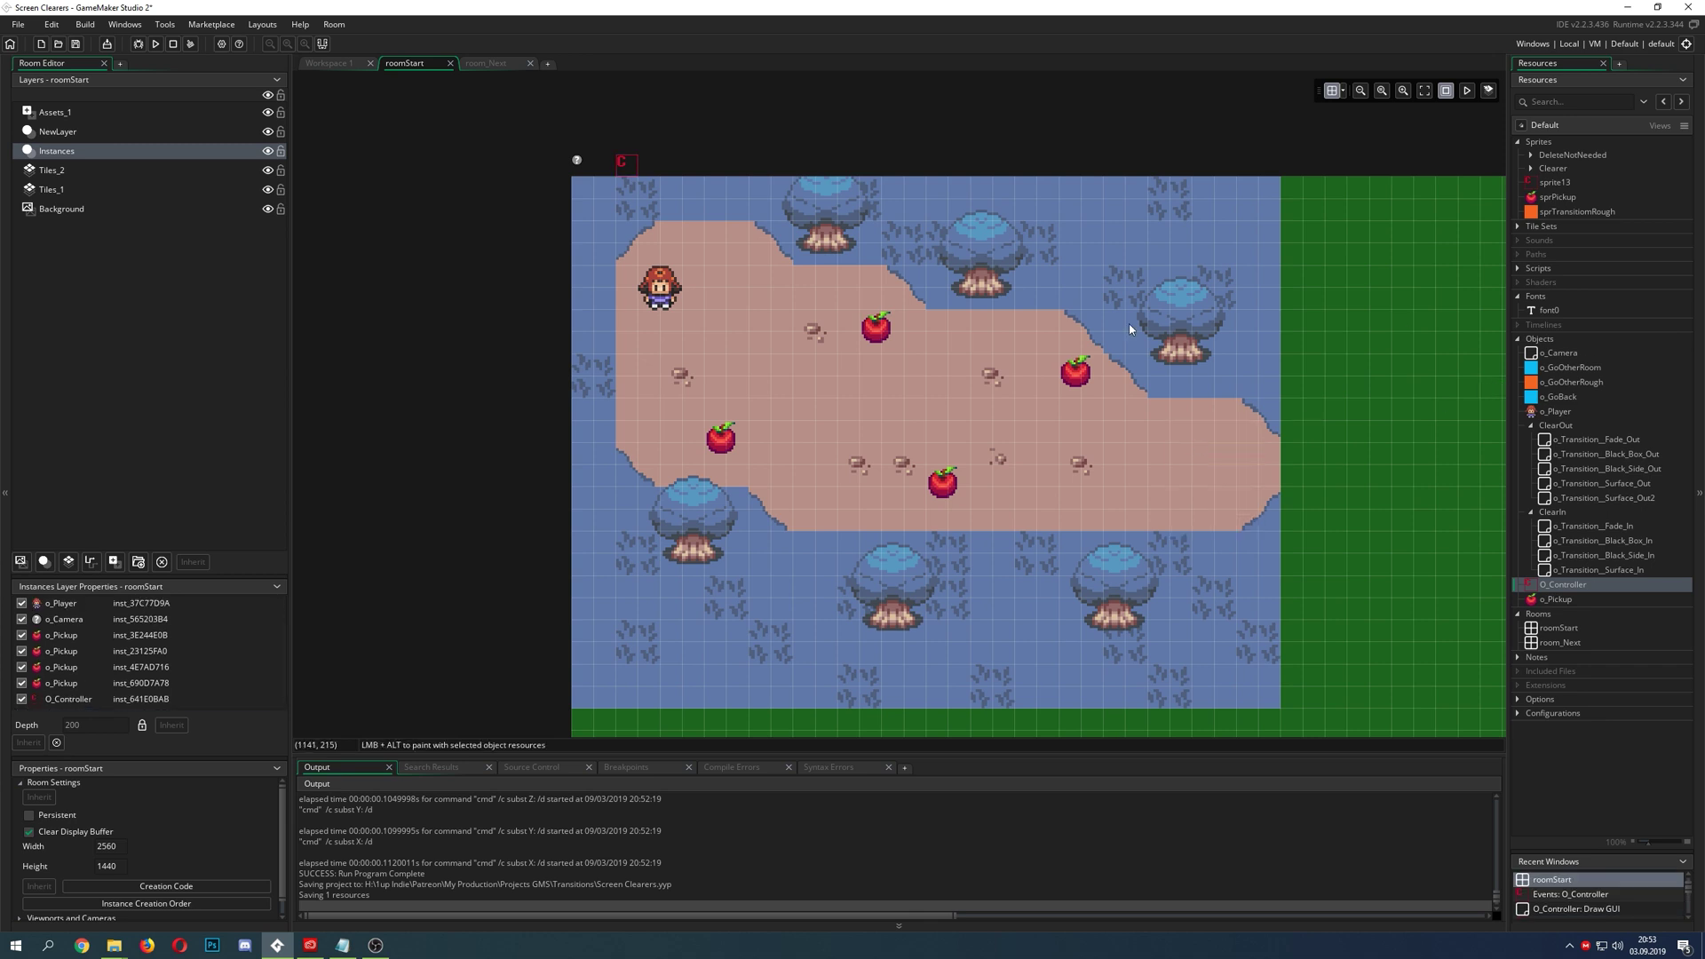
- Drop an o_GoOtherRough block at the dirt path's right end and open its object editor
scroll(1288, 467, up, 1)
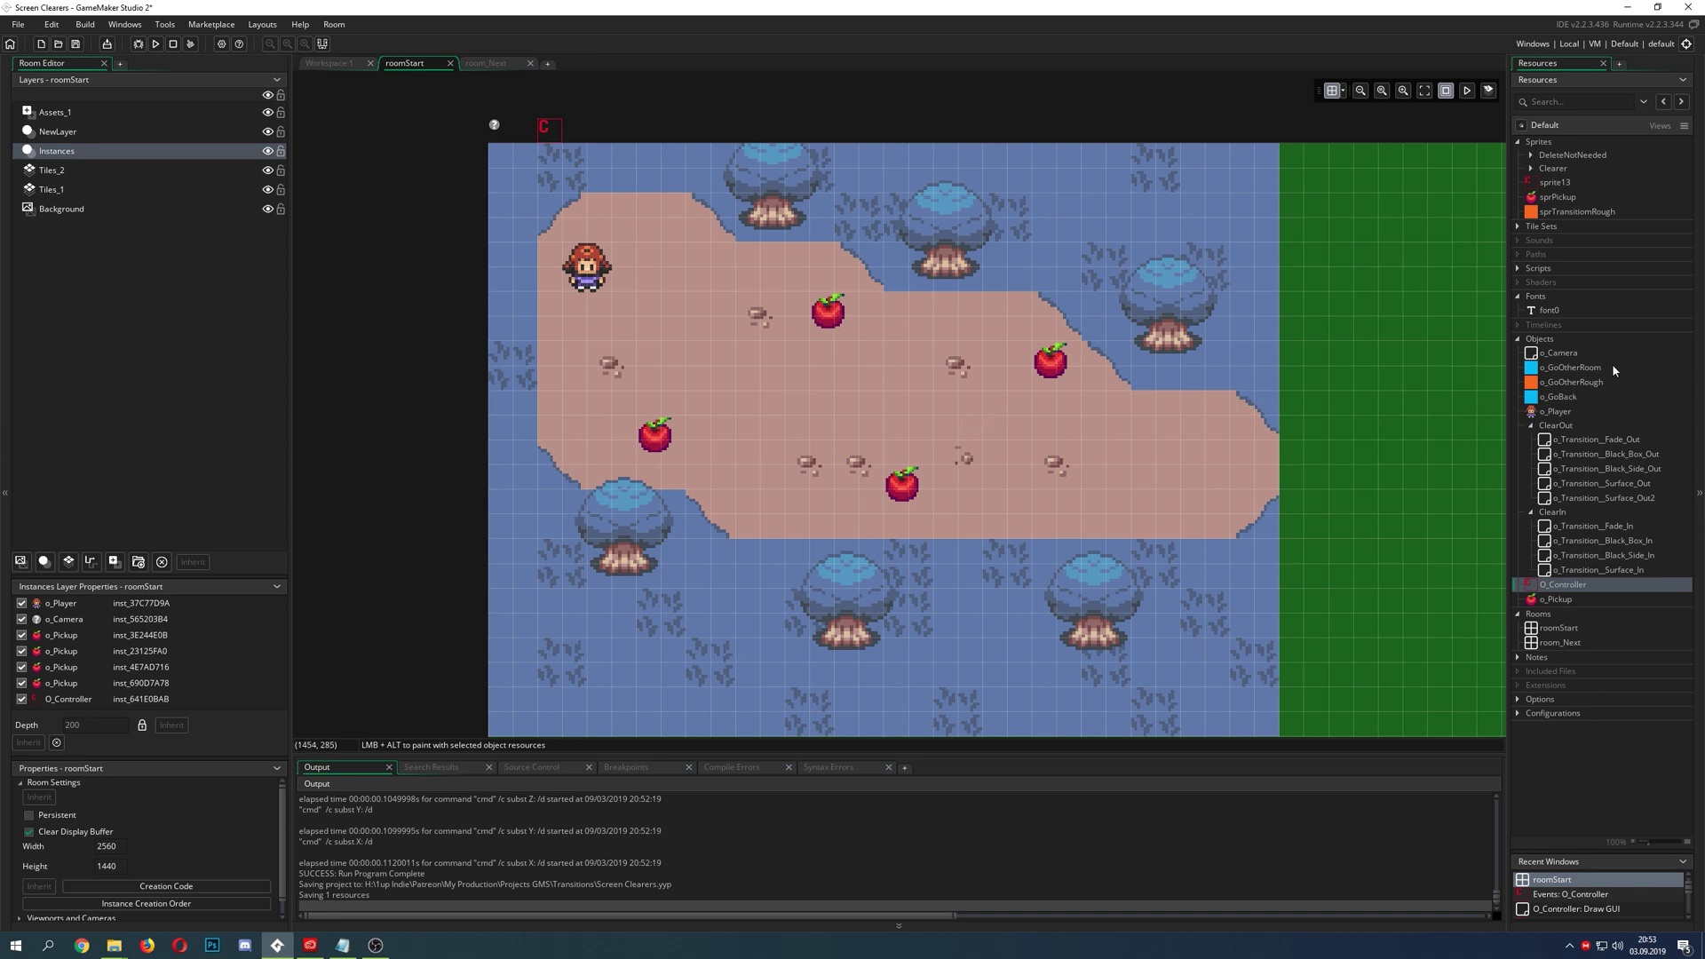
drag(1572, 382, 1265, 536)
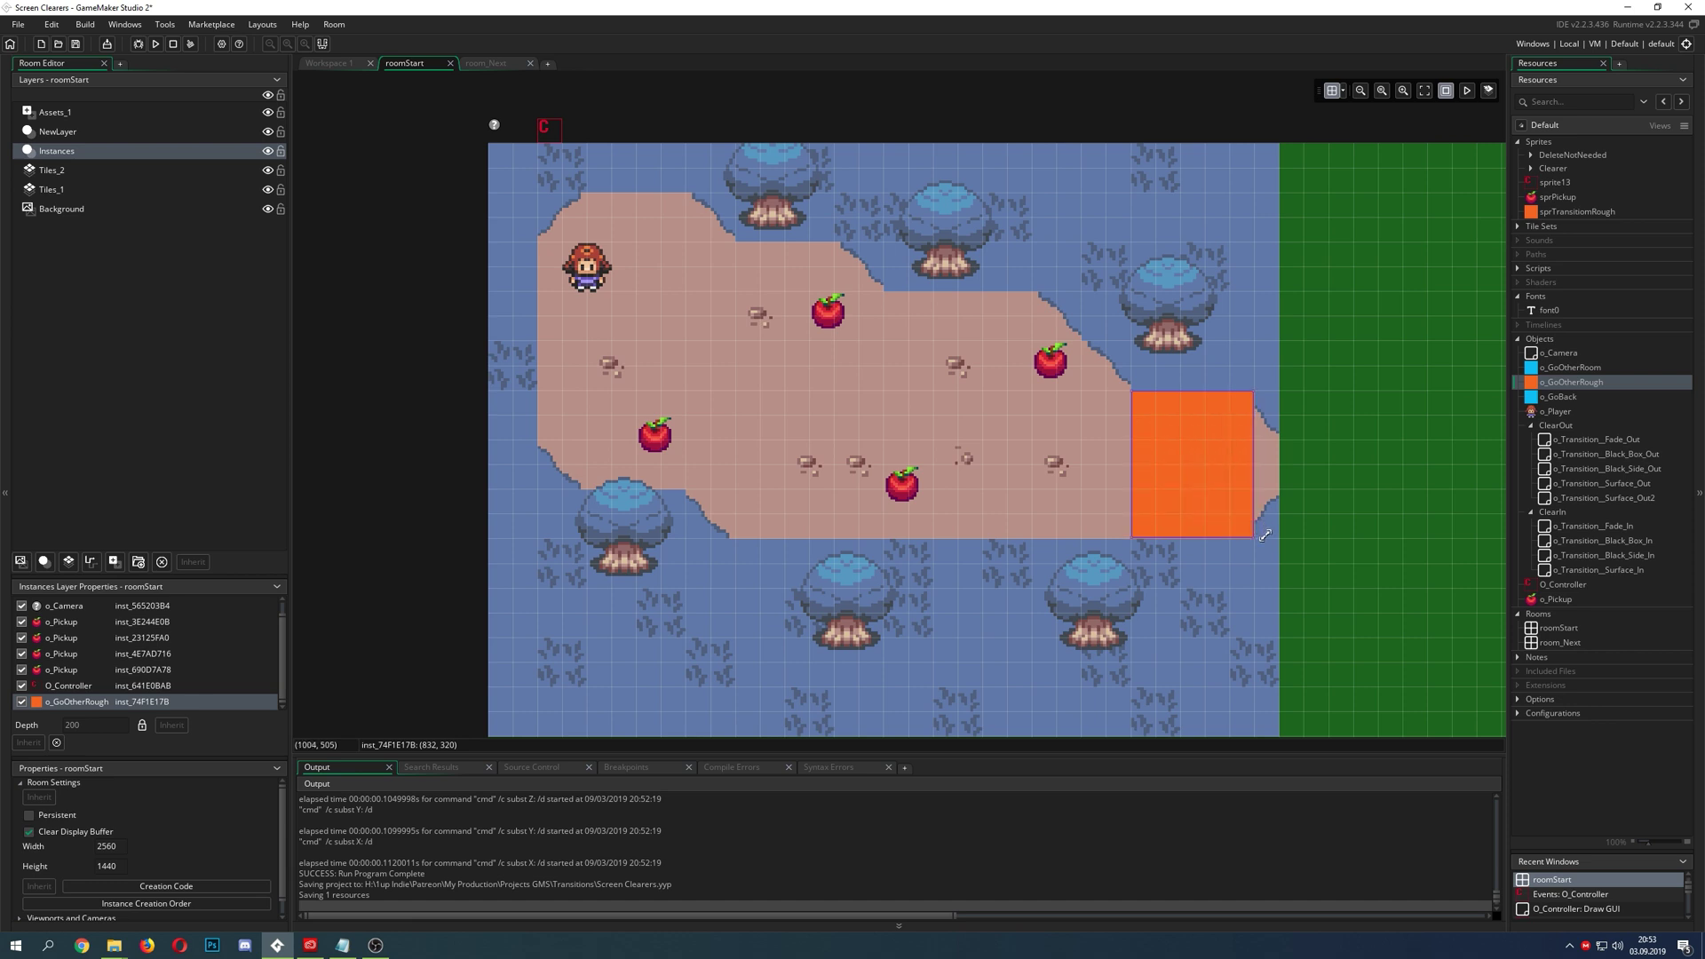
double_click(1563, 391)
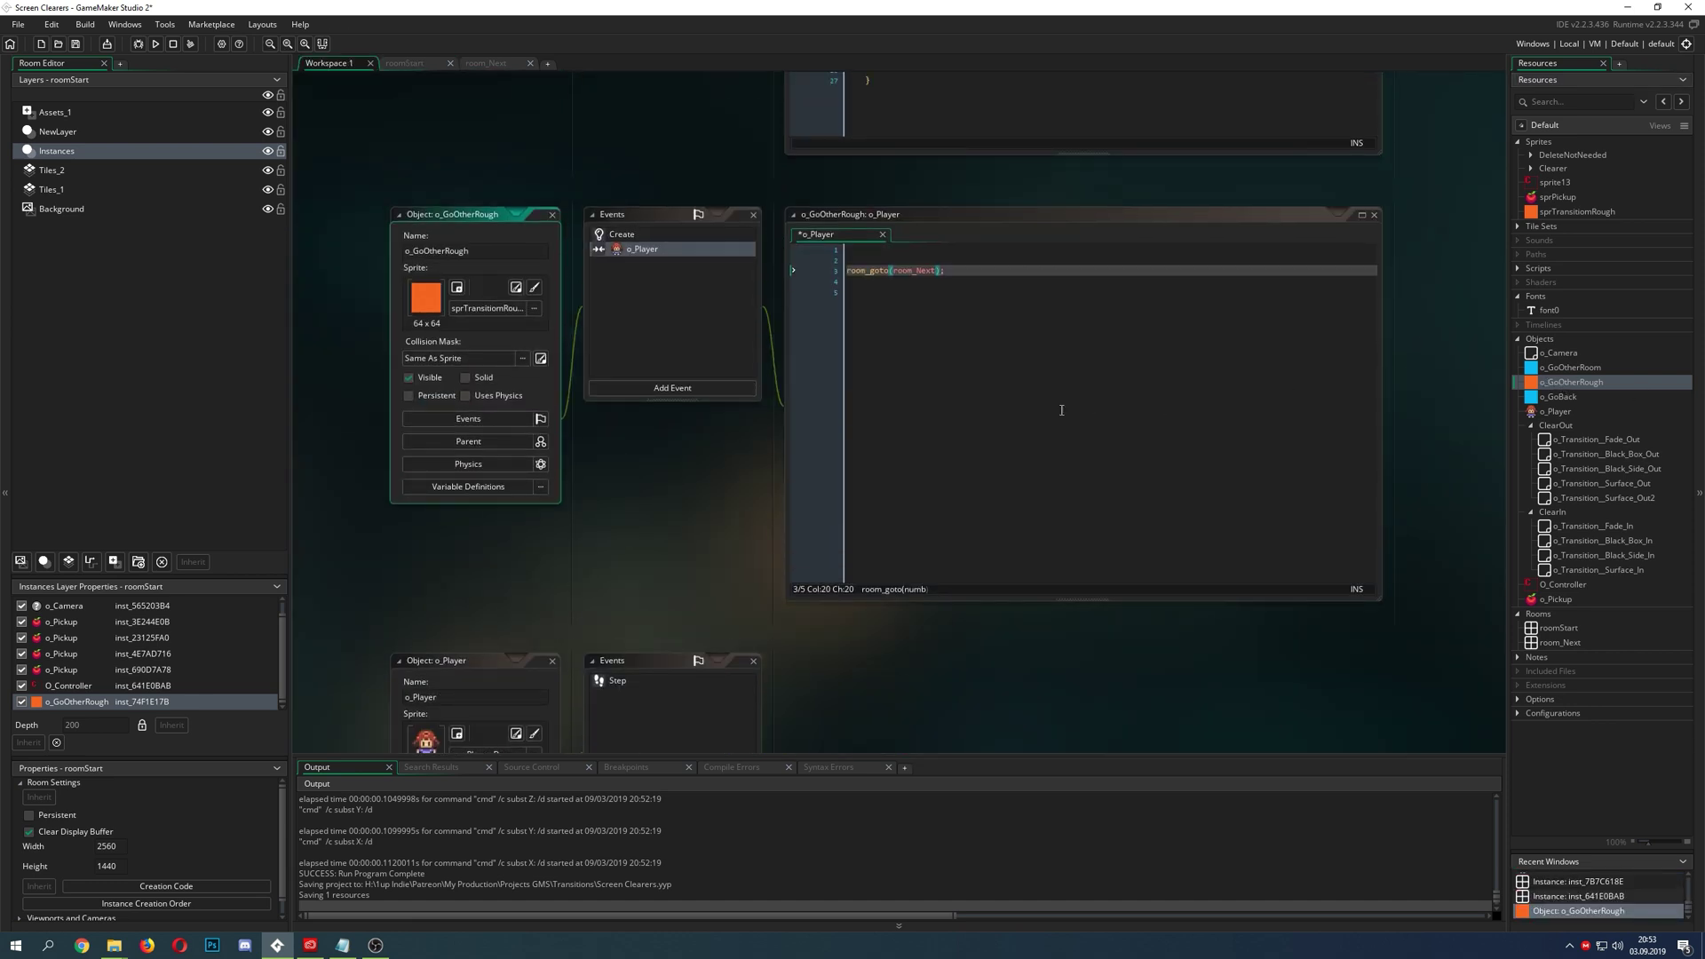
- Inspect the room_goto(room_Next) call in the o_Player collision event and locate room_Next in Resources
double_click(714, 256)
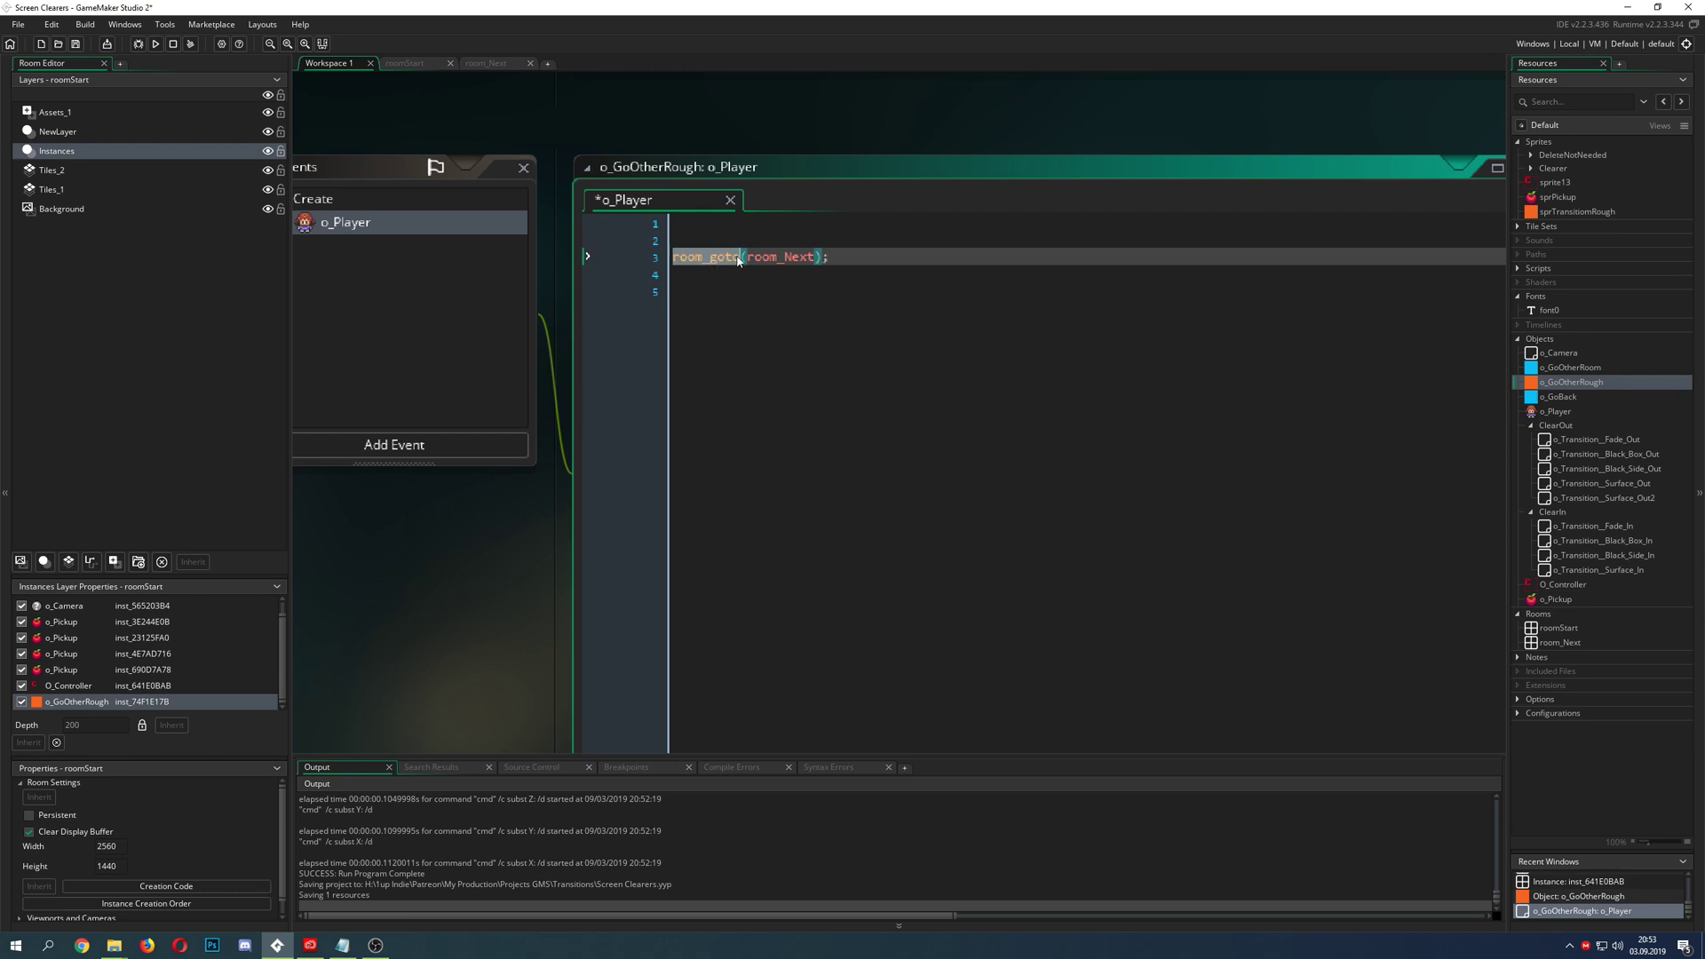
shift+scroll(495, 628, left, 3)
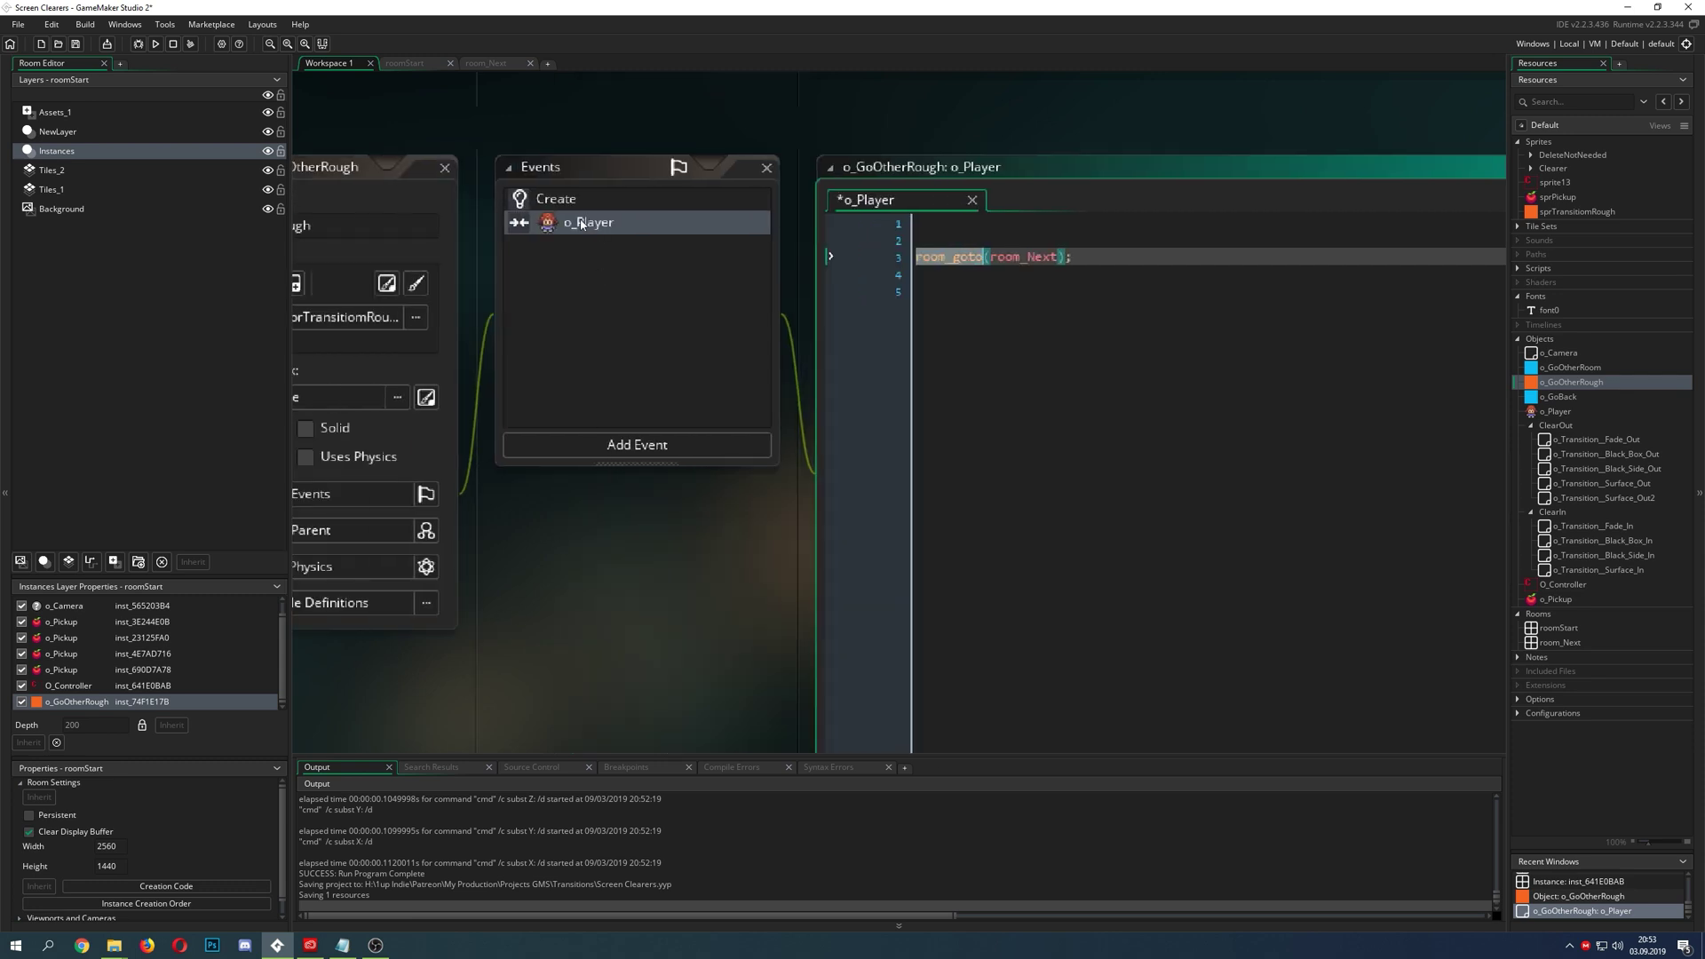
shift+scroll(578, 529, right, 3)
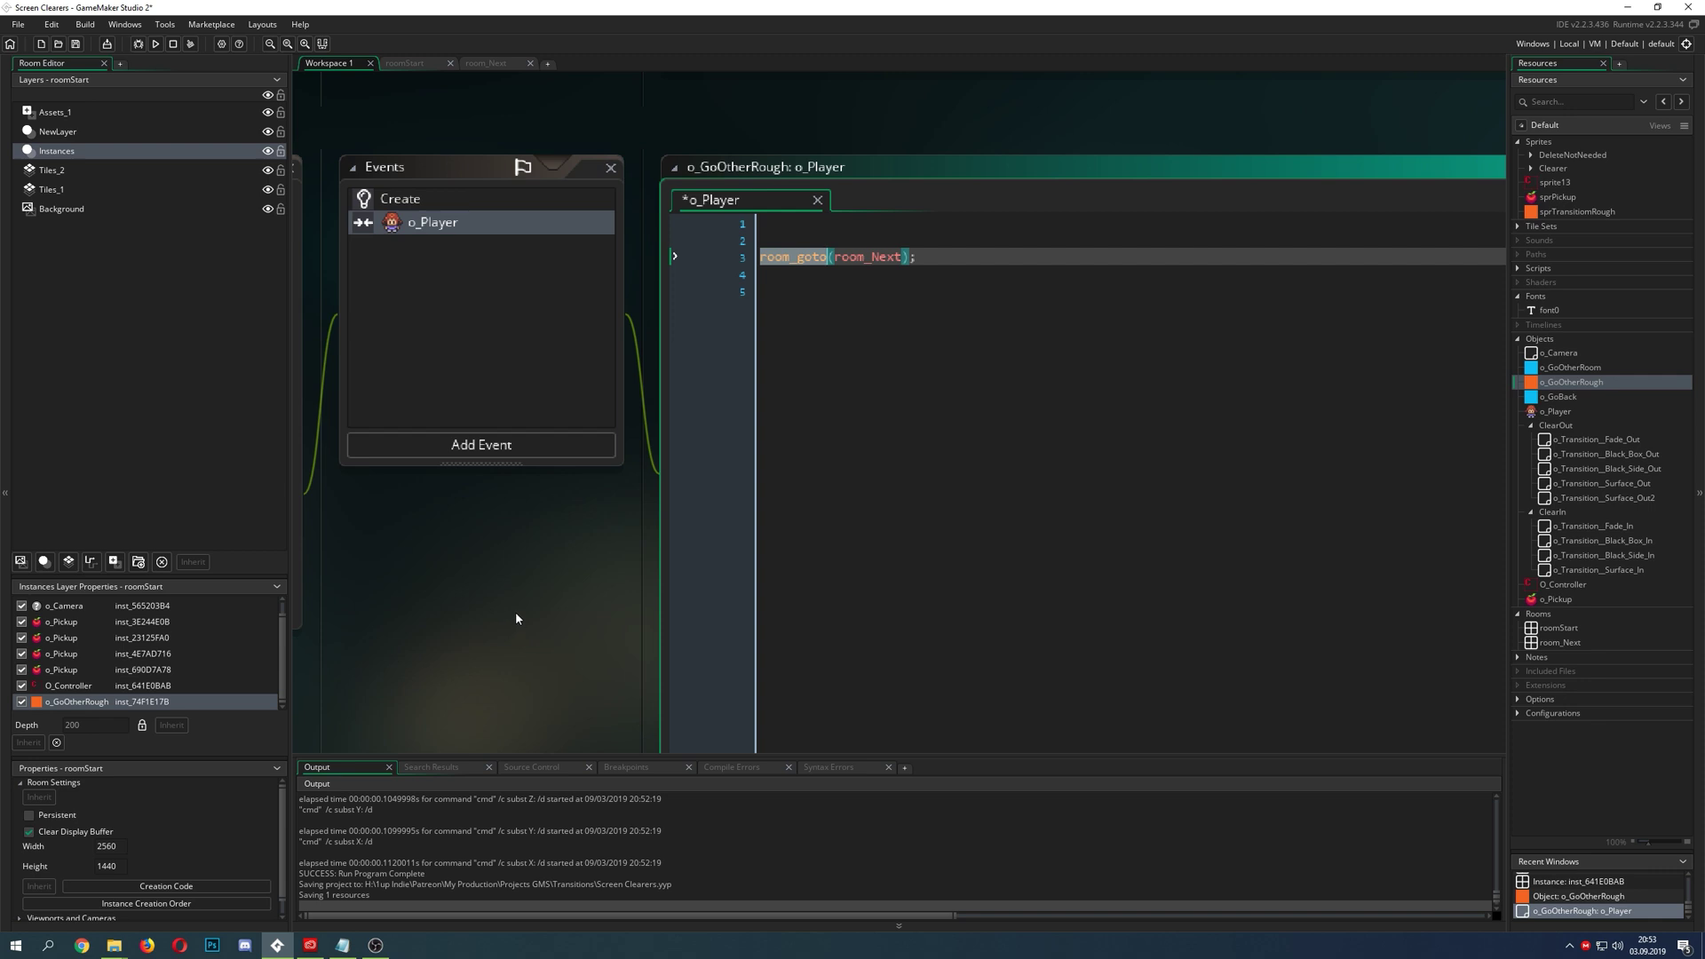
double_click(872, 258)
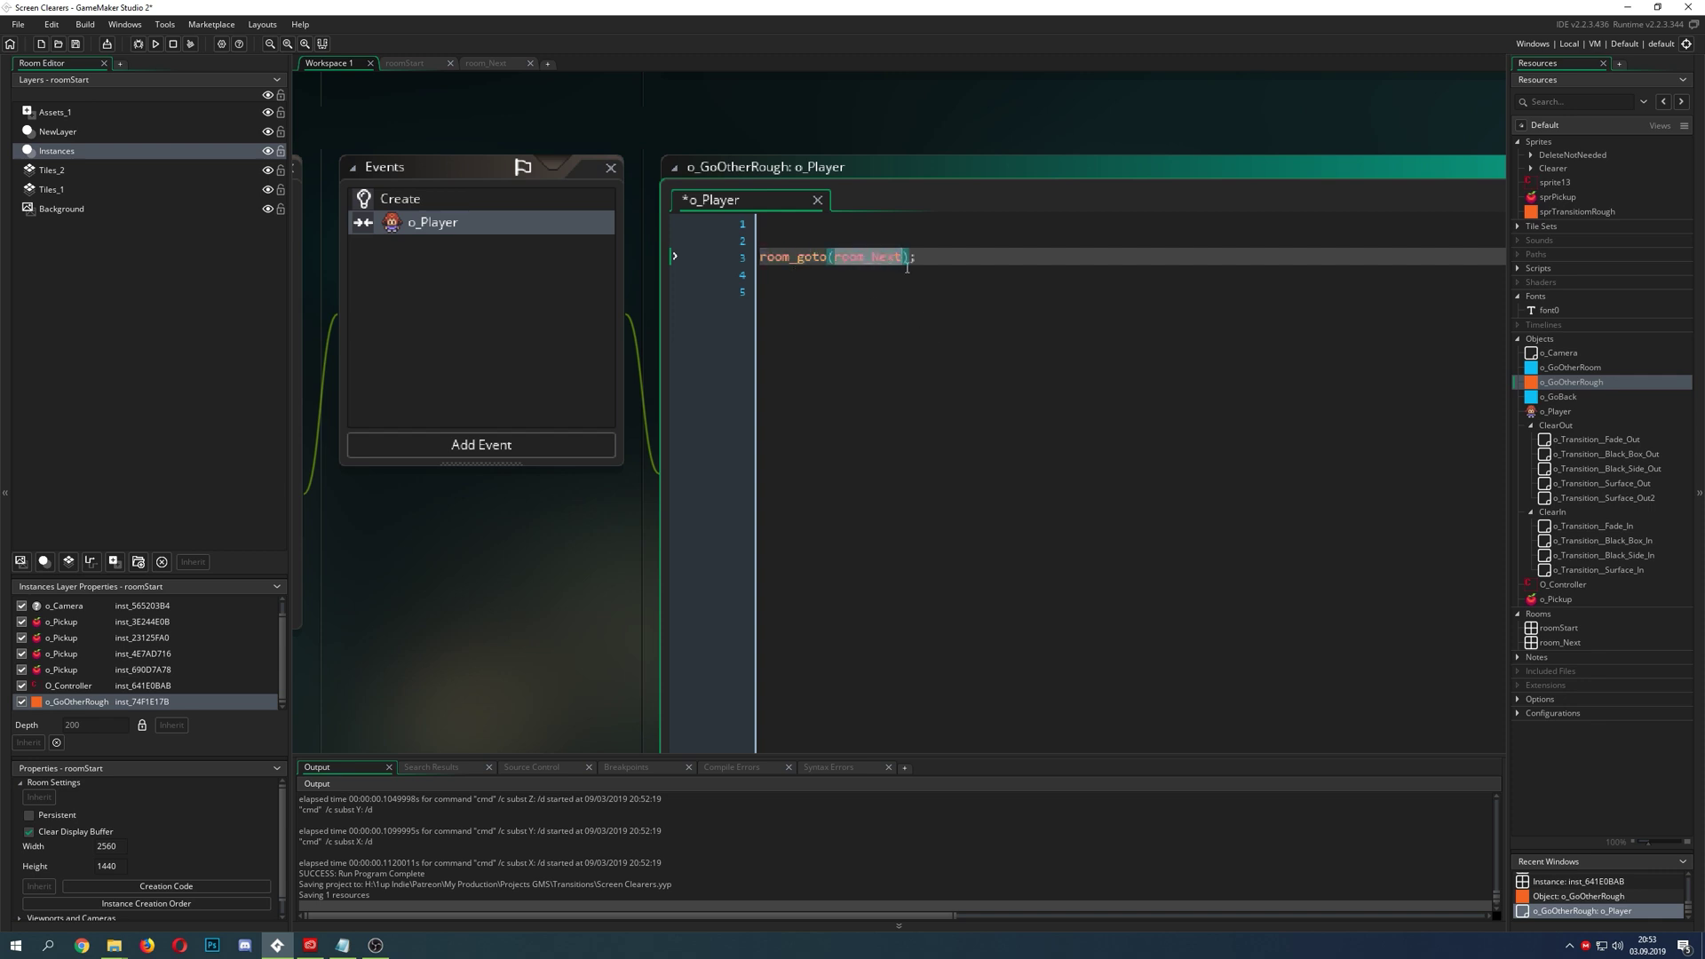
click(1564, 647)
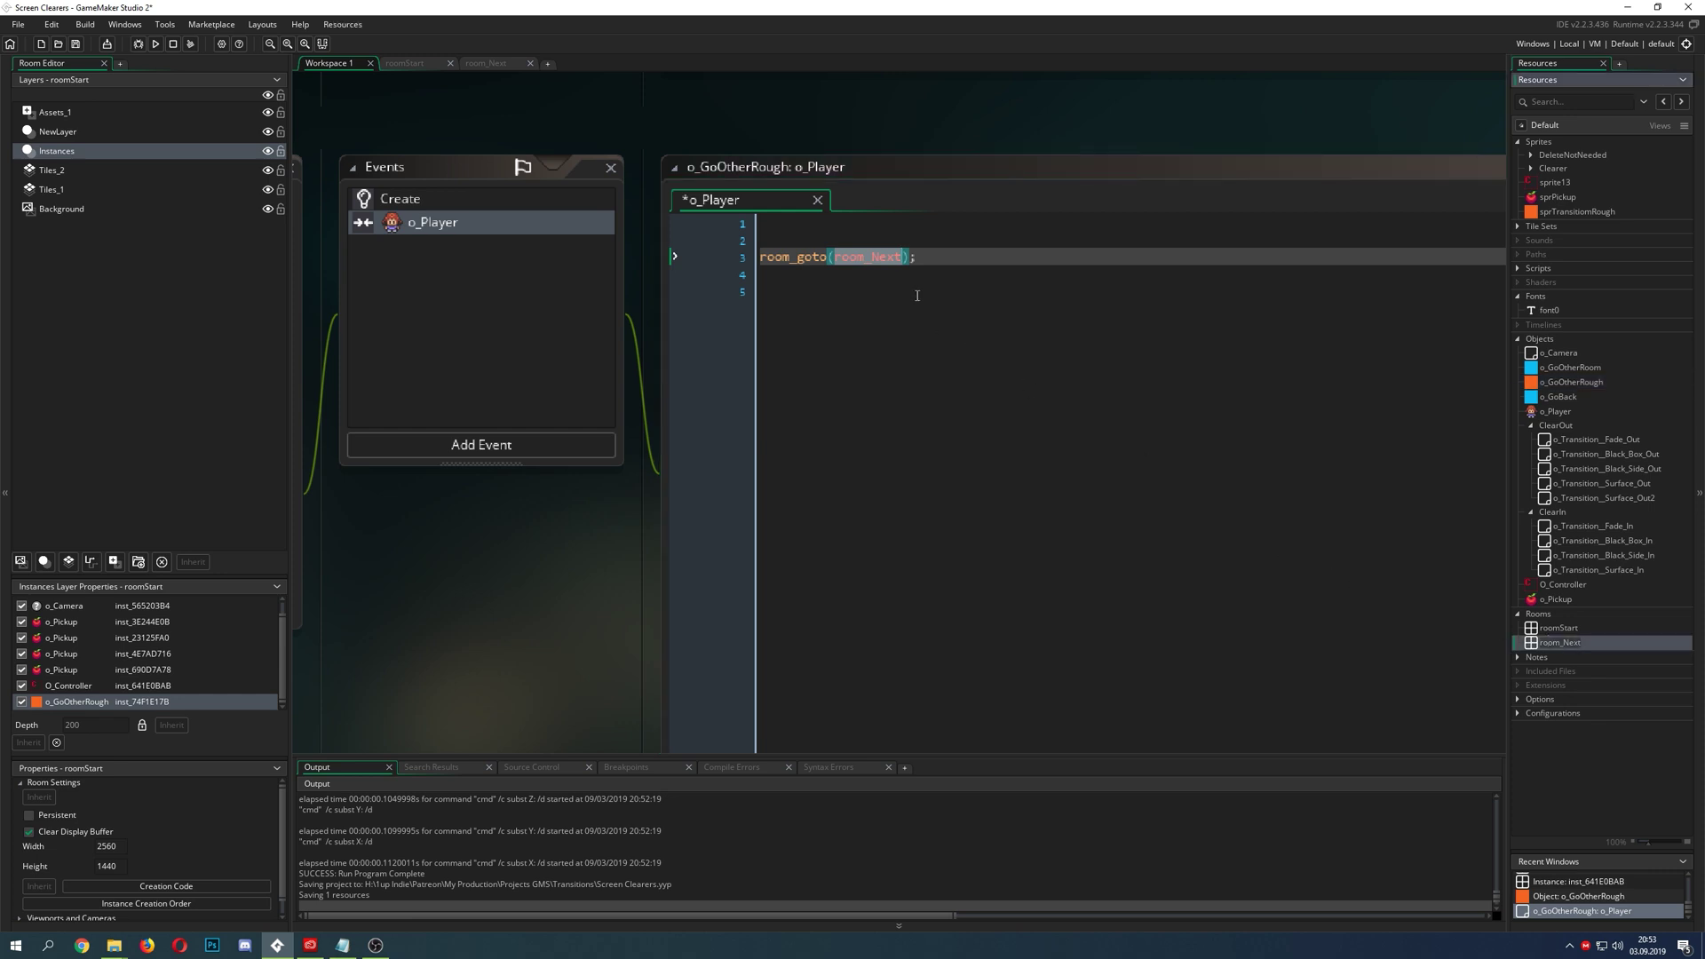
click(904, 257)
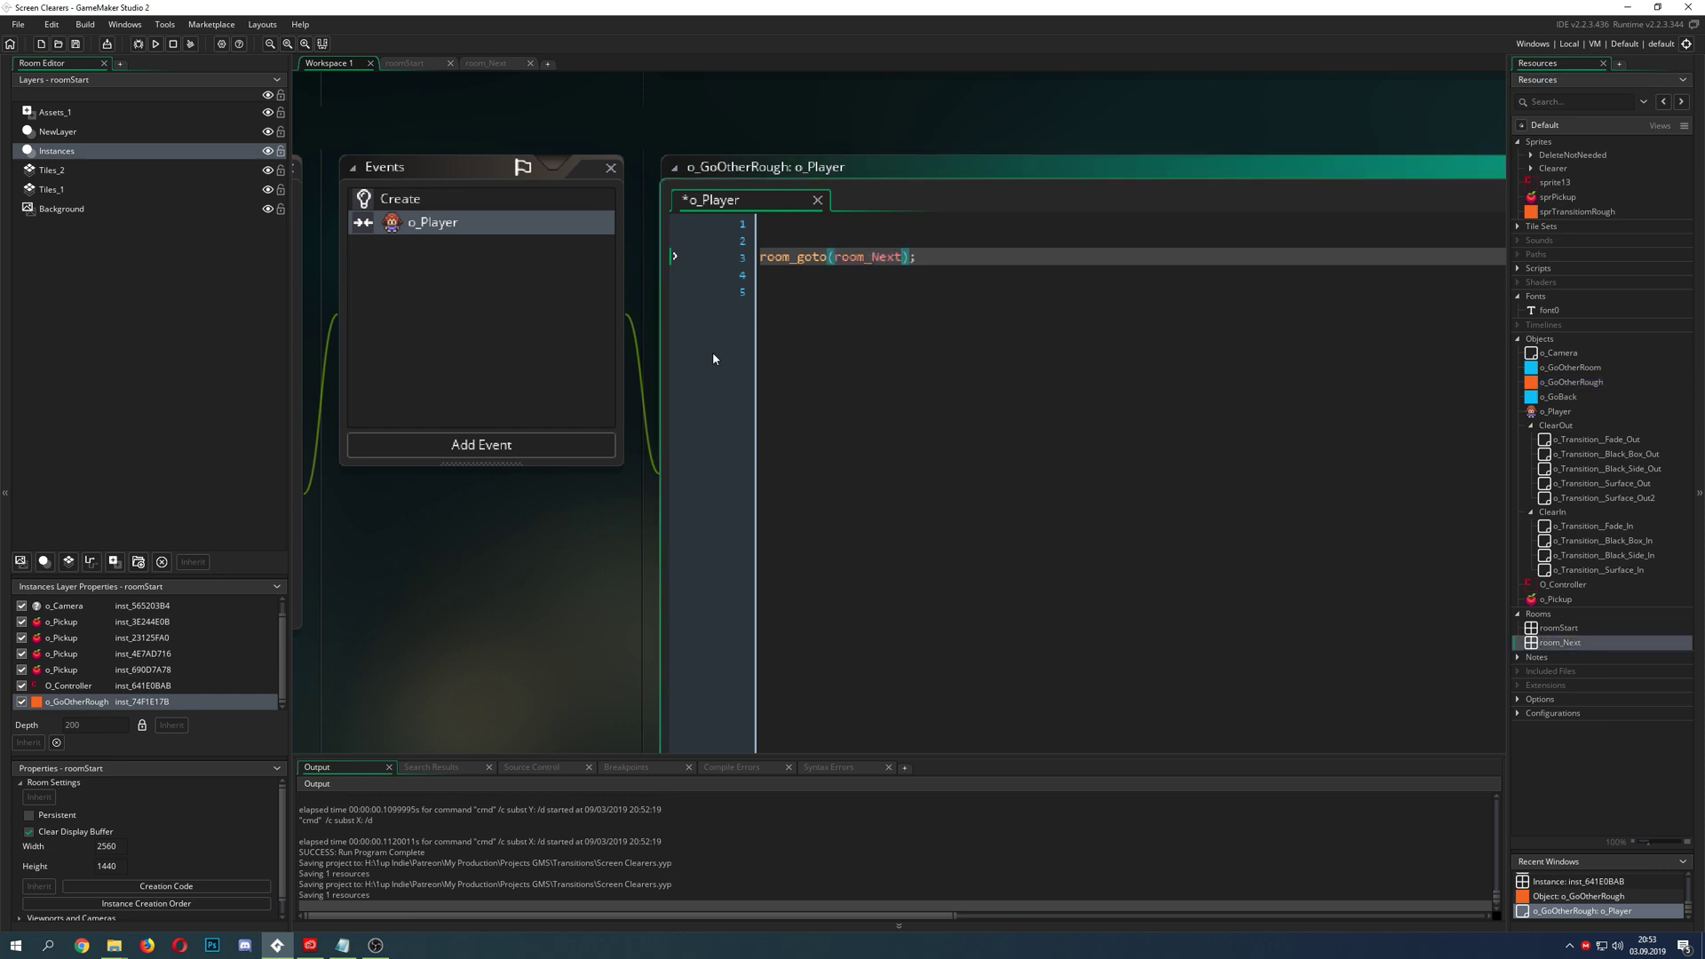
middle_drag(434, 634, 596, 634)
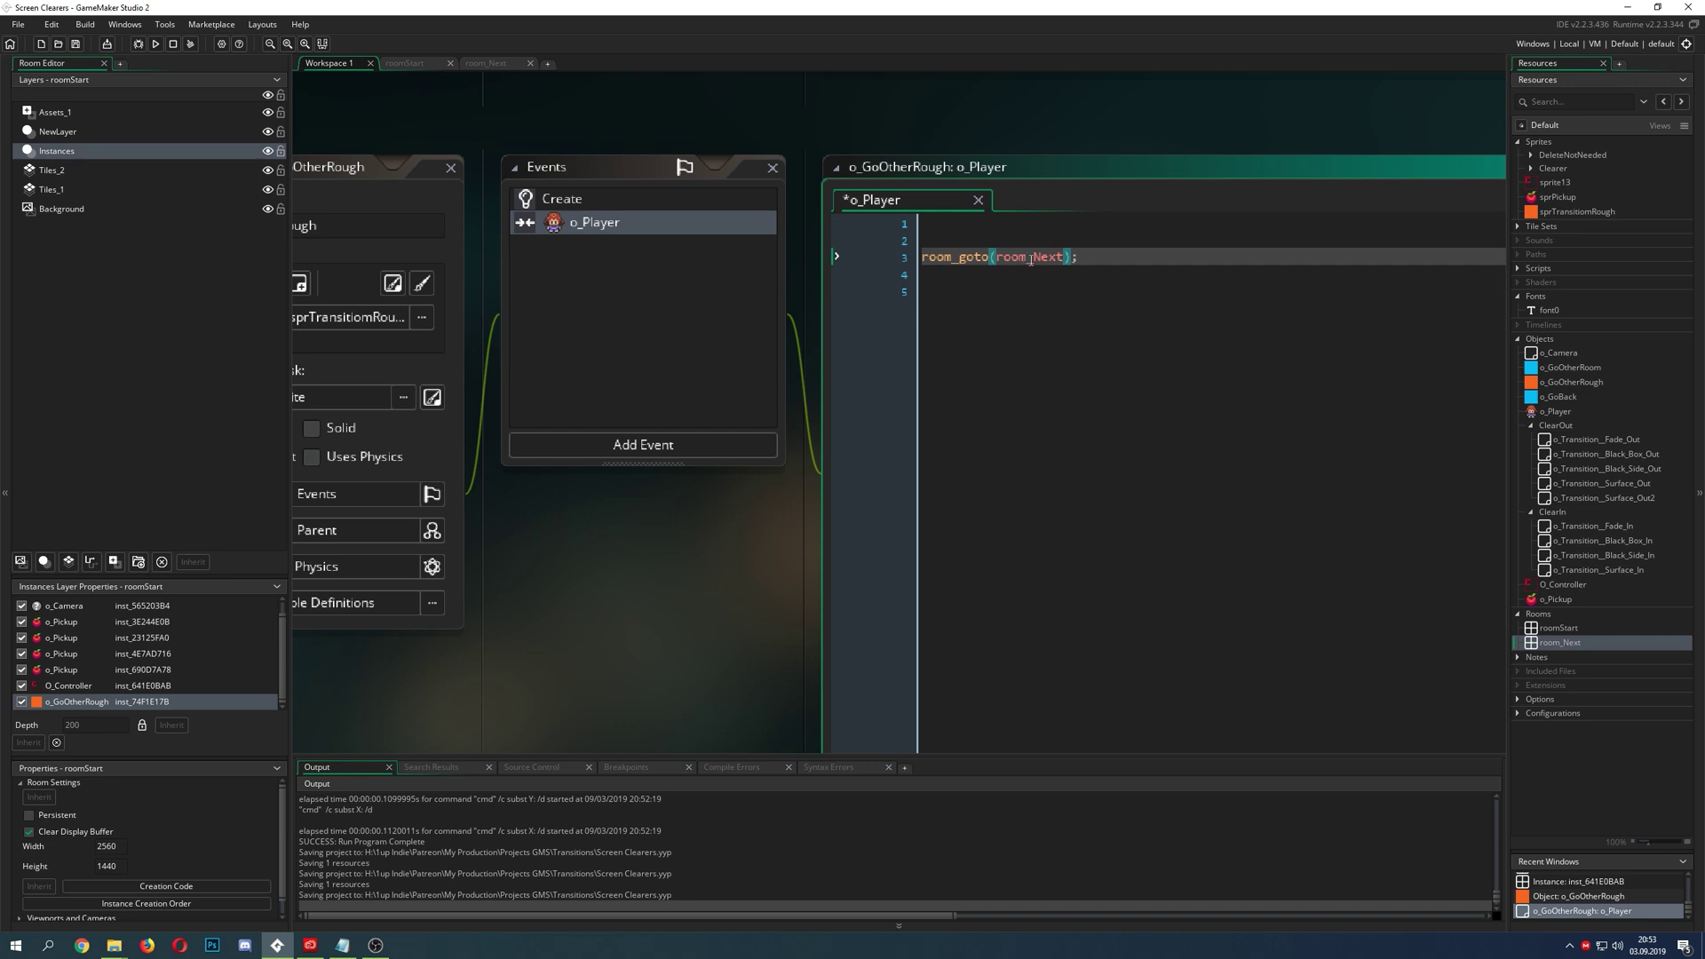
click(1096, 250)
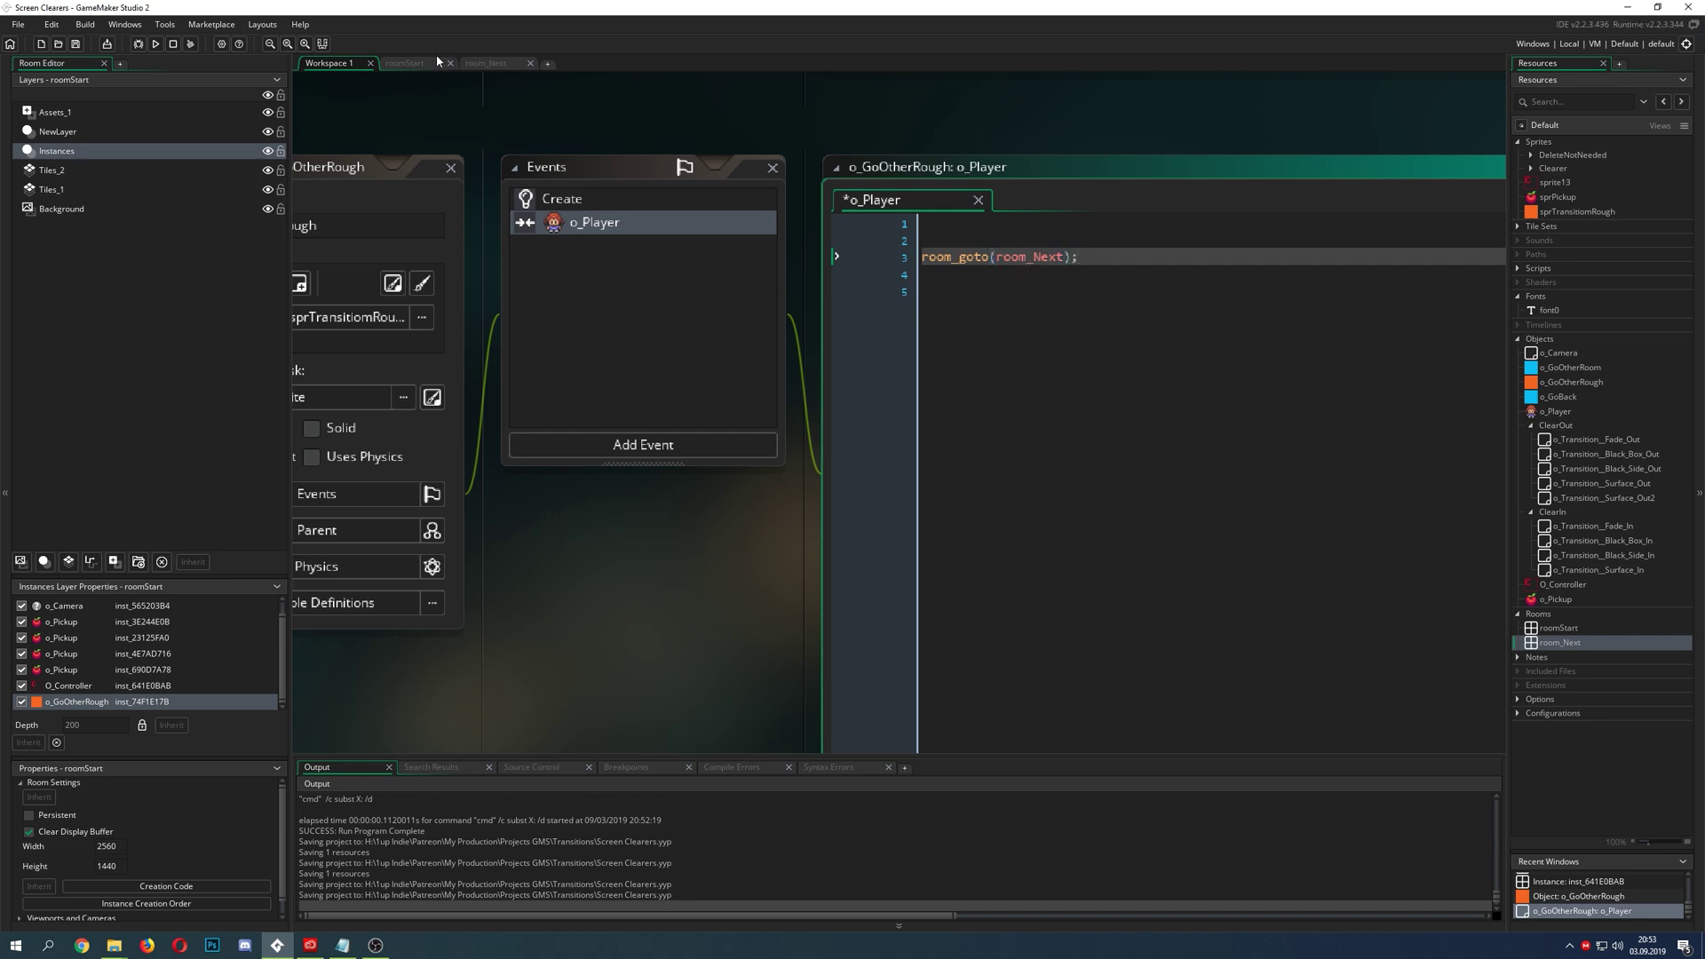
- Return to the roomStart room and deselect the o_GoOtherRough instance
click(435, 62)
scroll(998, 262, down, 2)
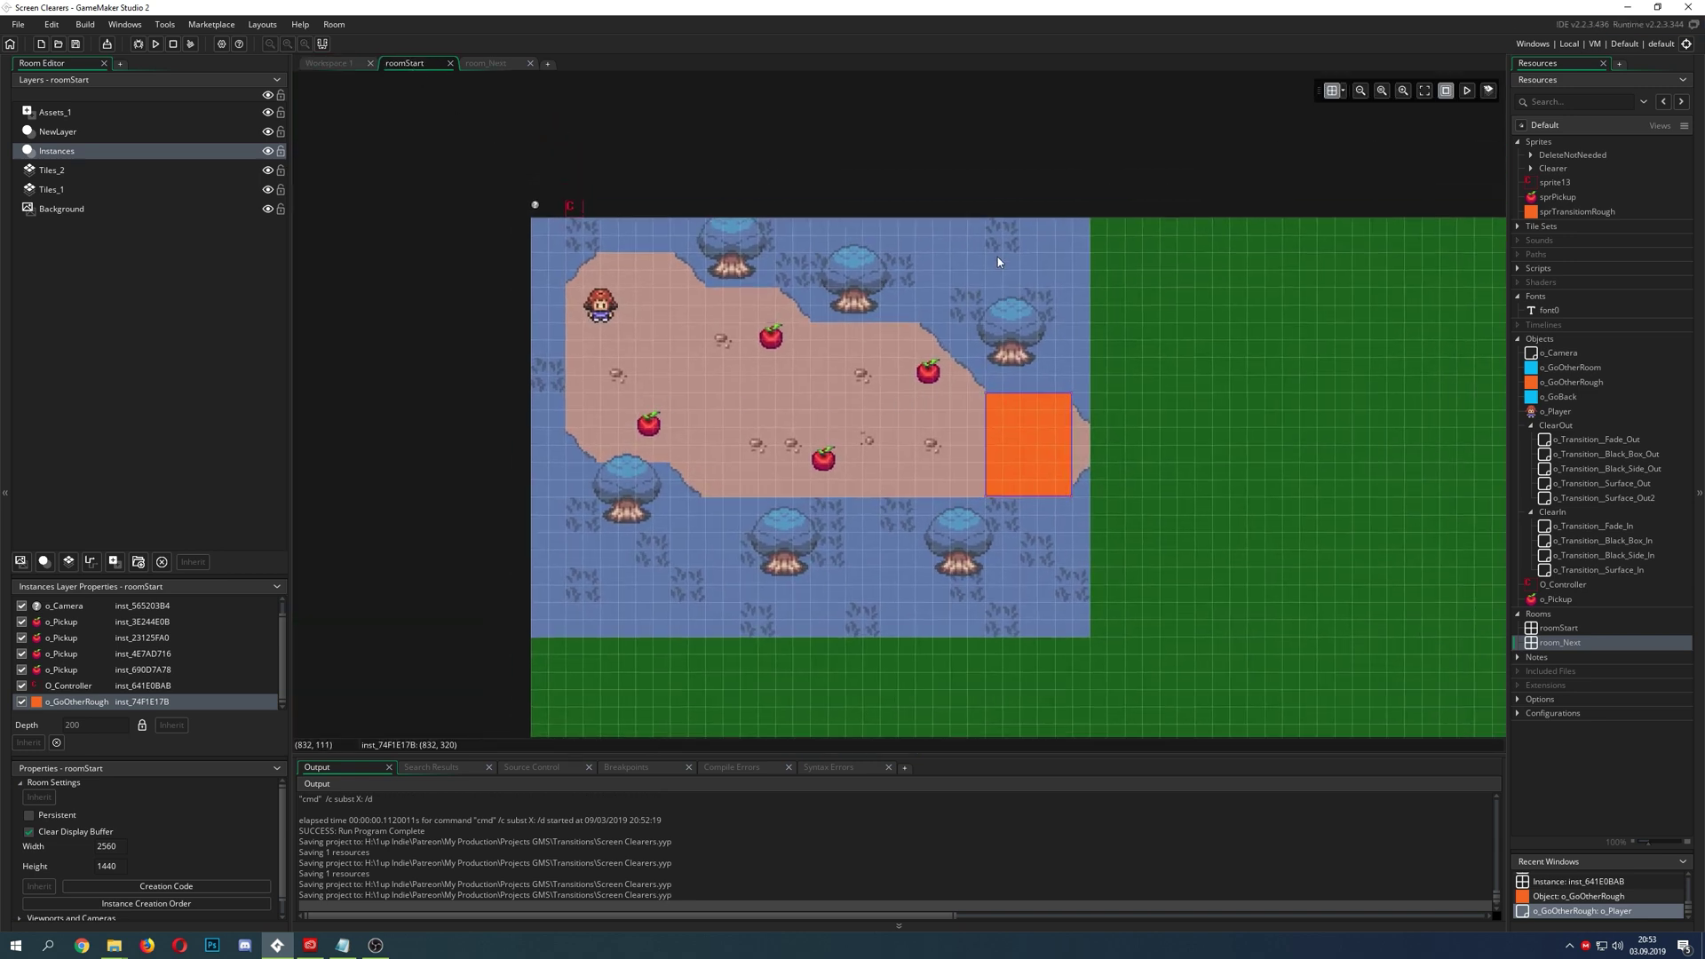
click(1268, 299)
- Run the game, collect apples to 250 points and walk into the orange box
key(F5)
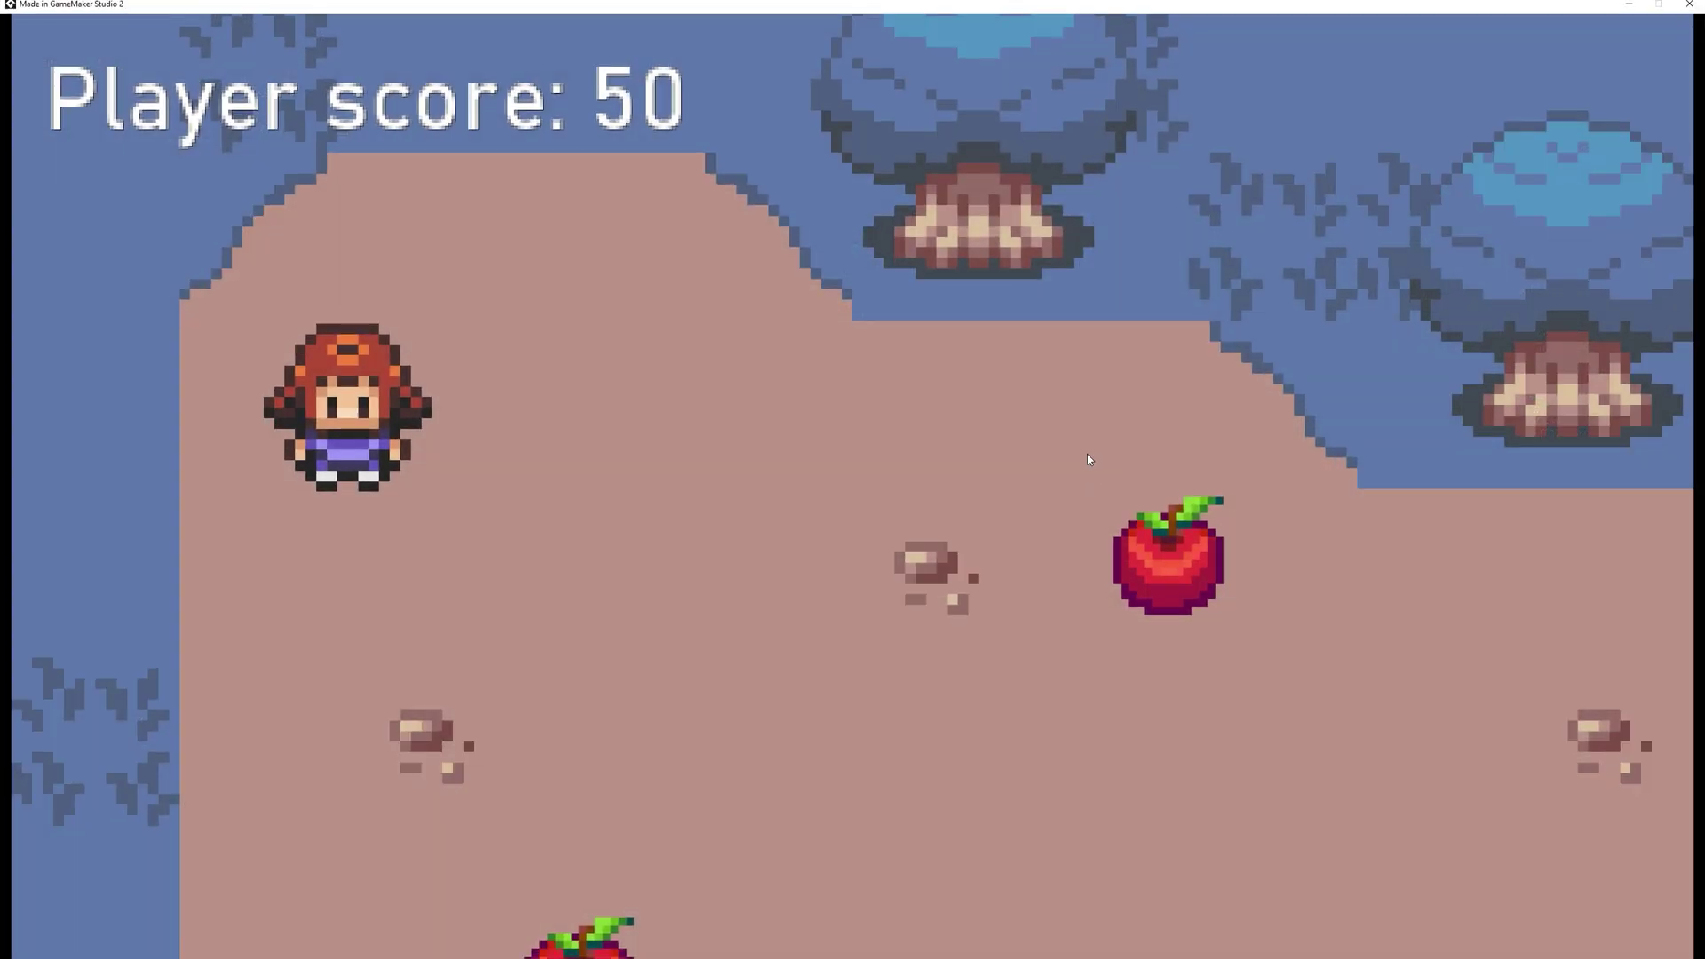
key(Down)
key(Right)
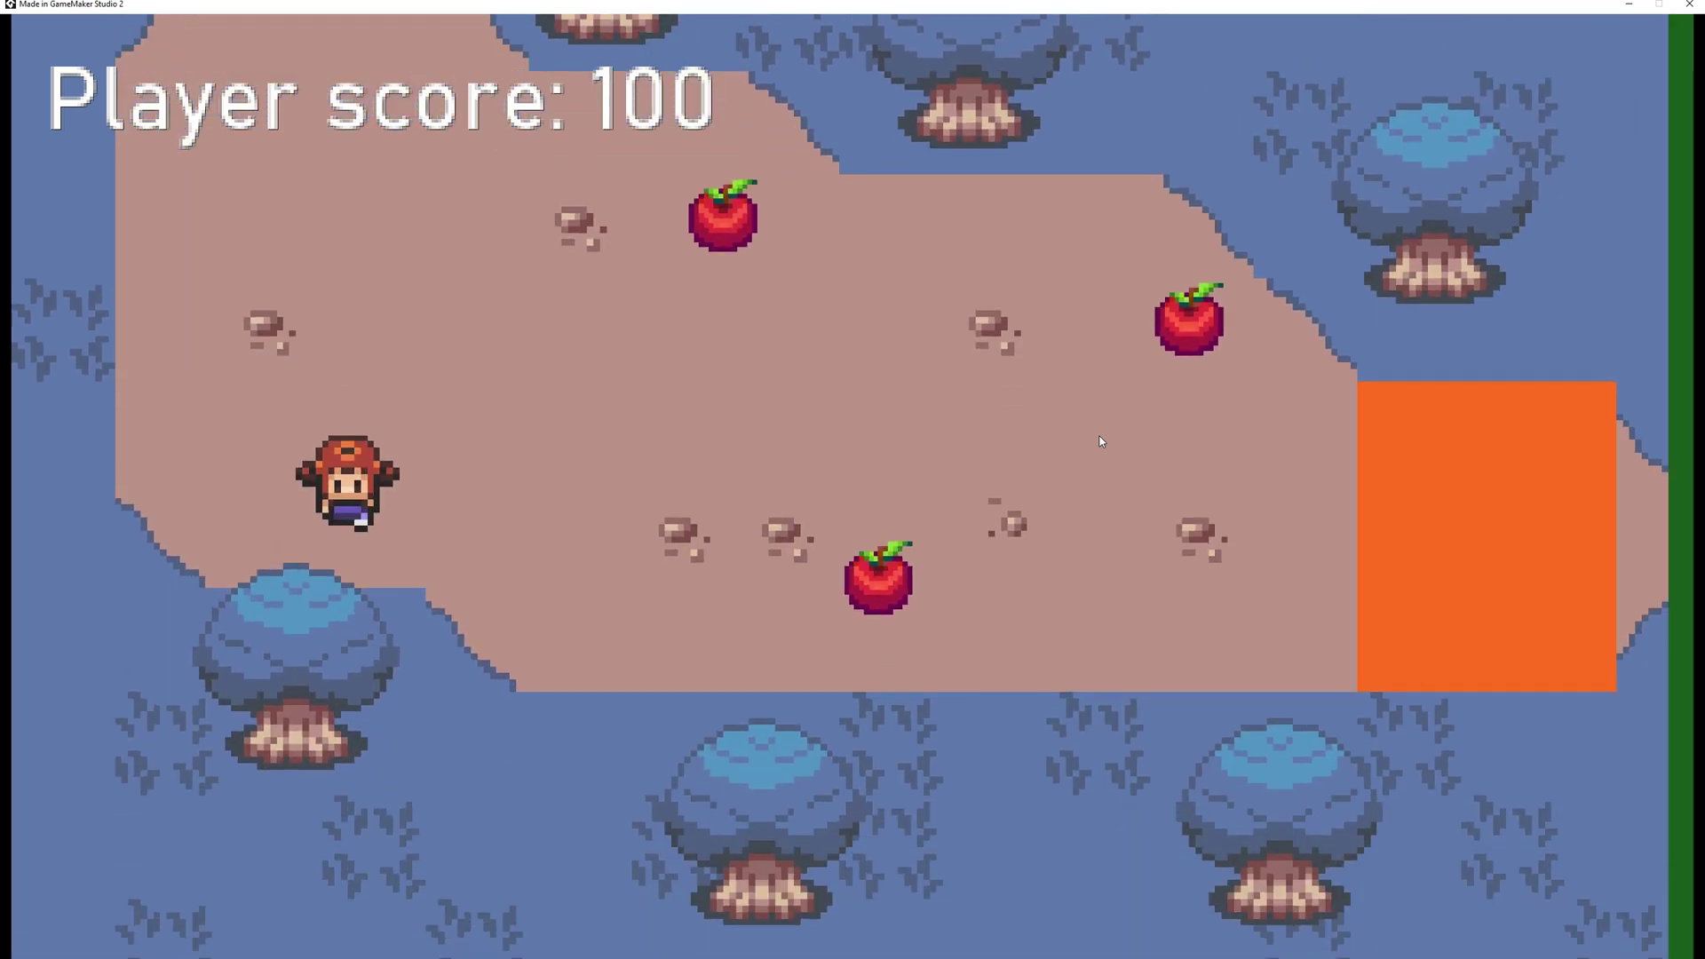
key(Up)
key(Right)
key(Right)
key(Down)
key(Down)
key(Up)
key(Right)
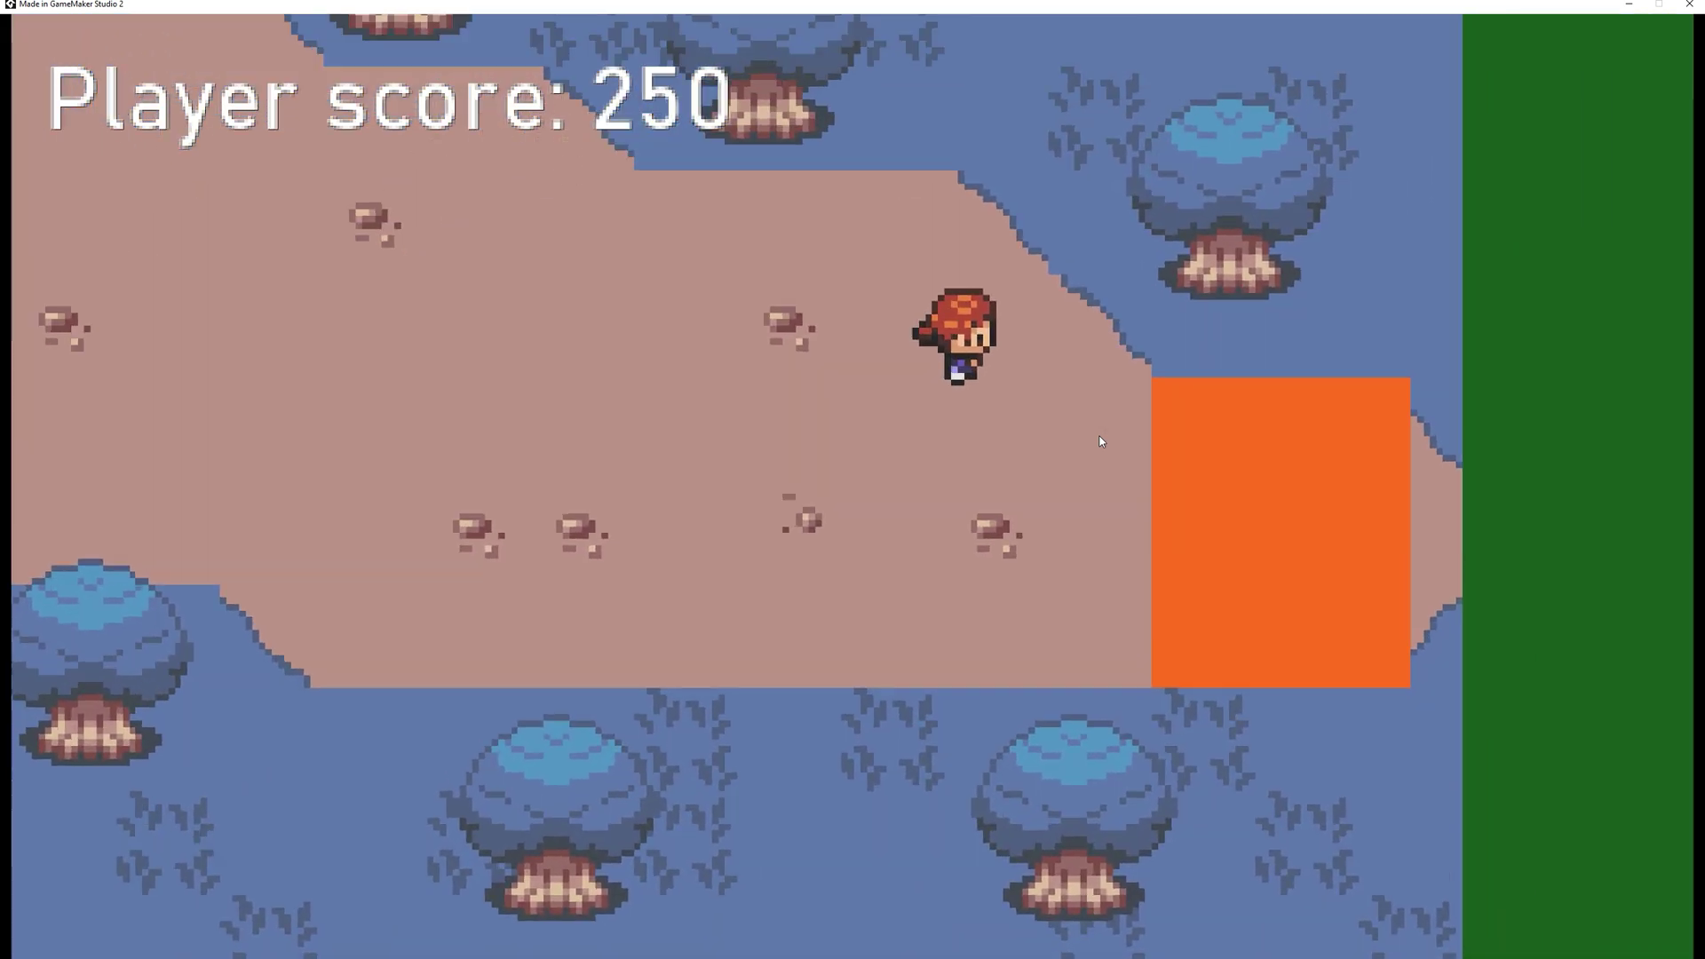
key(Down)
key(Right)
key(Down)
key(Right)
key(Right)
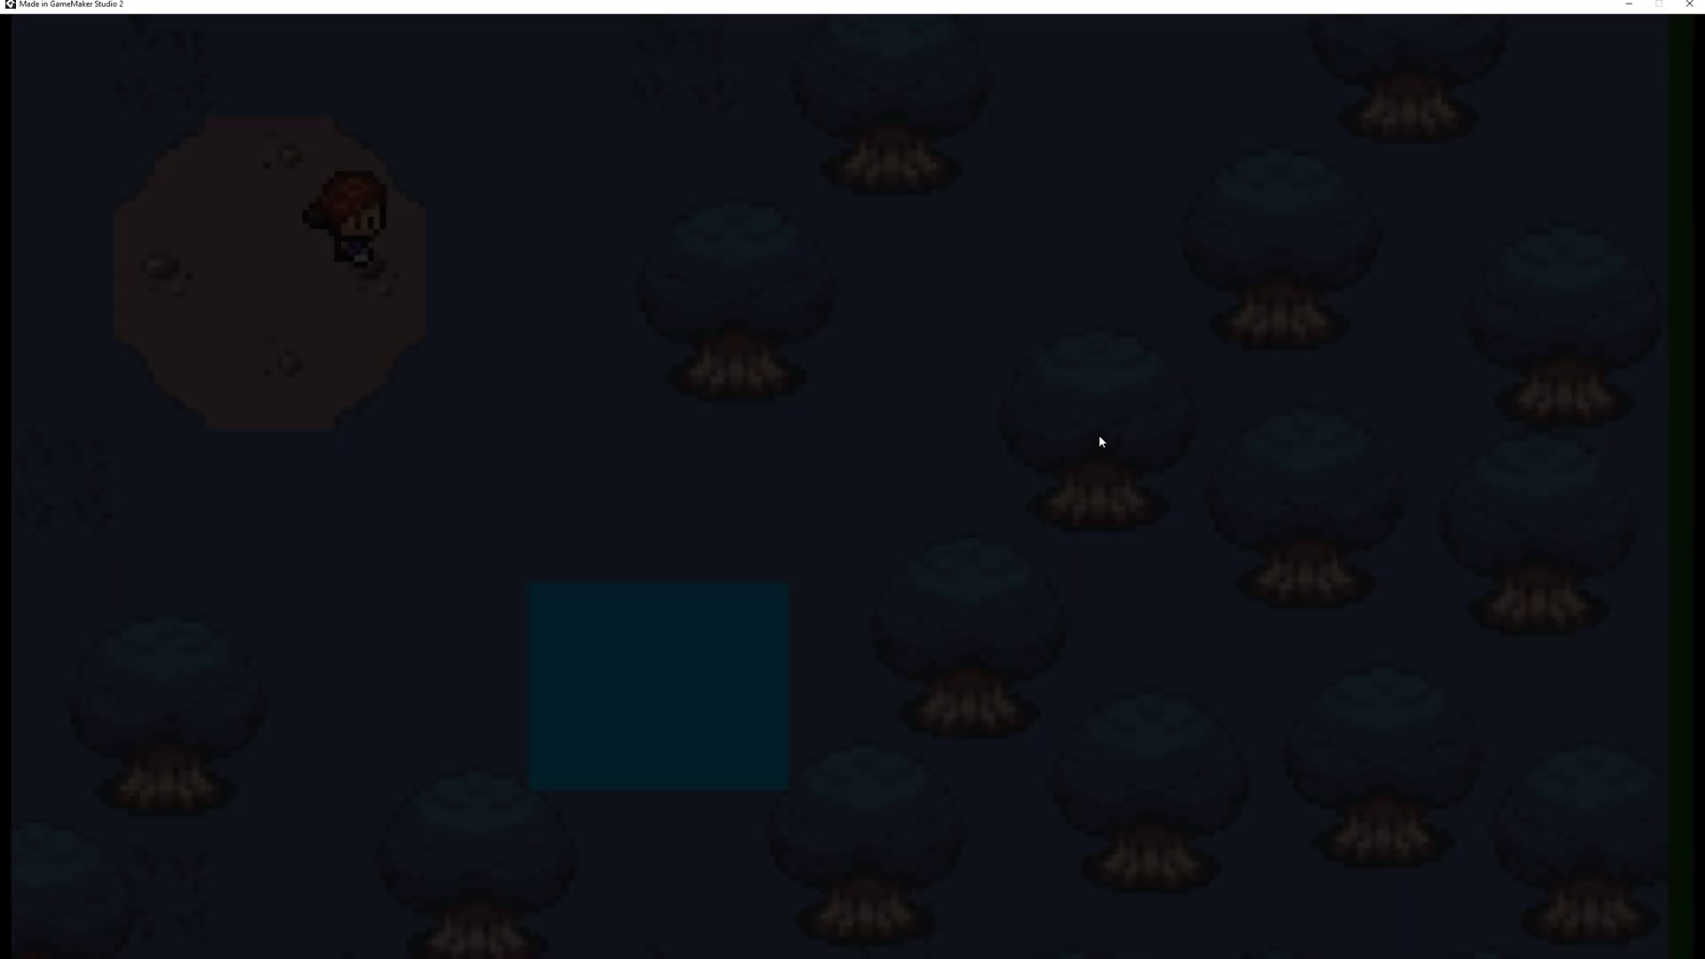
- Walk the player across the forest room collecting the remaining apples
key(Down)
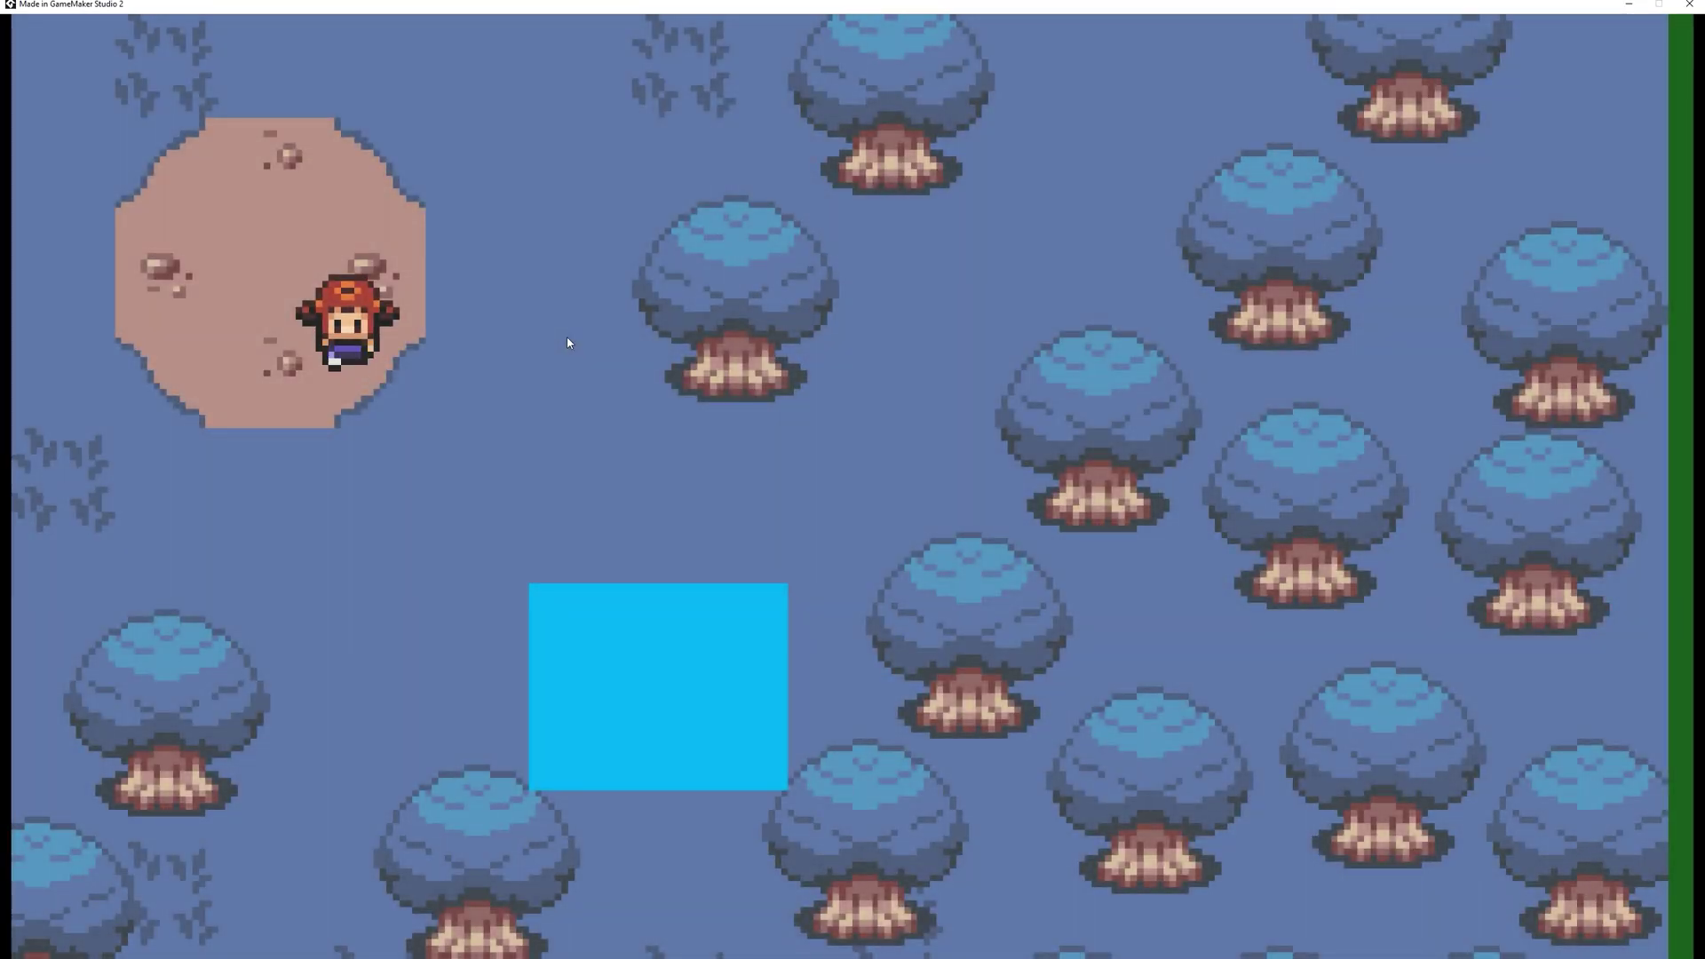
key(Down)
key(Right)
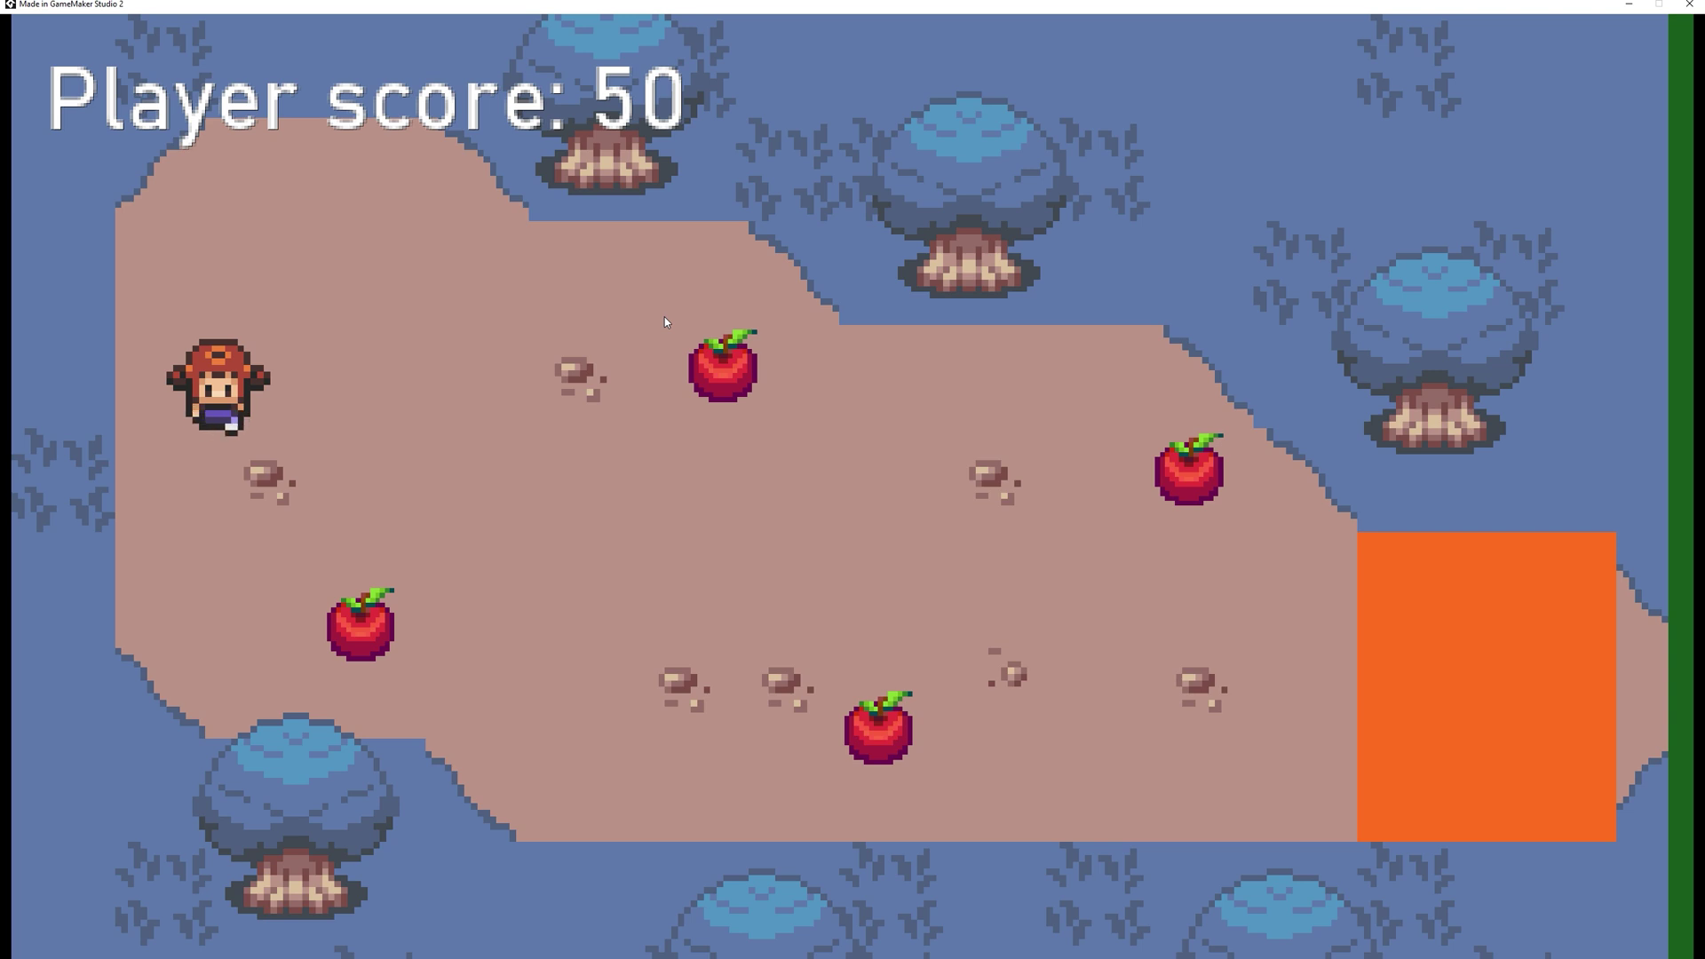
key(Down)
key(Right)
key(Up)
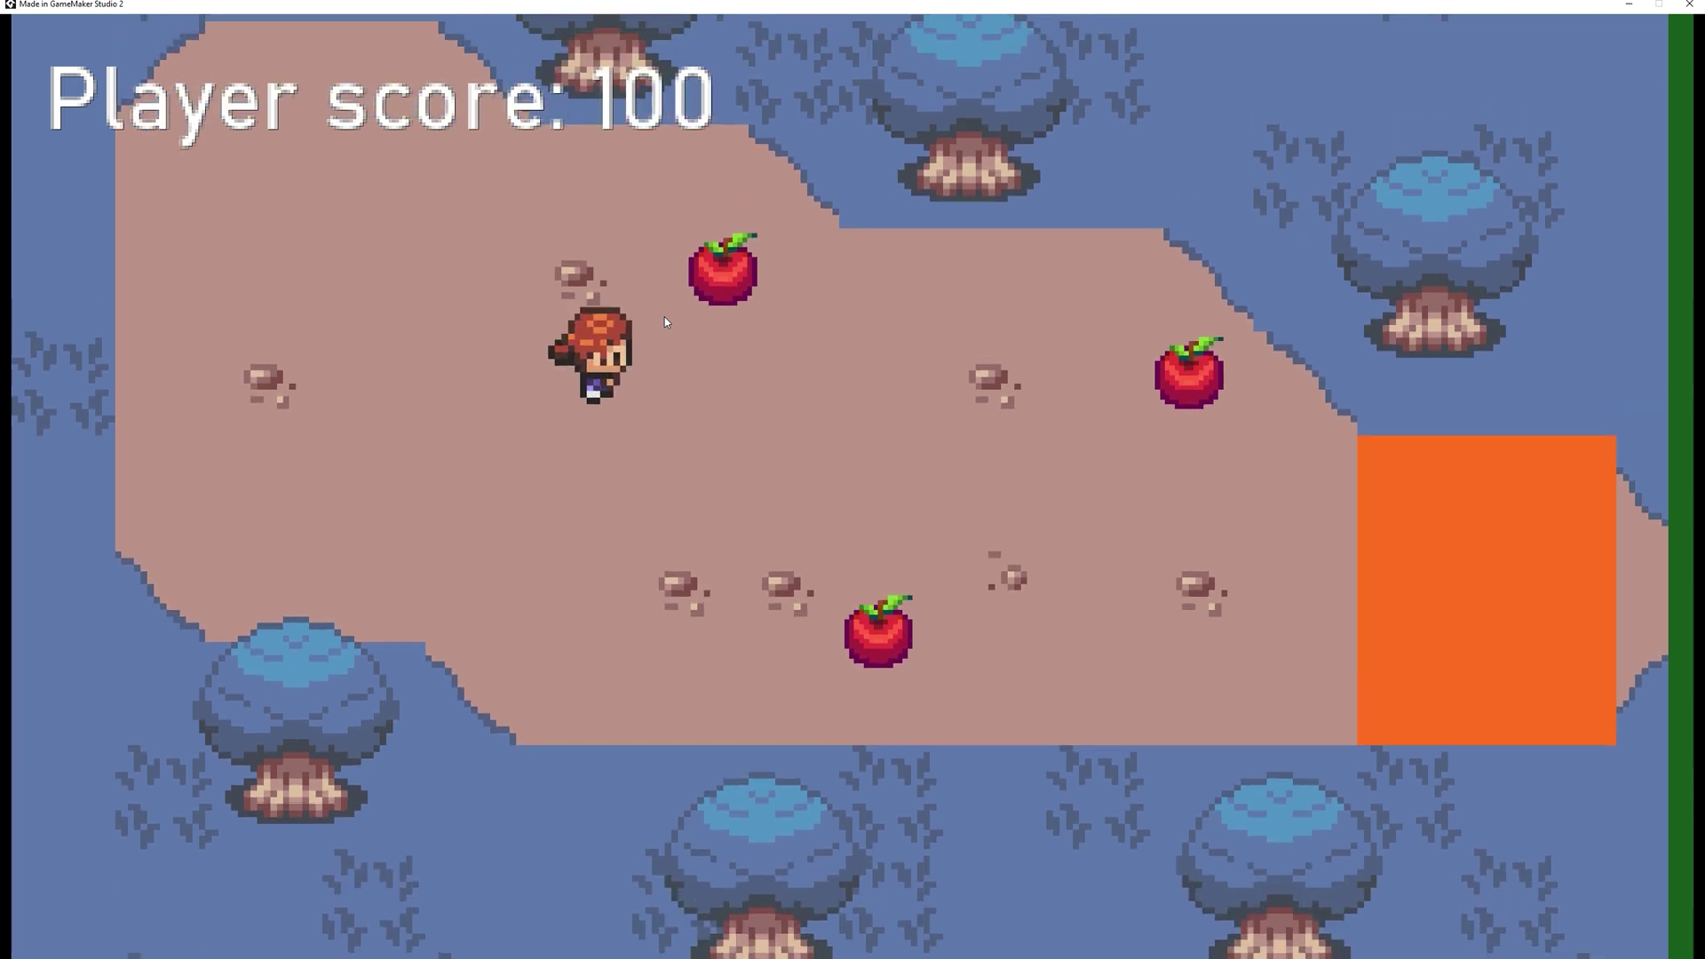
key(Down)
key(Right)
key(Up)
key(Left)
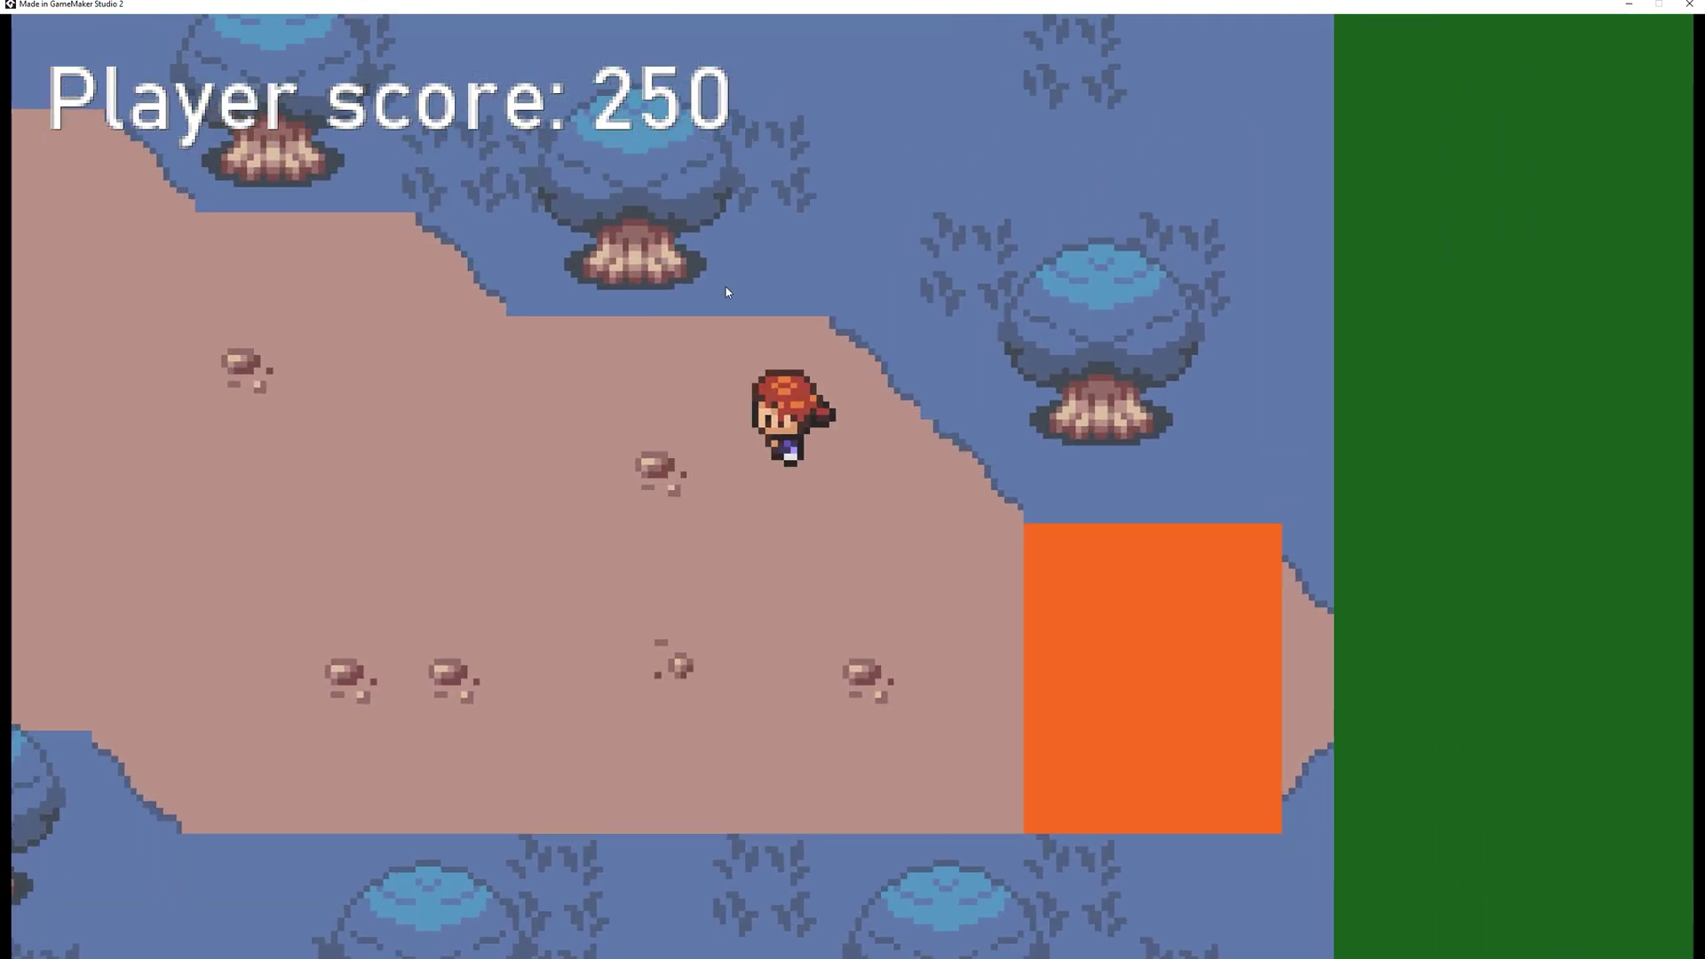
- Close the game, drop an O_Controller instance into room_Next, and rerun with F5
key(alt+F4)
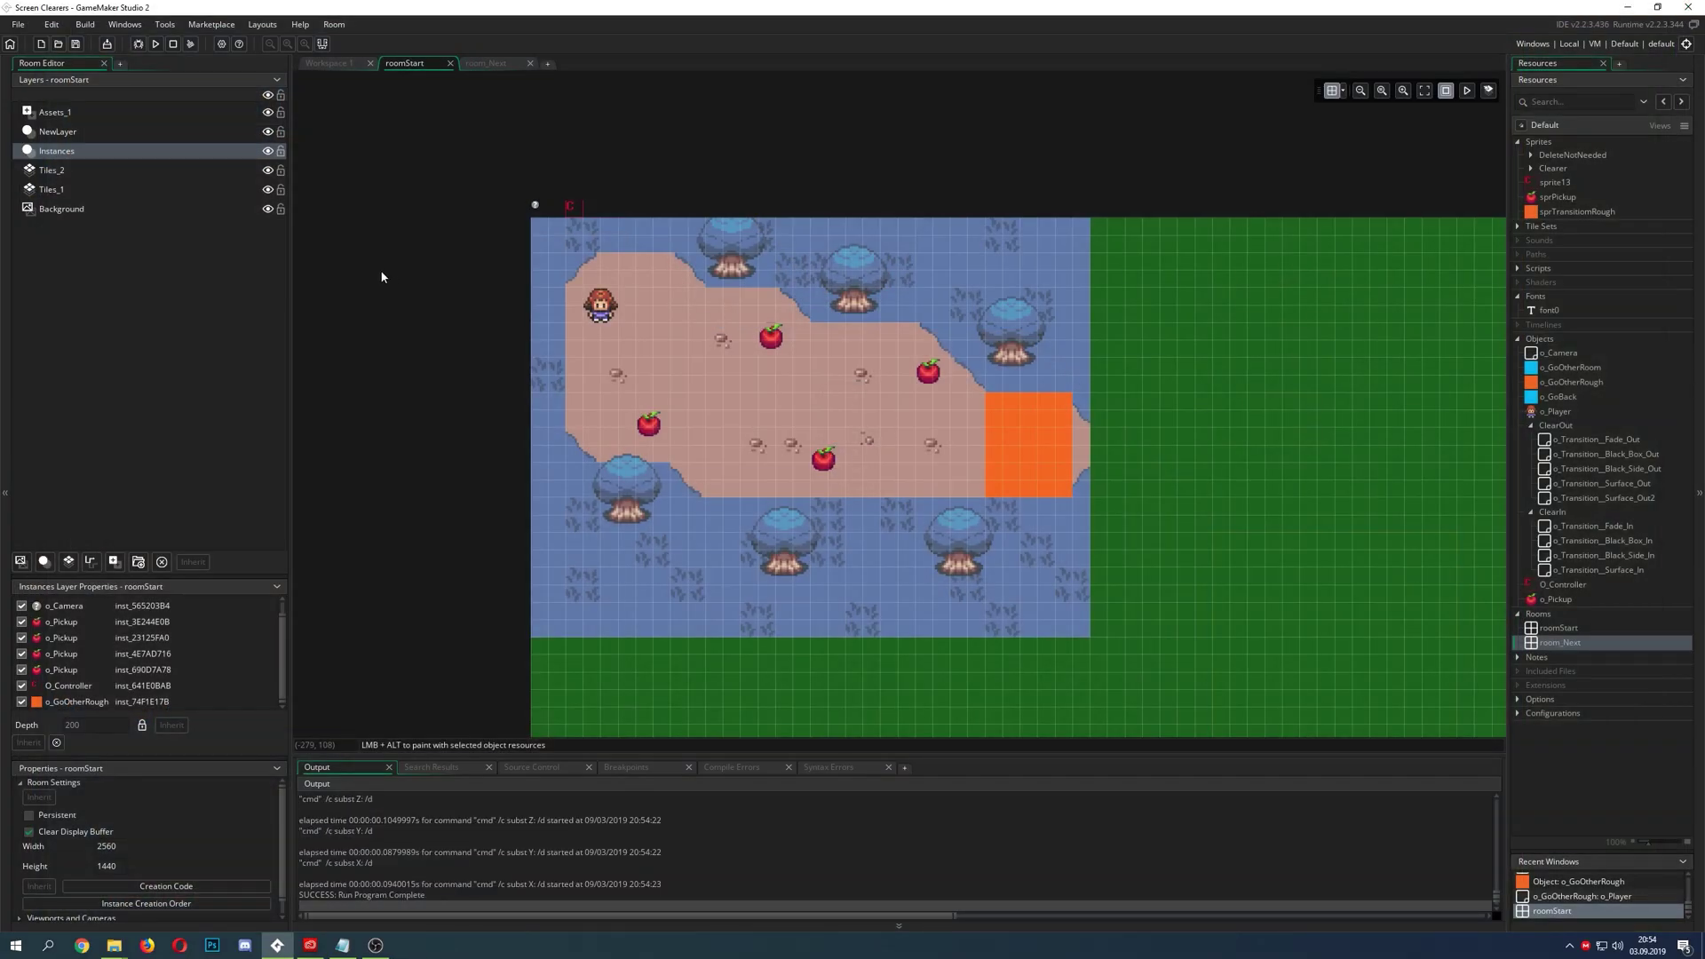
click(495, 62)
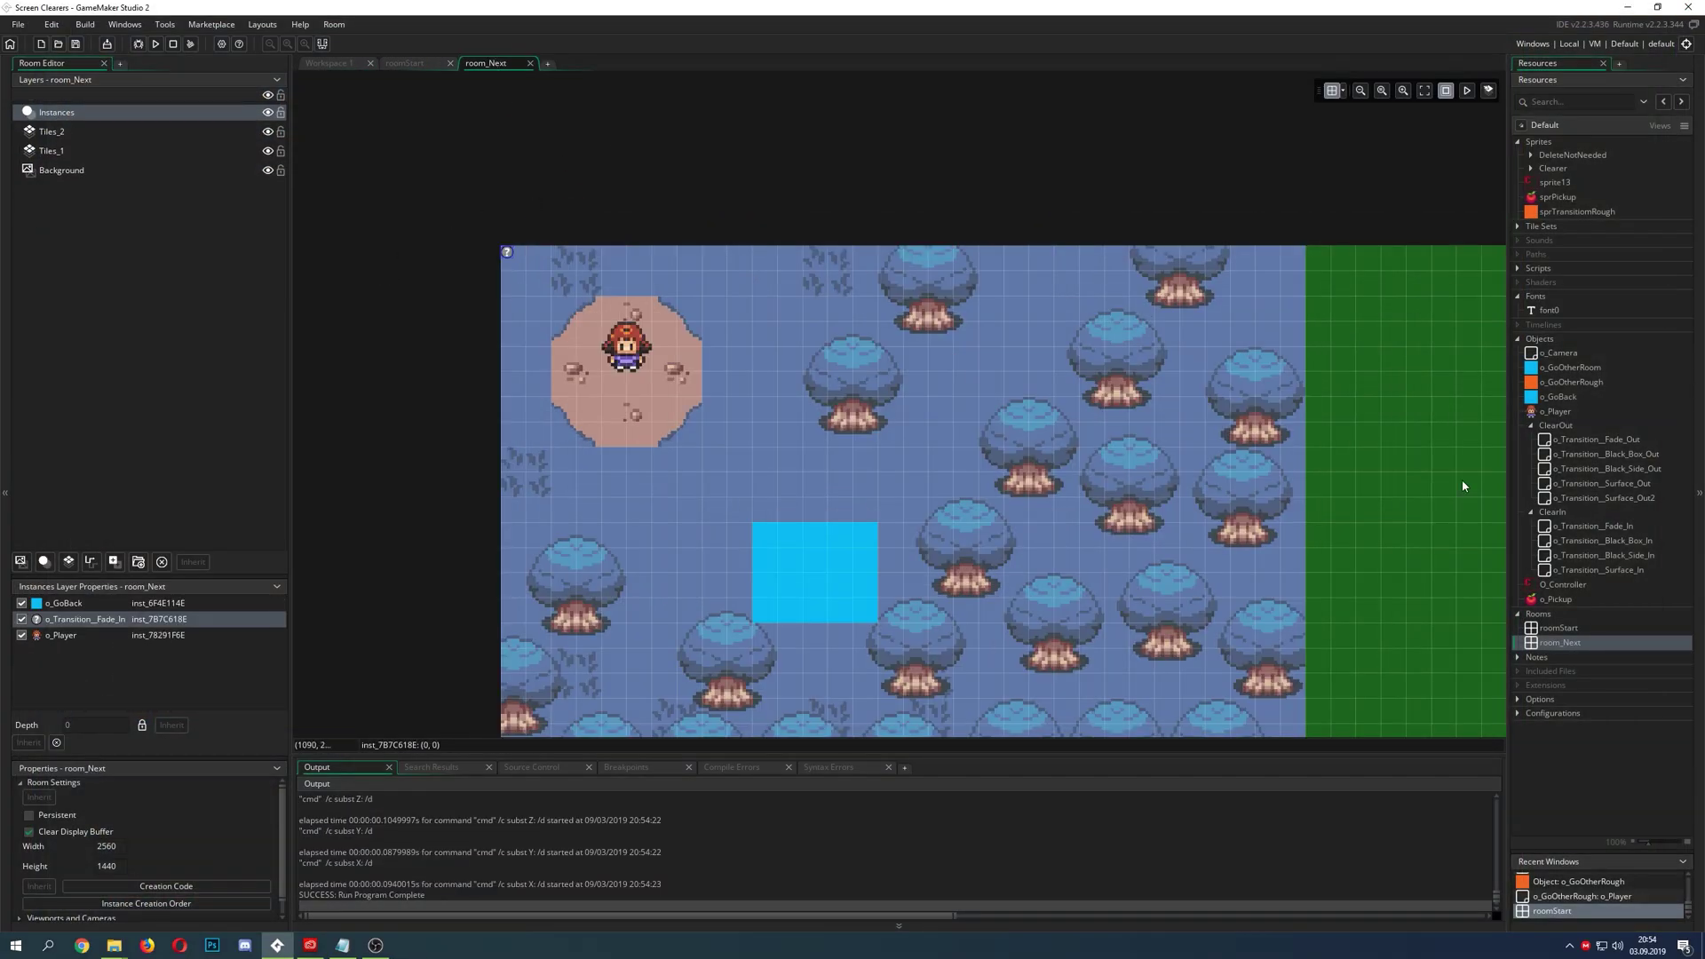
drag(1563, 584, 543, 231)
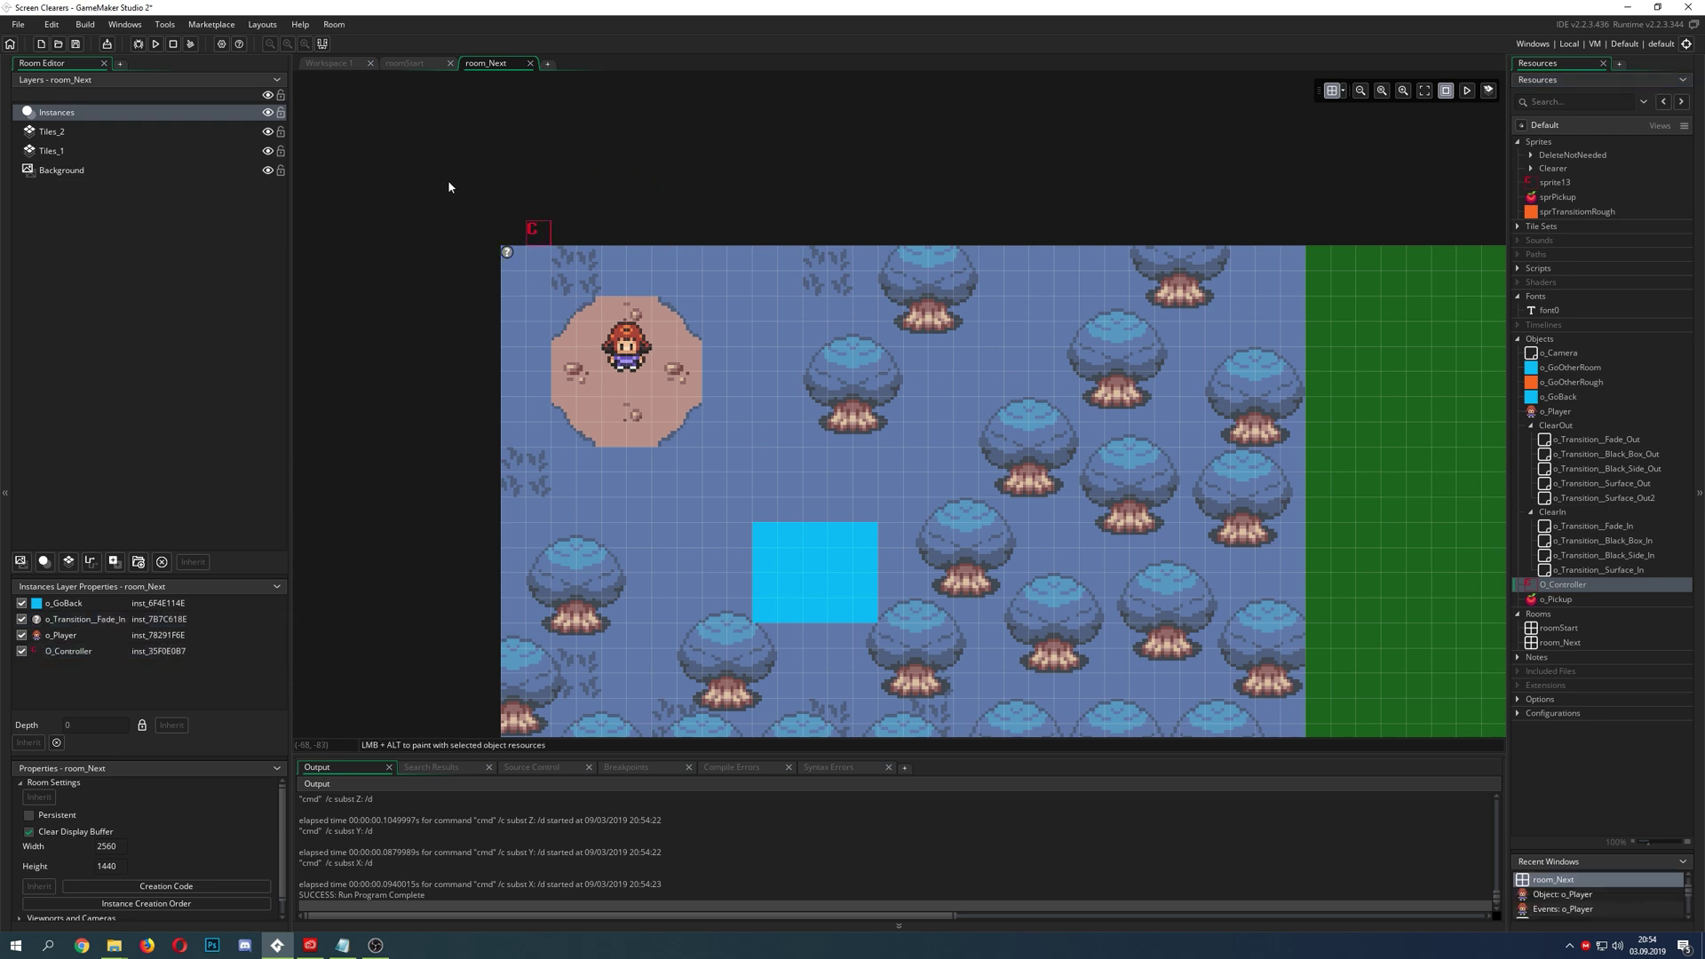
key(F5)
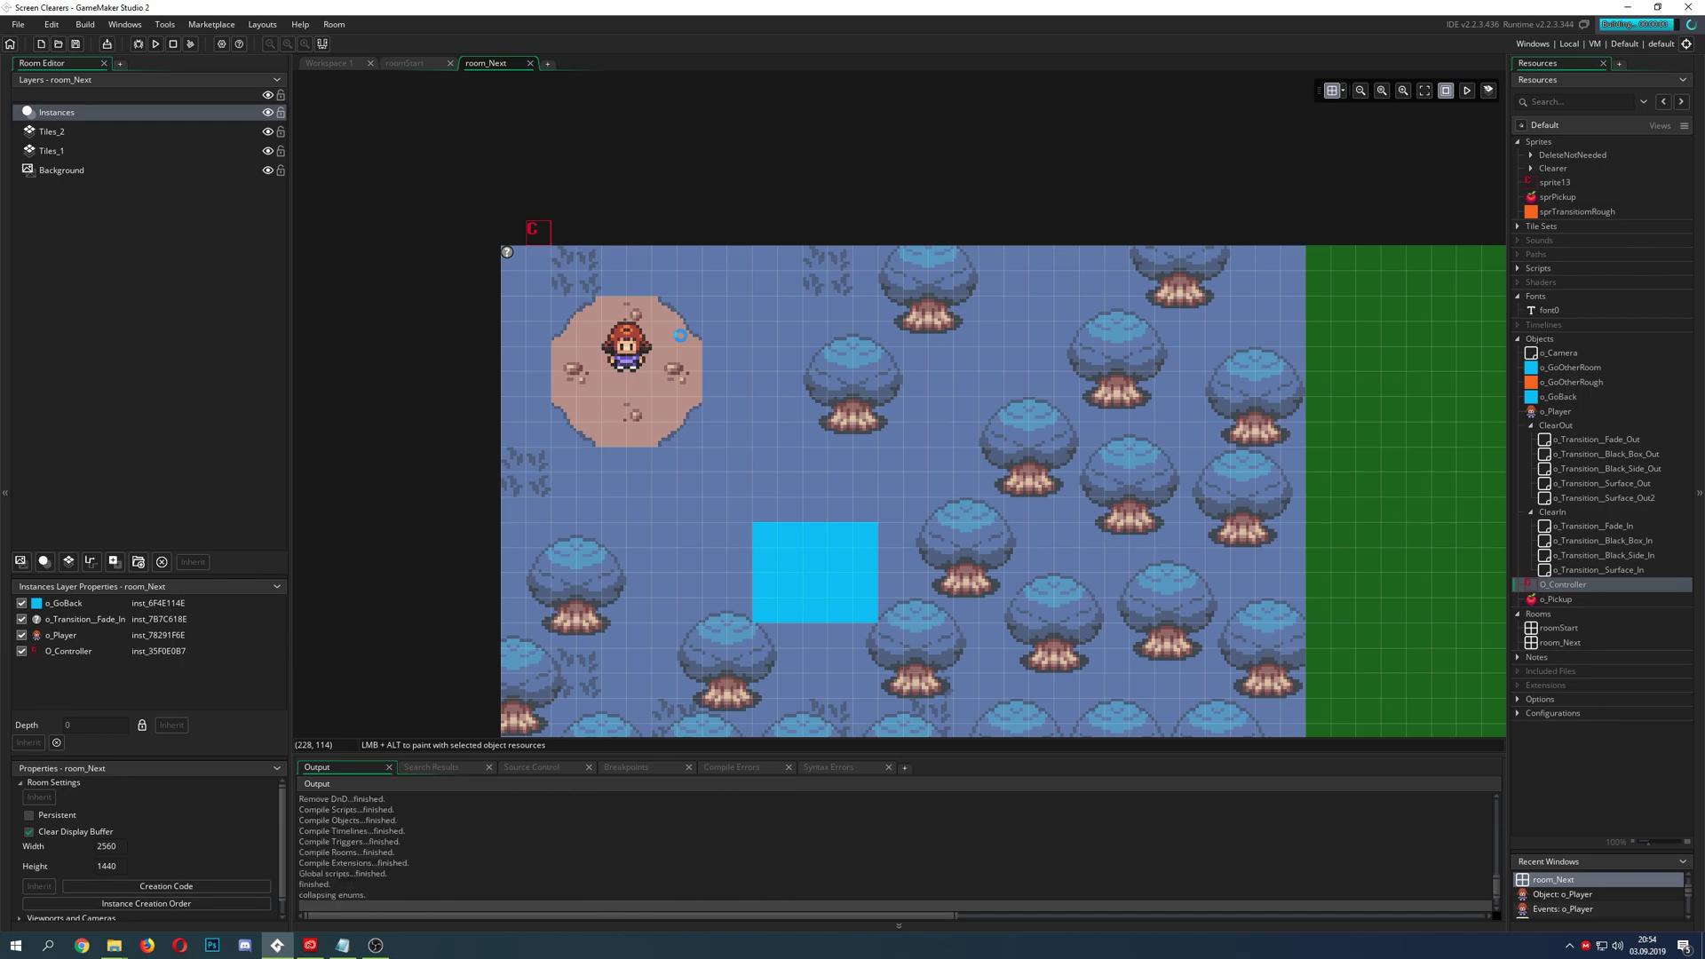
key(Right)
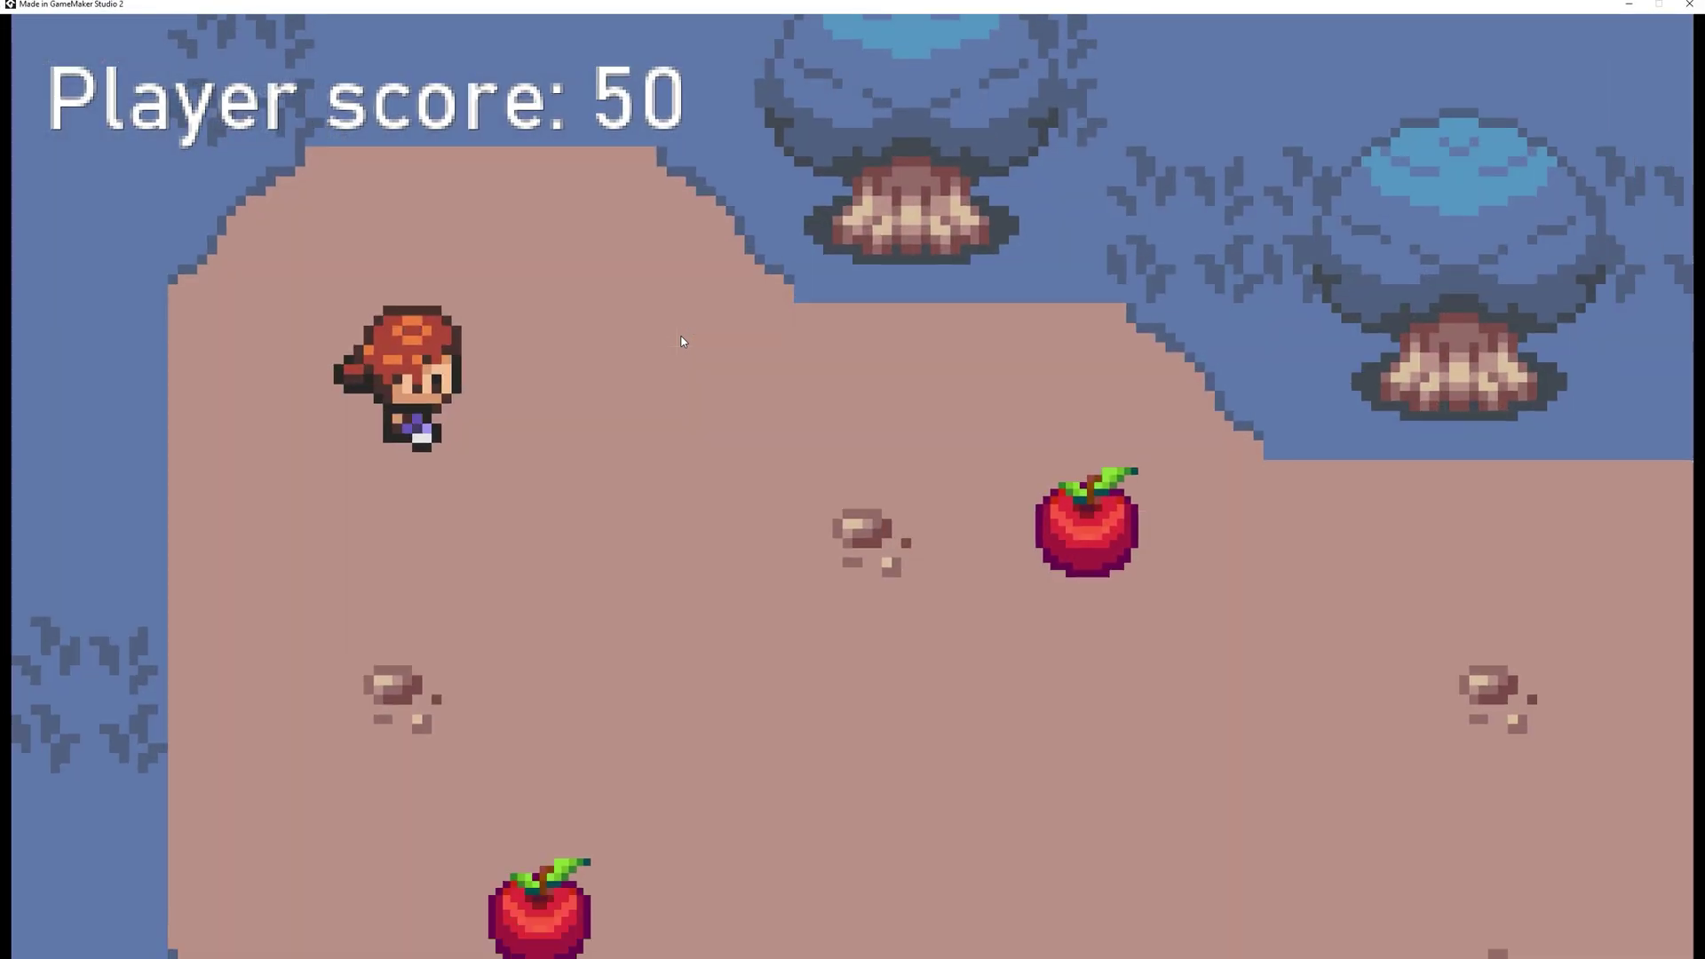
key(Up)
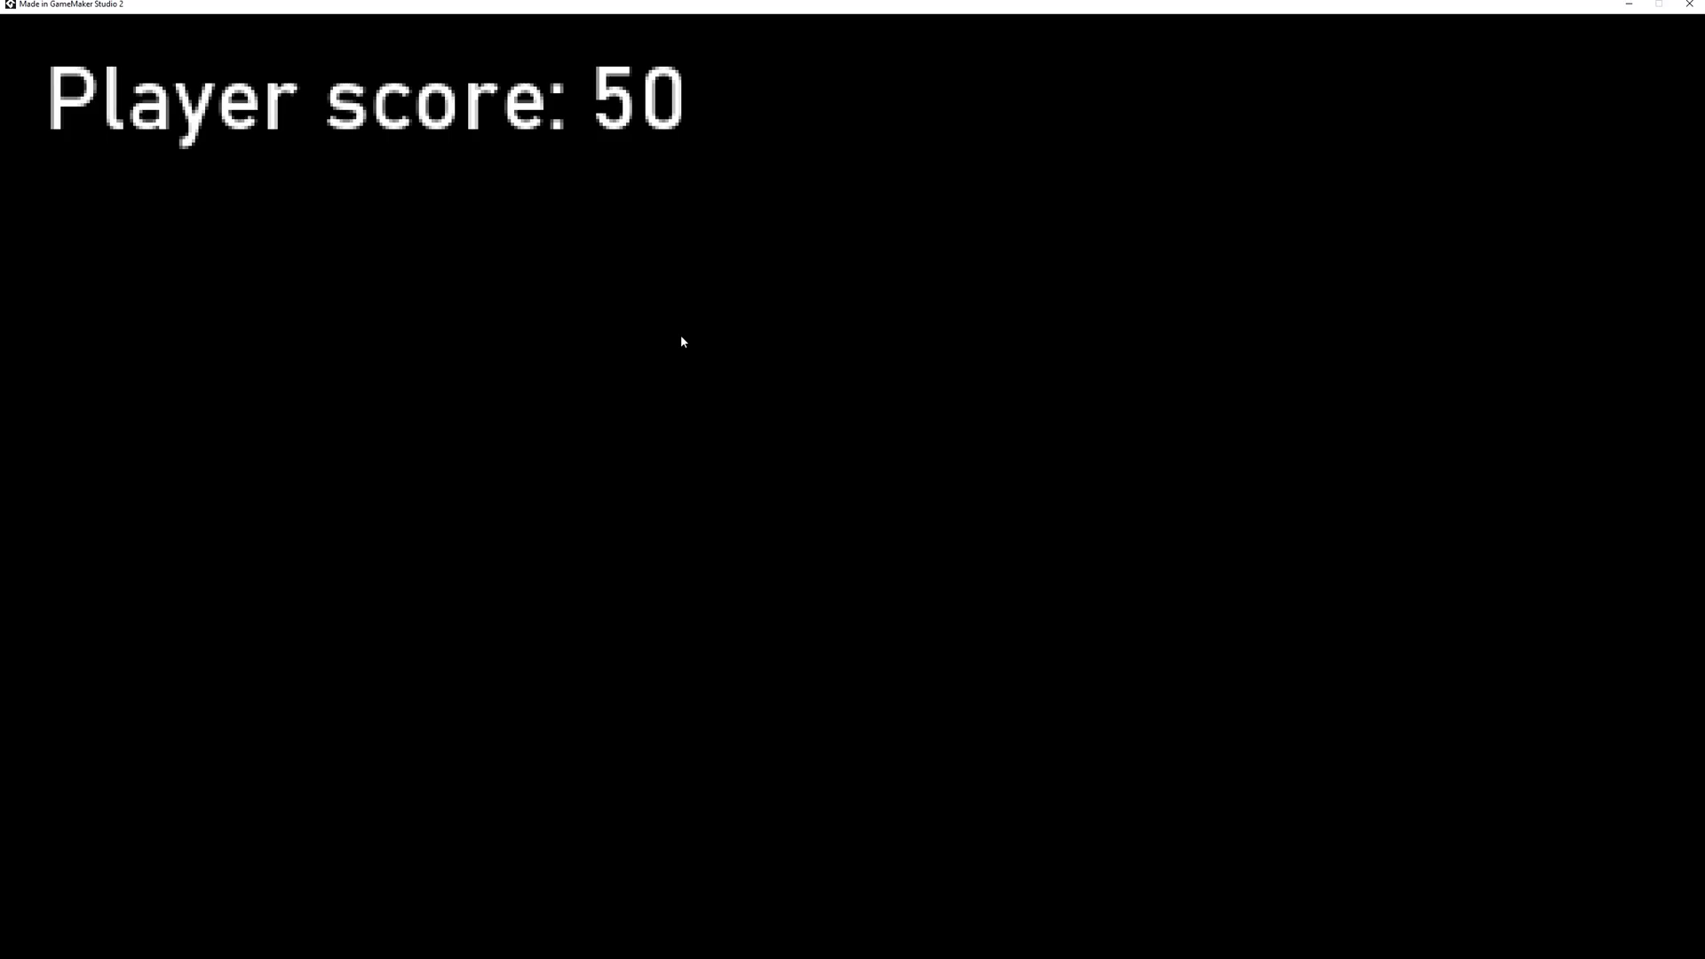
key(Down)
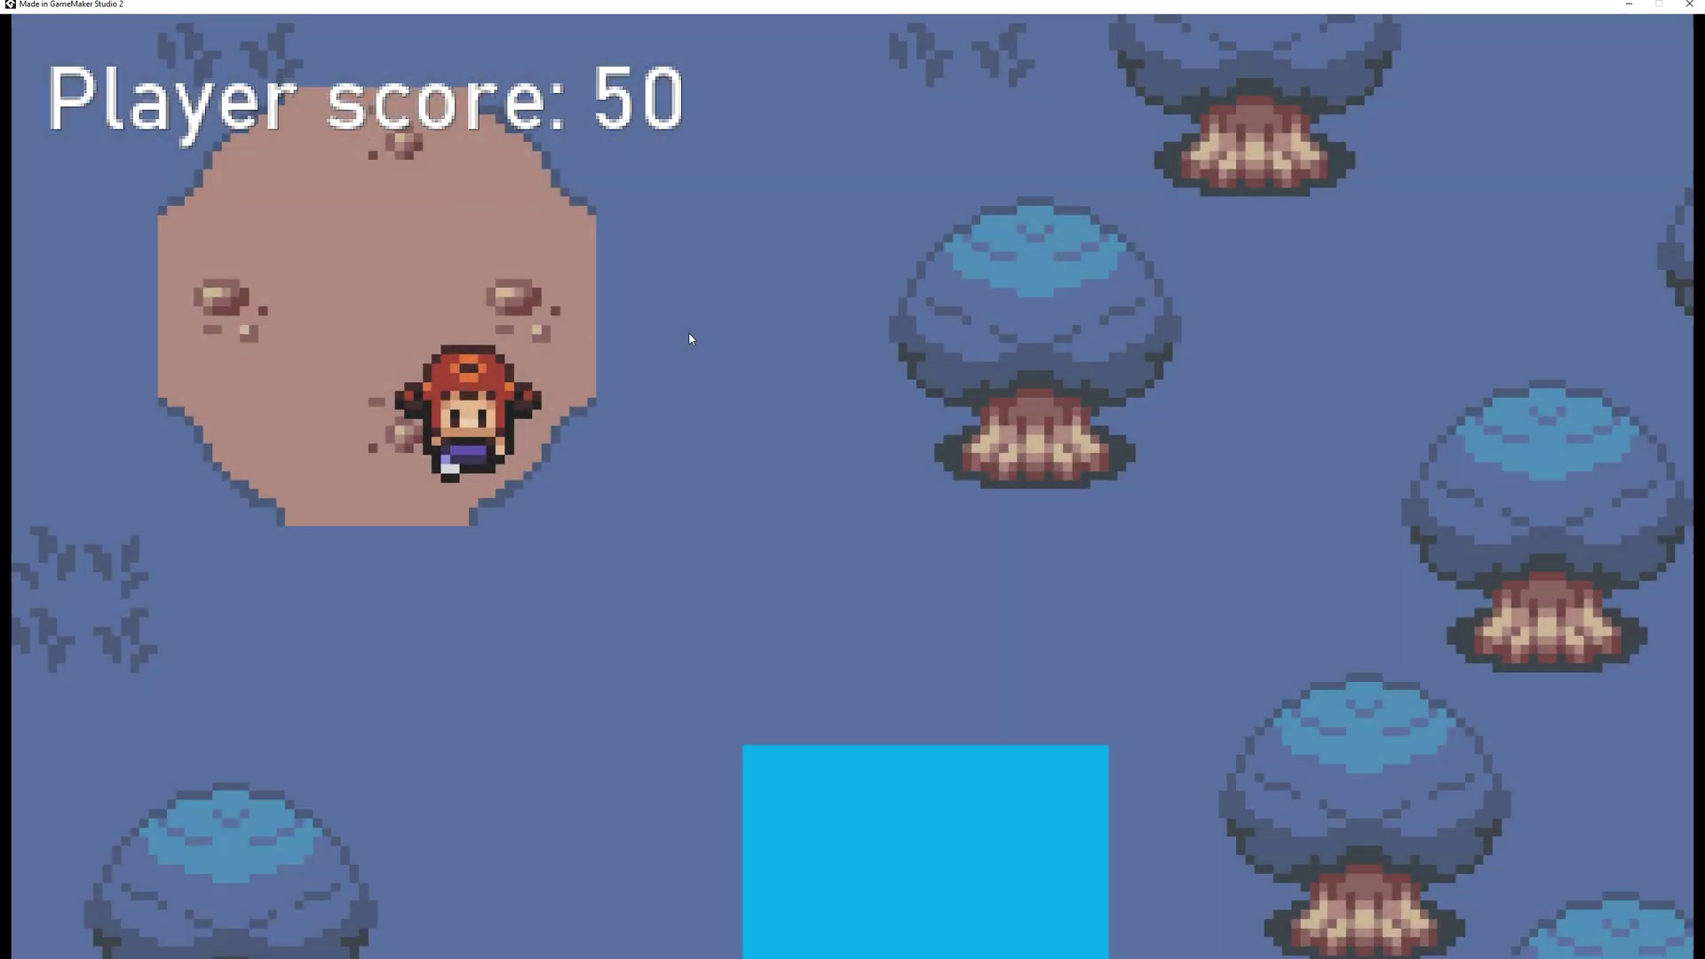
- Close the game and inspect the O_Controller instance placed in room_Next
click(1689, 4)
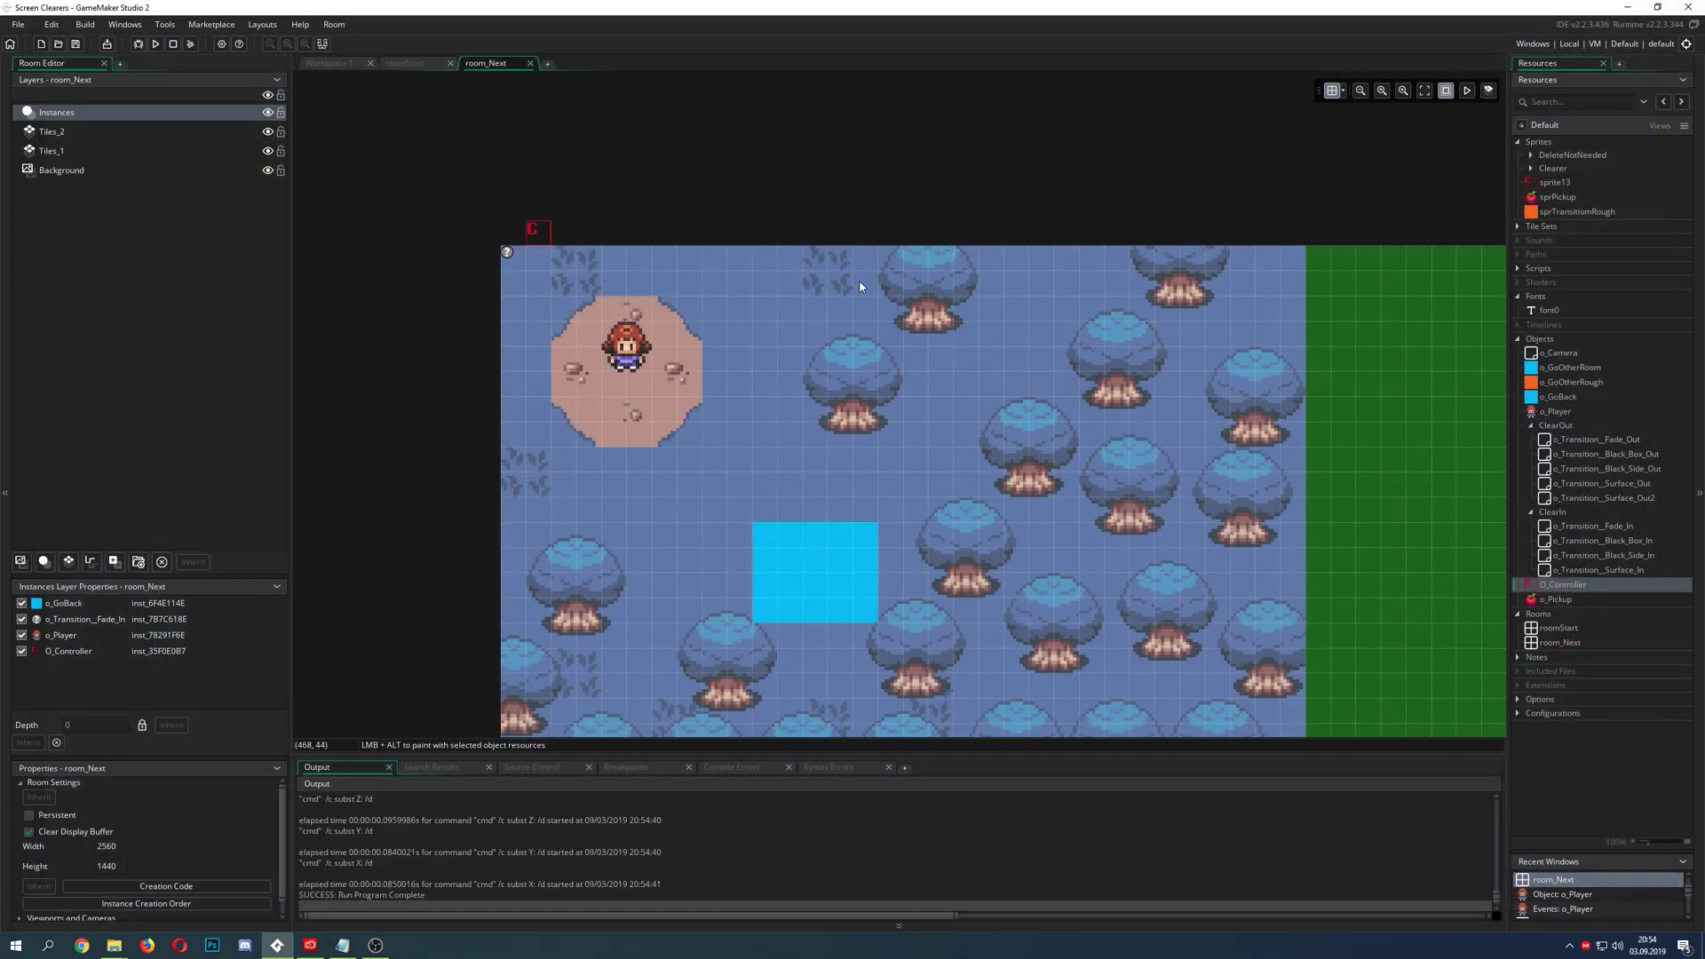
click(531, 230)
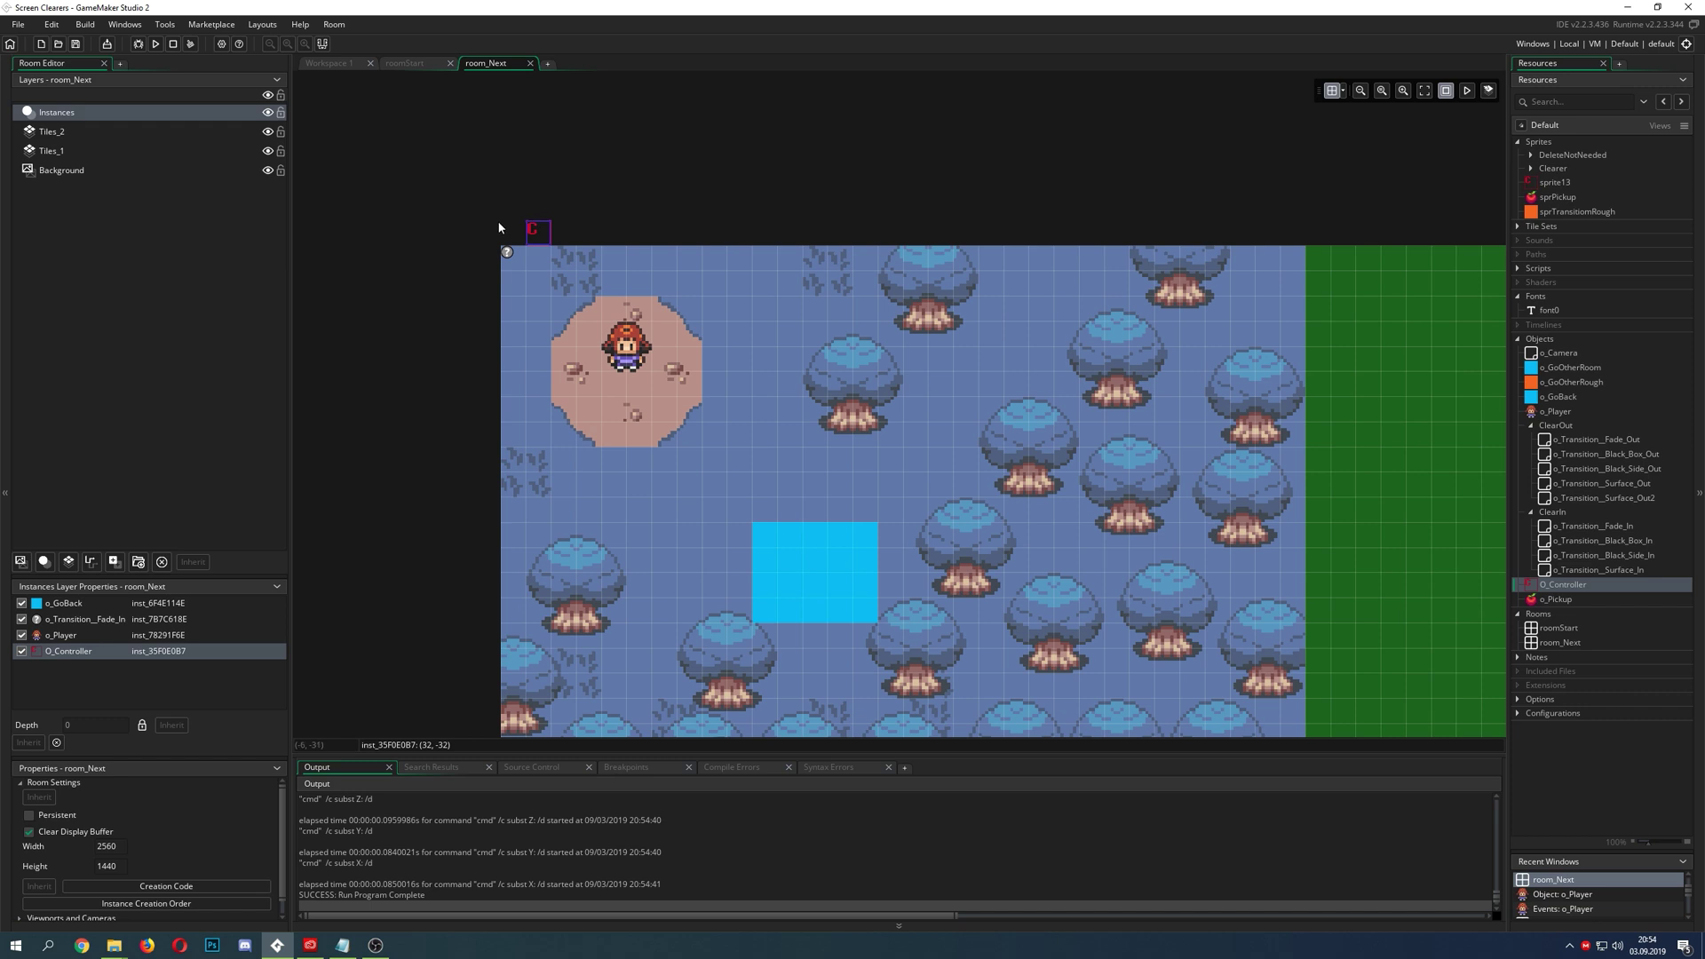
scroll(524, 227, down, 3)
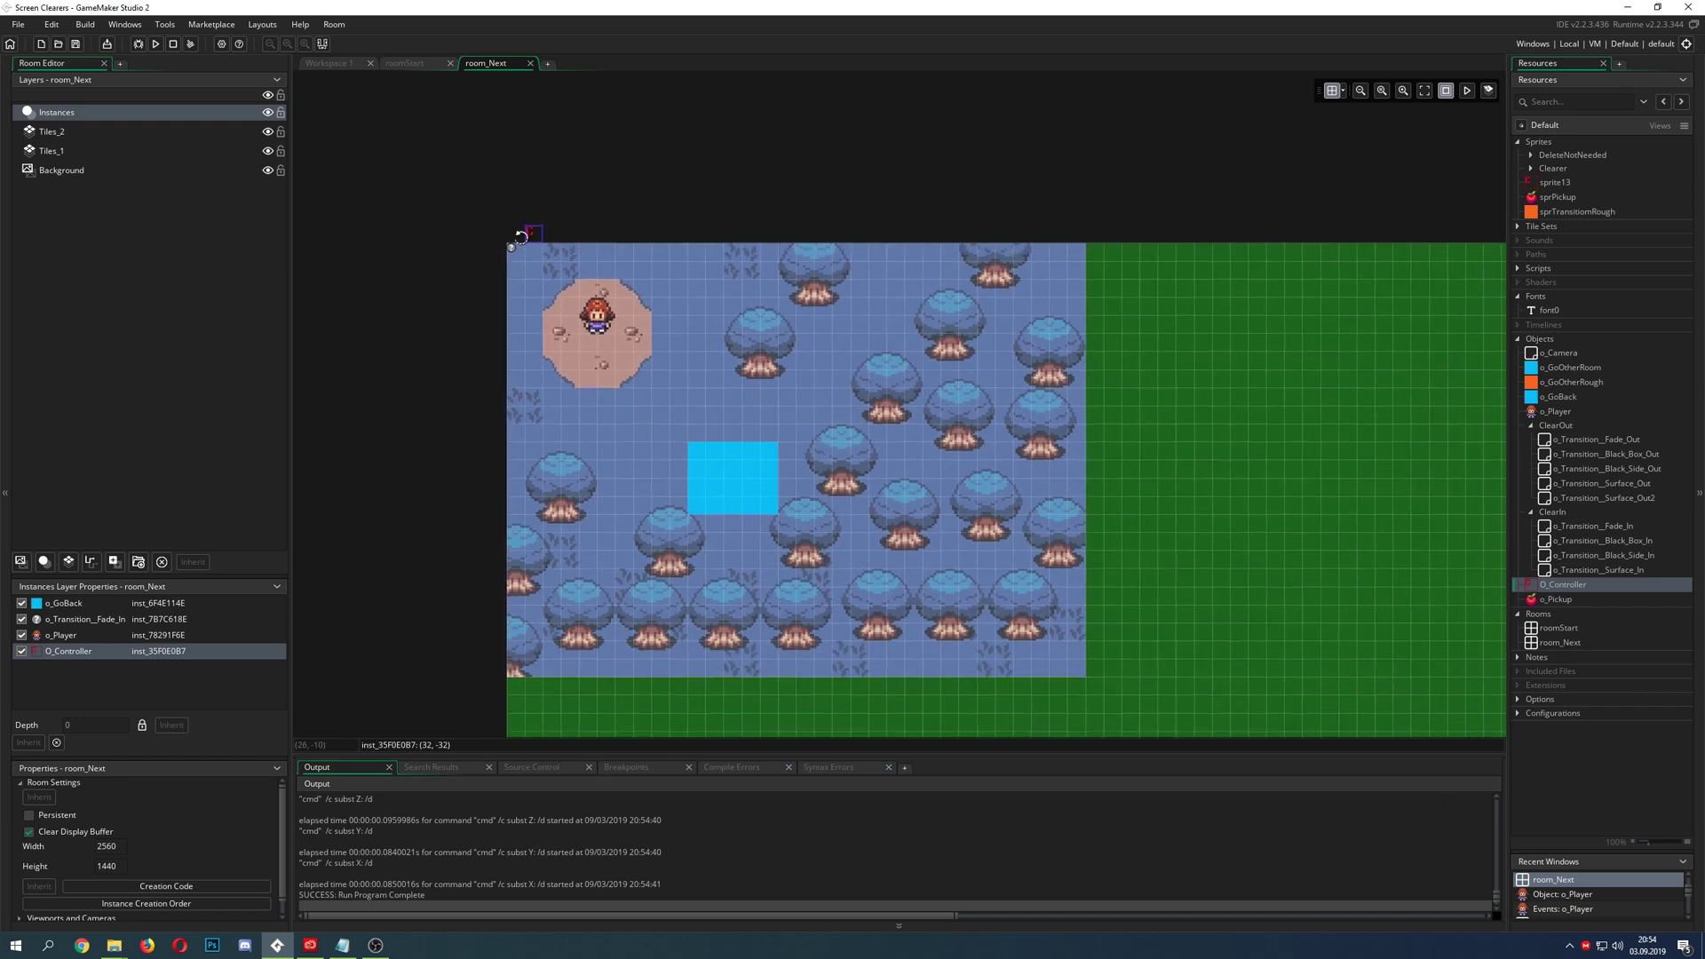
scroll(601, 270, up, 1)
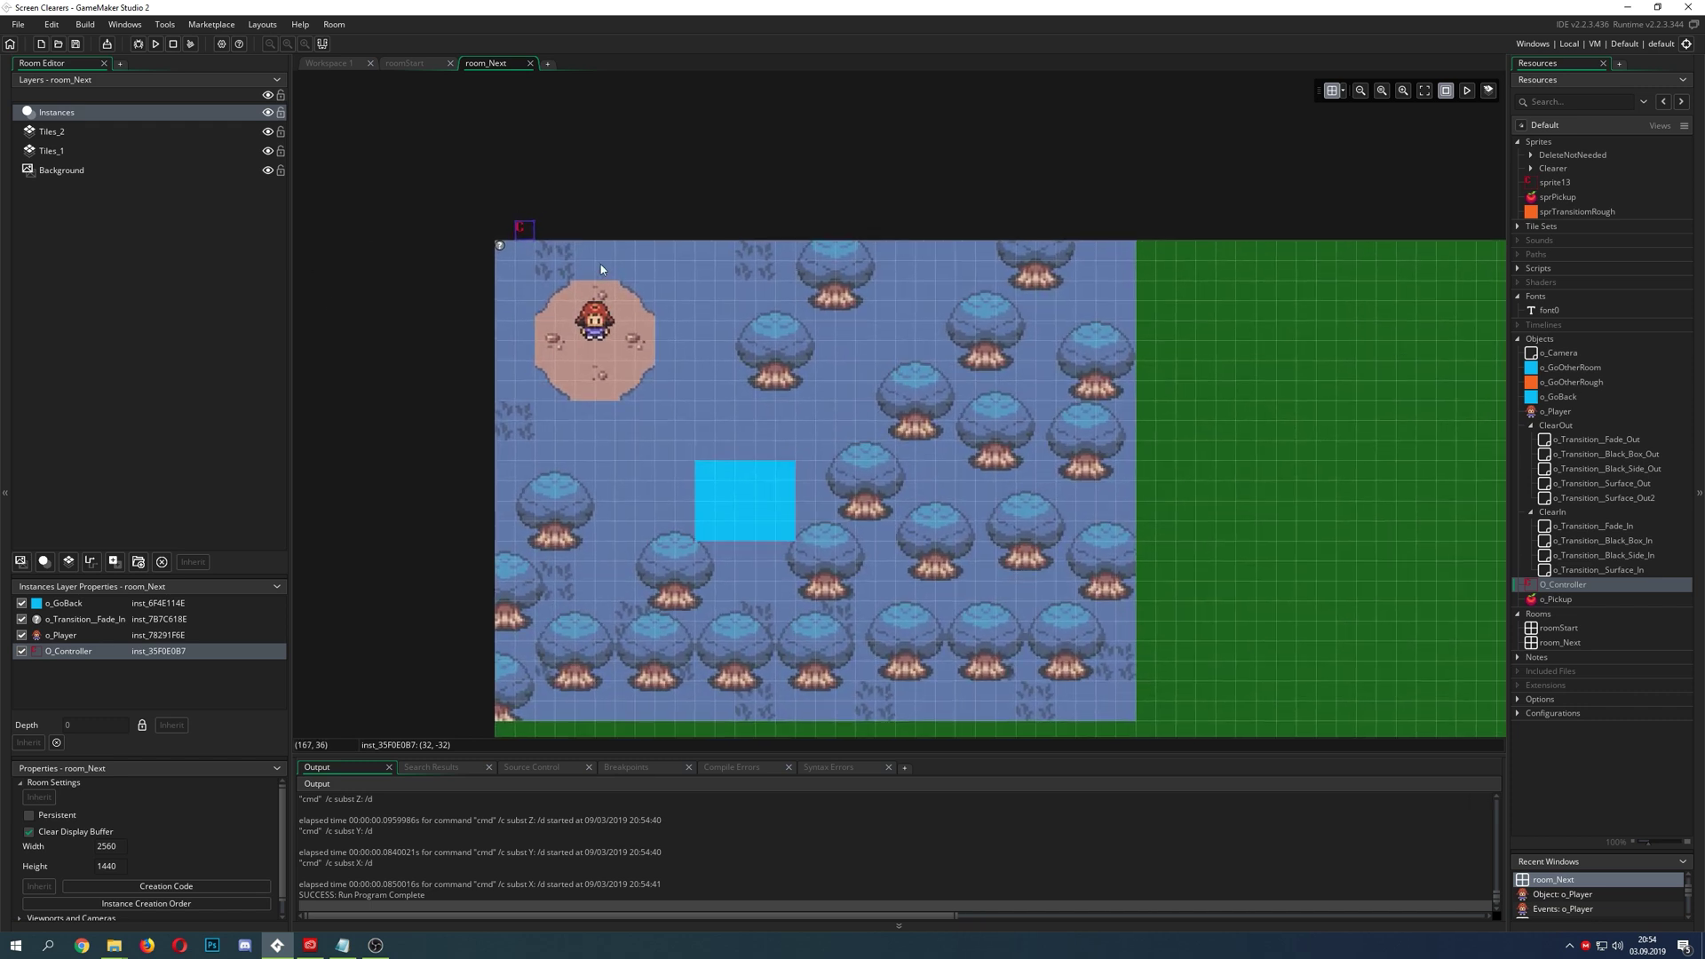
click(633, 152)
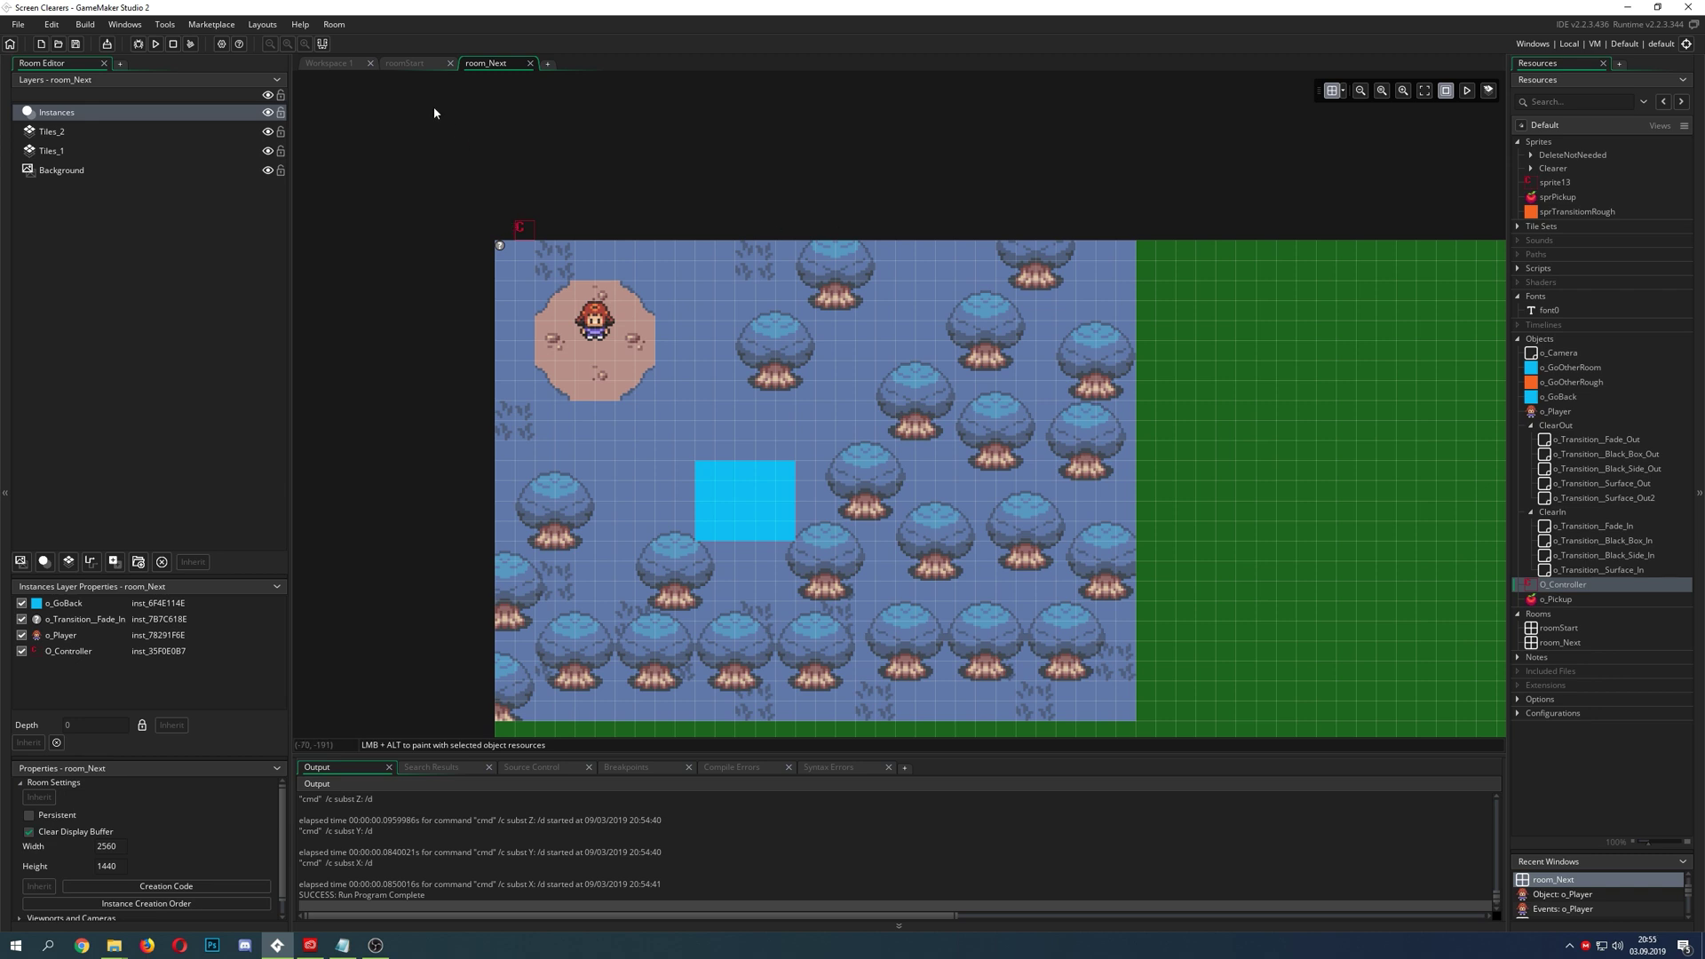
- Switch to roomStart, zoom in, and select its O_Controller instance
click(411, 63)
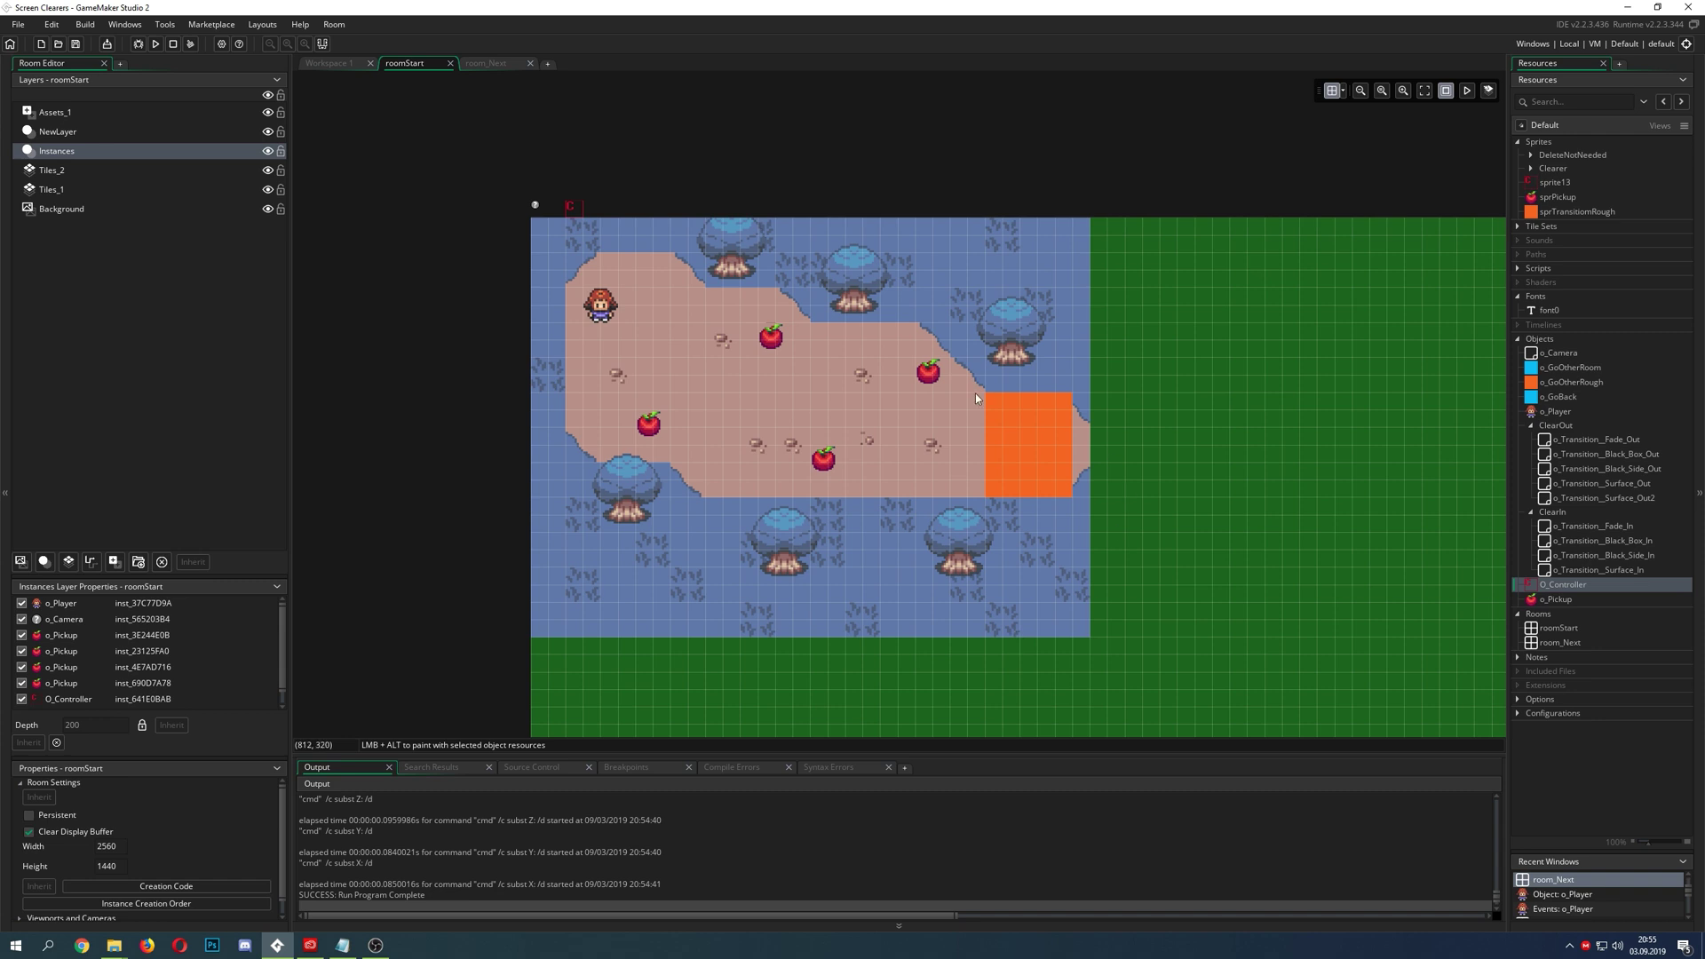
ctrl+scroll(975, 398, up, 3)
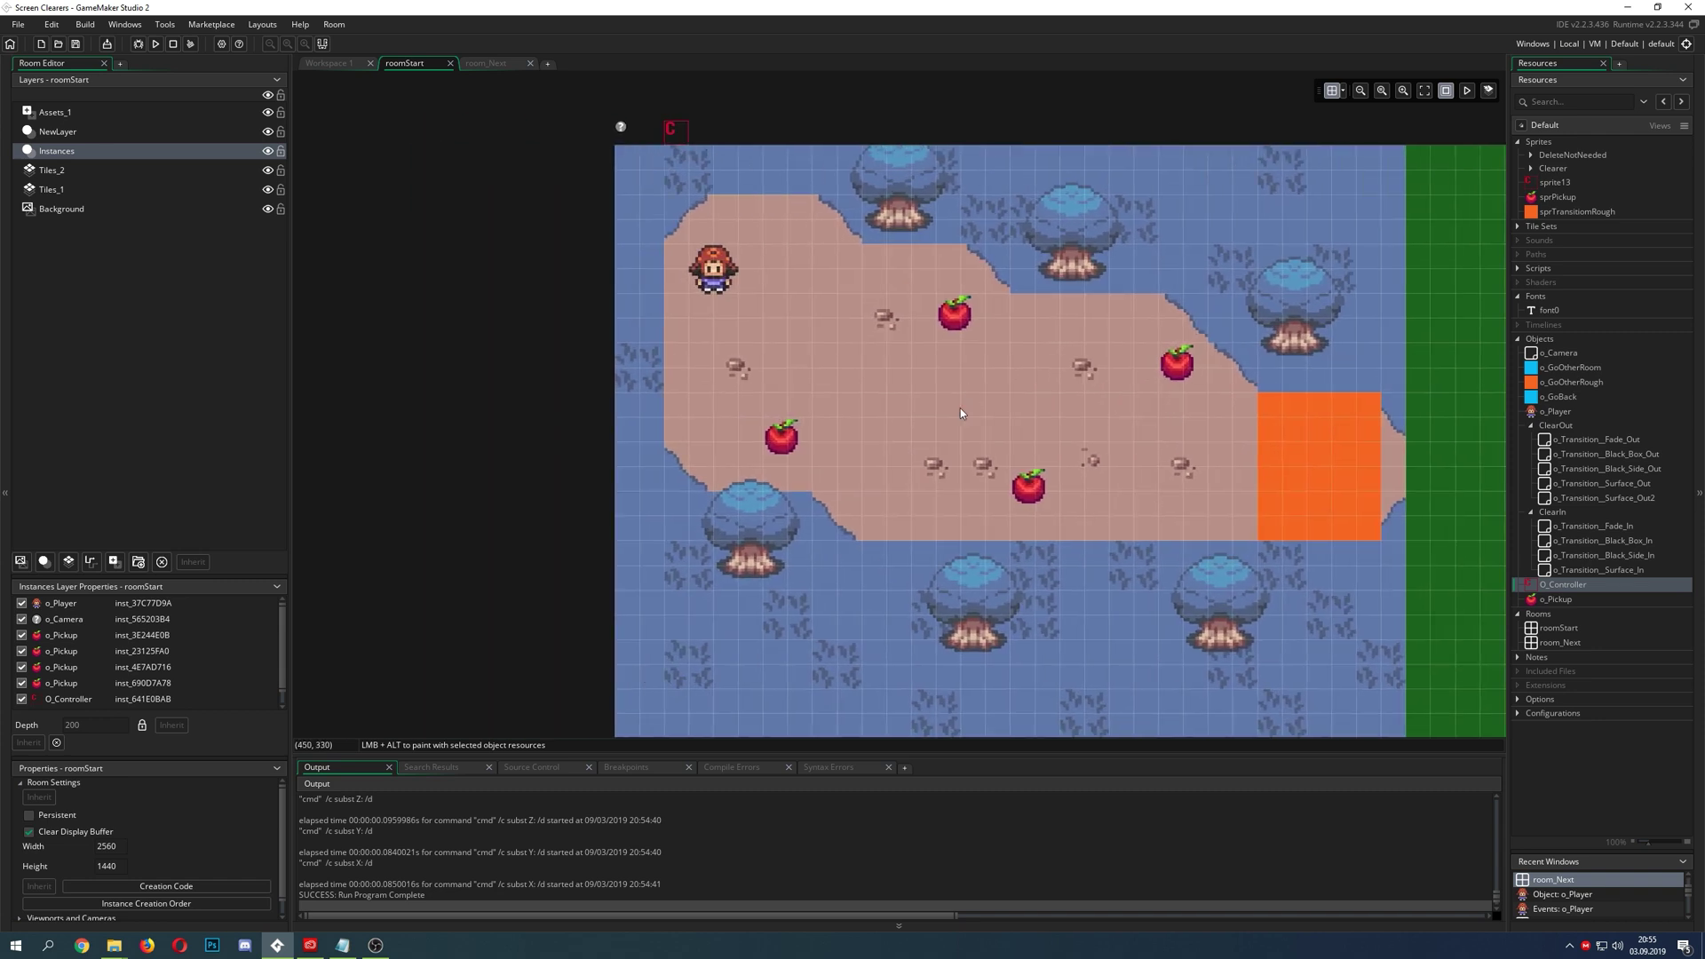
scroll(961, 407, up, 2)
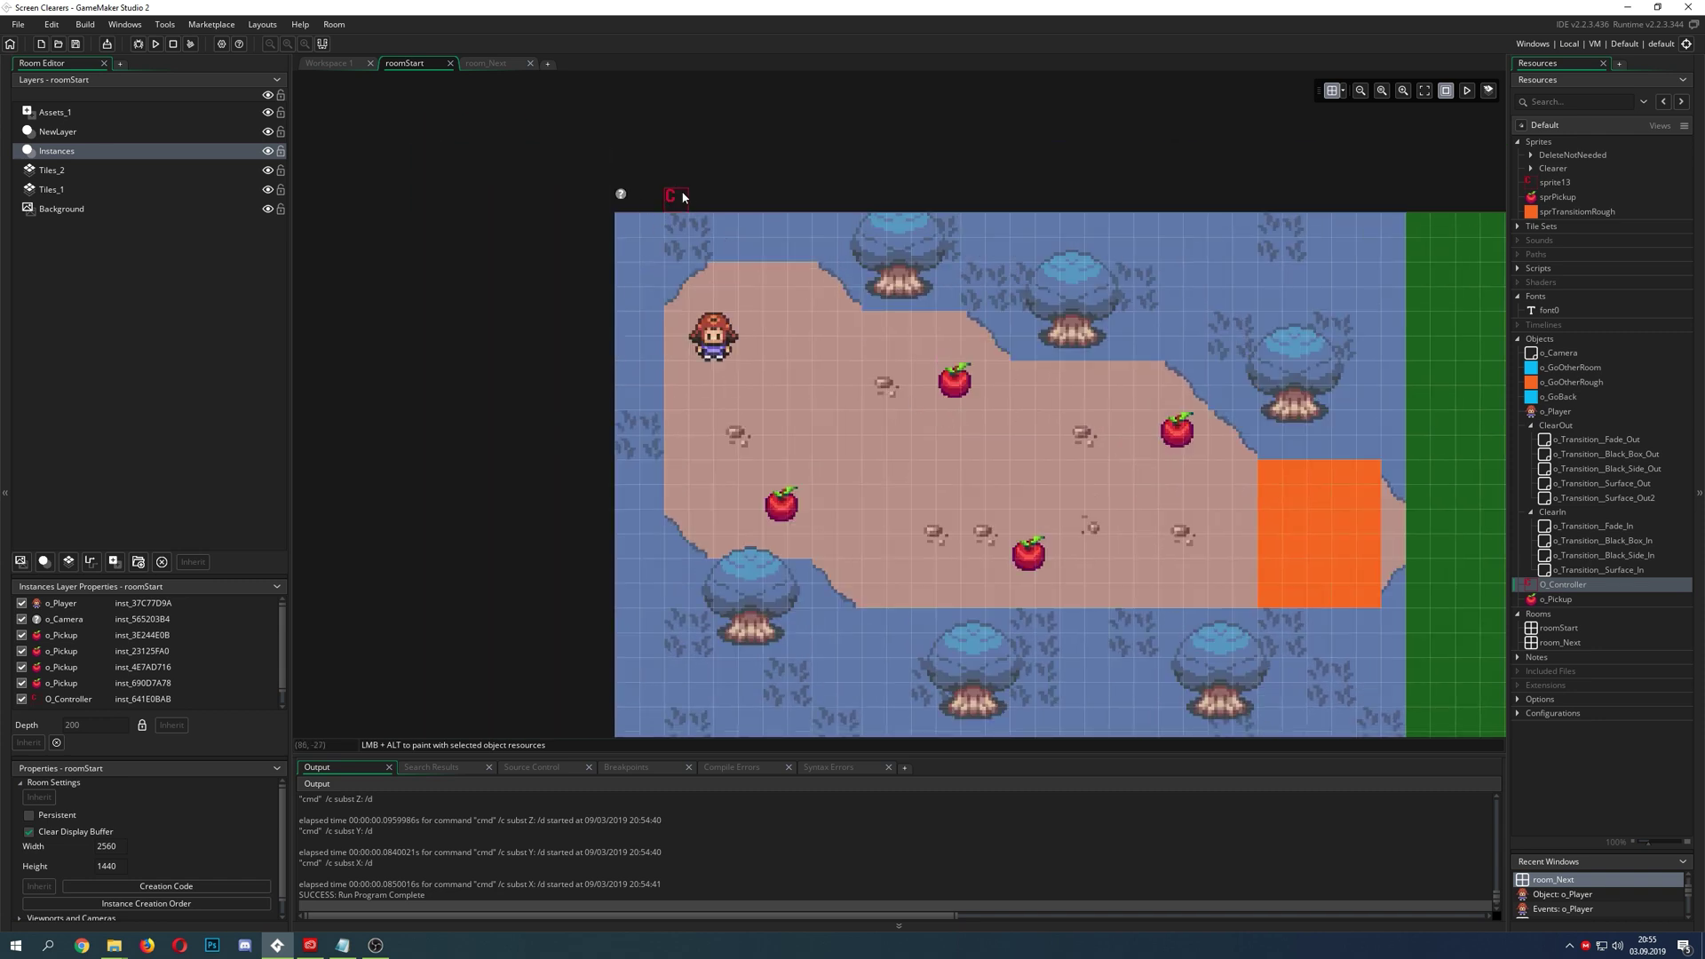
click(684, 196)
- Tick Persistent on the O_Controller object and go back to the roomStart editor
double_click(1563, 586)
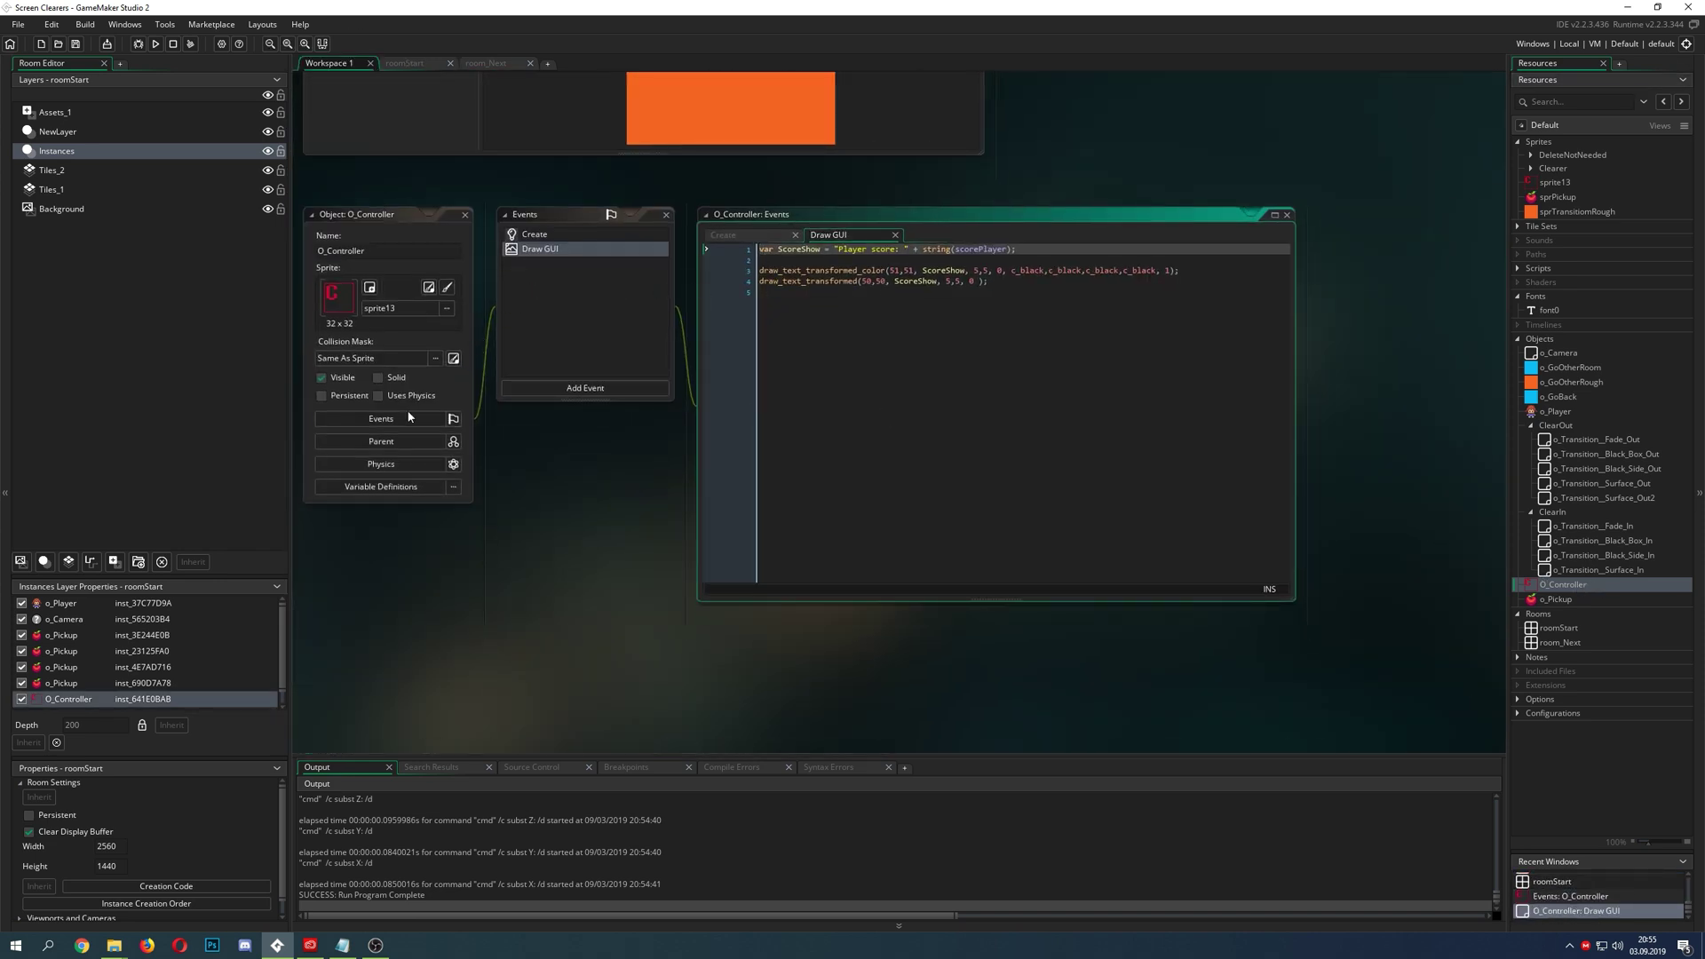
ctrl+scroll(363, 519, up, 3)
click(460, 320)
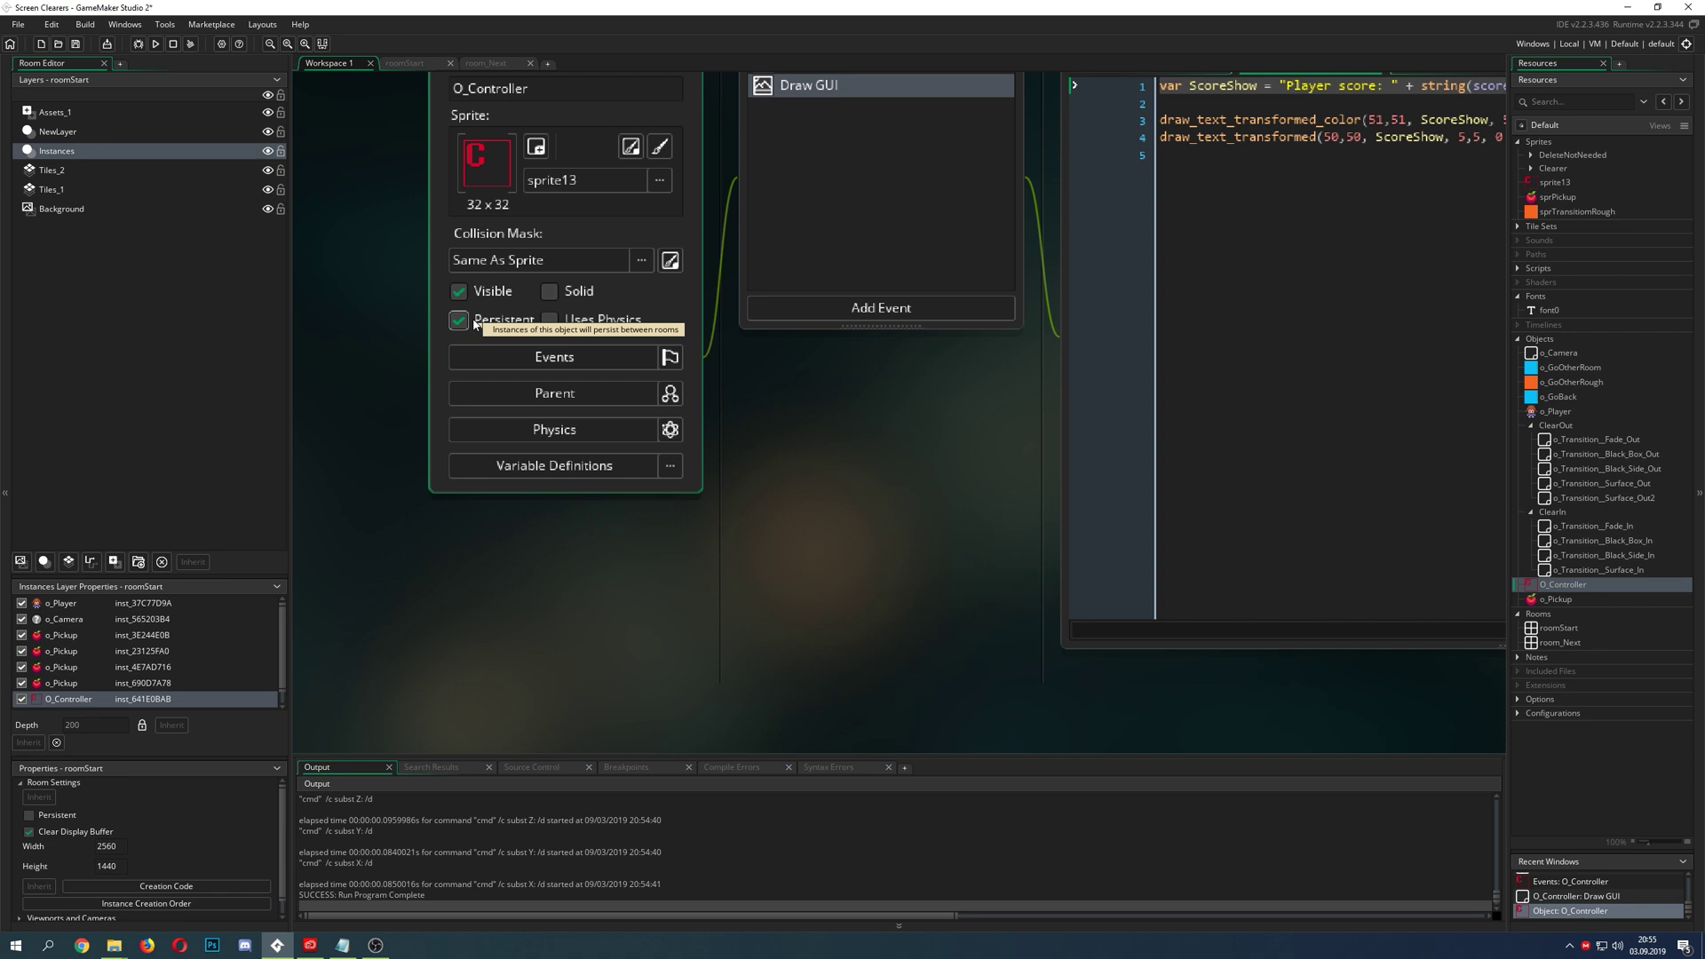
click(404, 63)
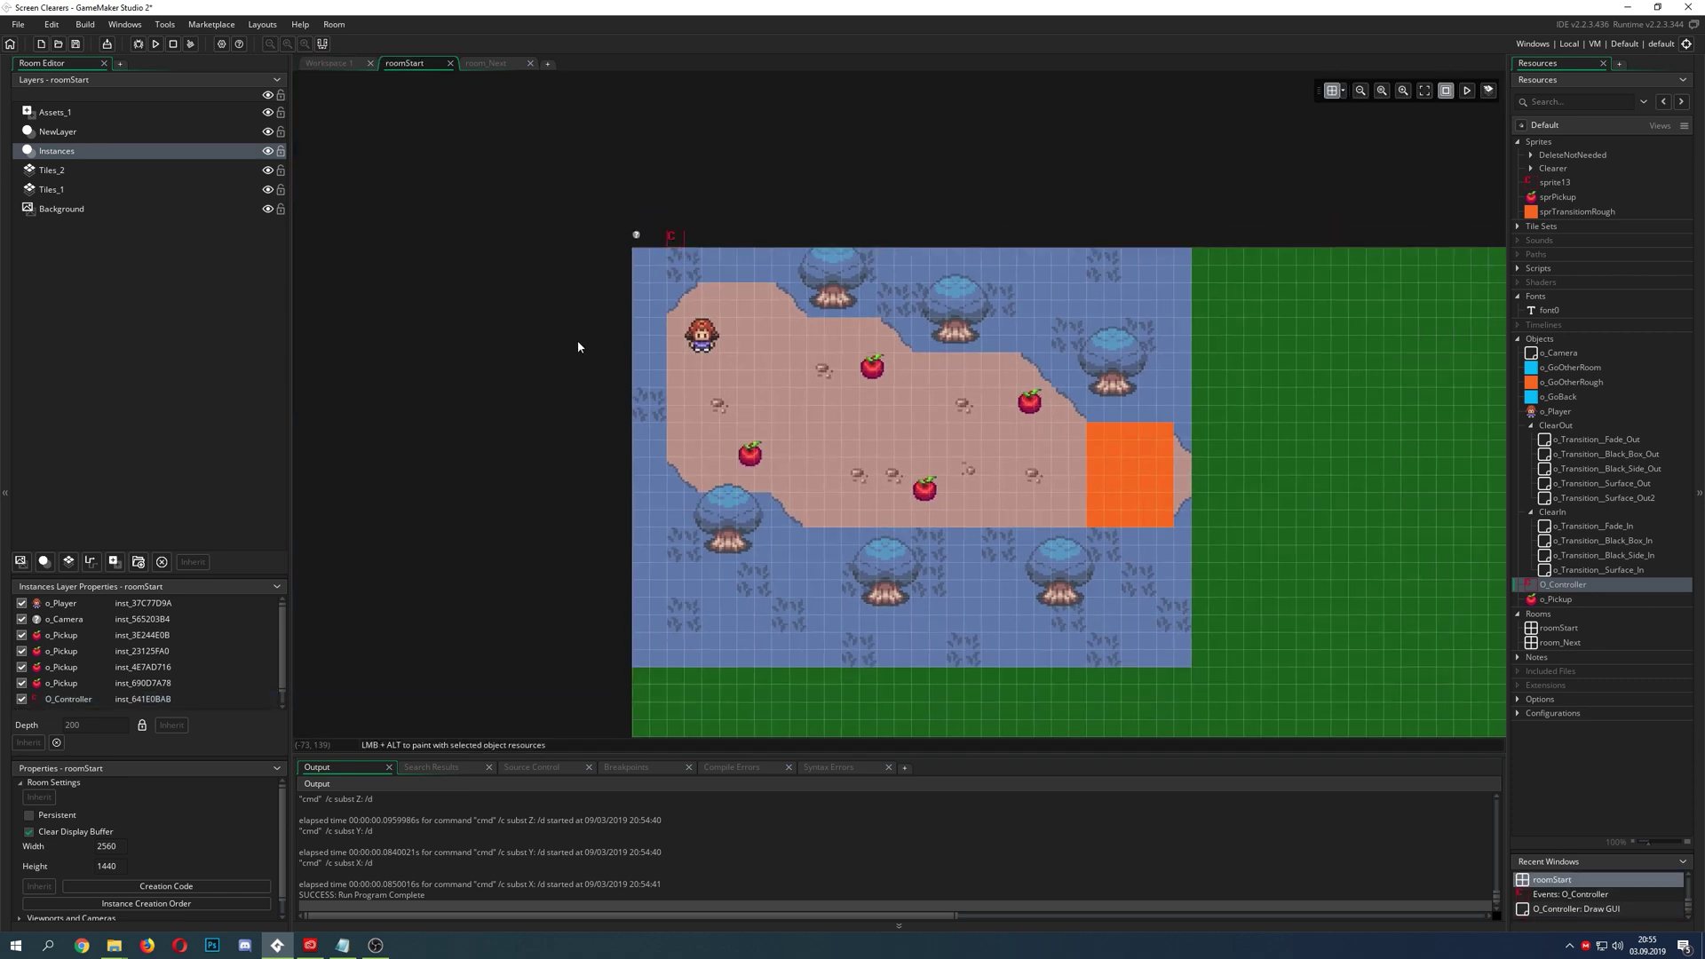
- Delete the O_Controller instance from room_Next, then return to roomStart and open o_Player
shift+scroll(577, 350, right, 2)
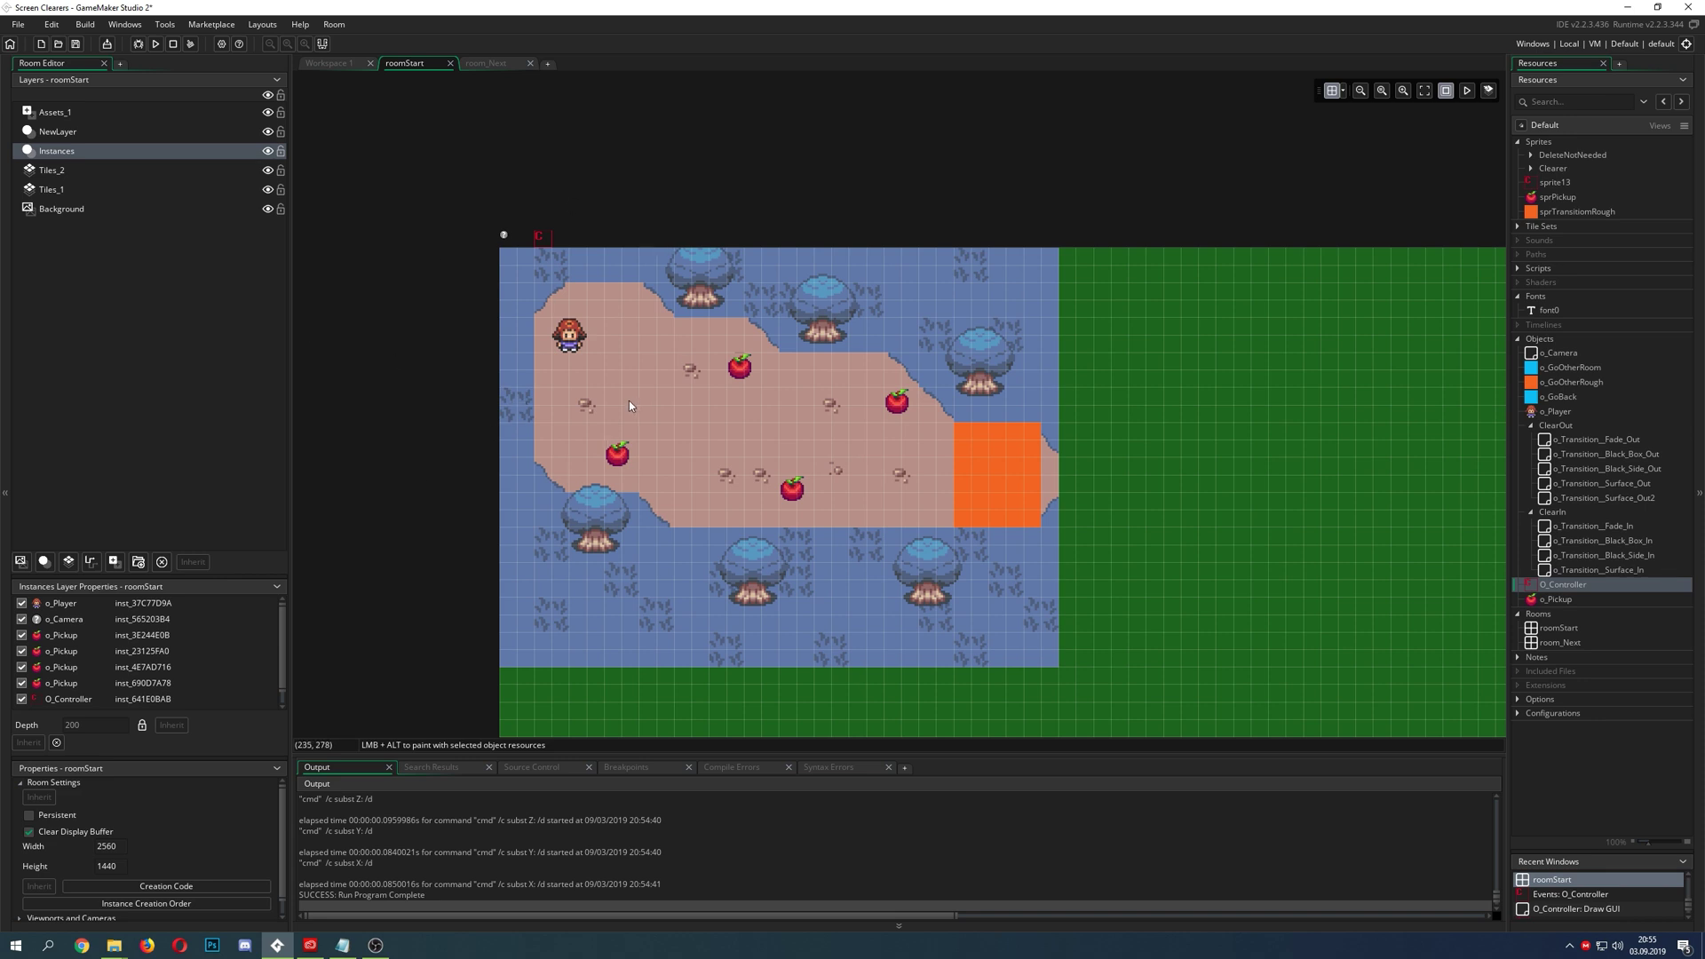
ctrl+scroll(628, 406, up, 2)
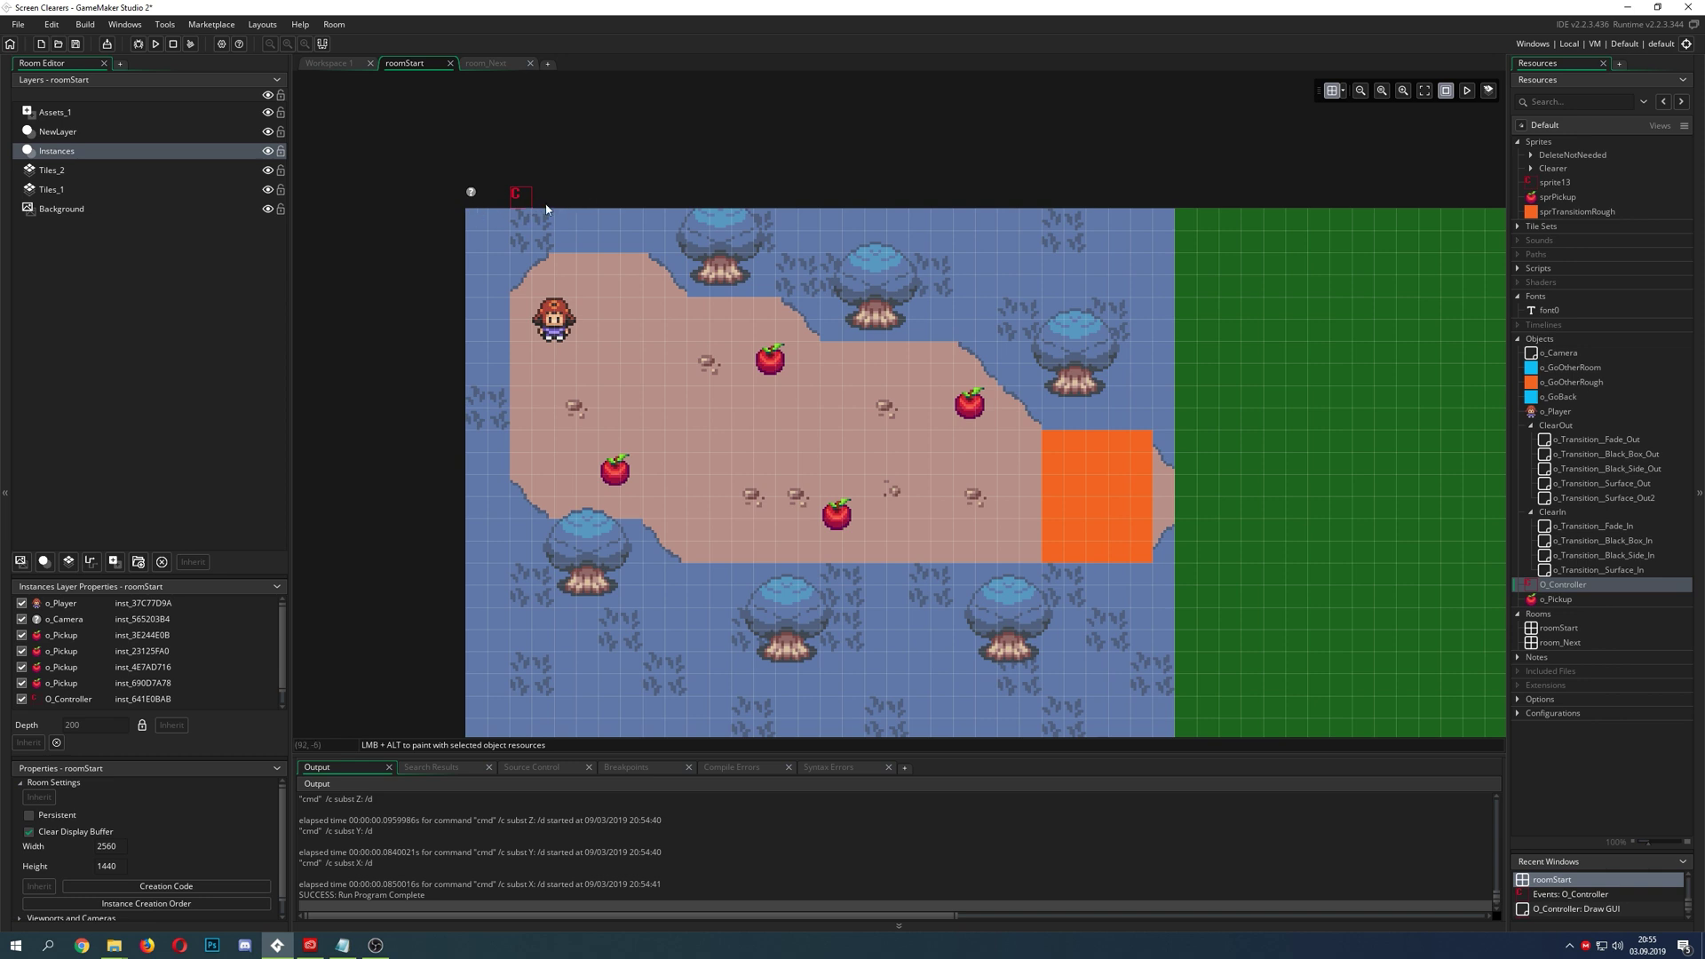
click(501, 69)
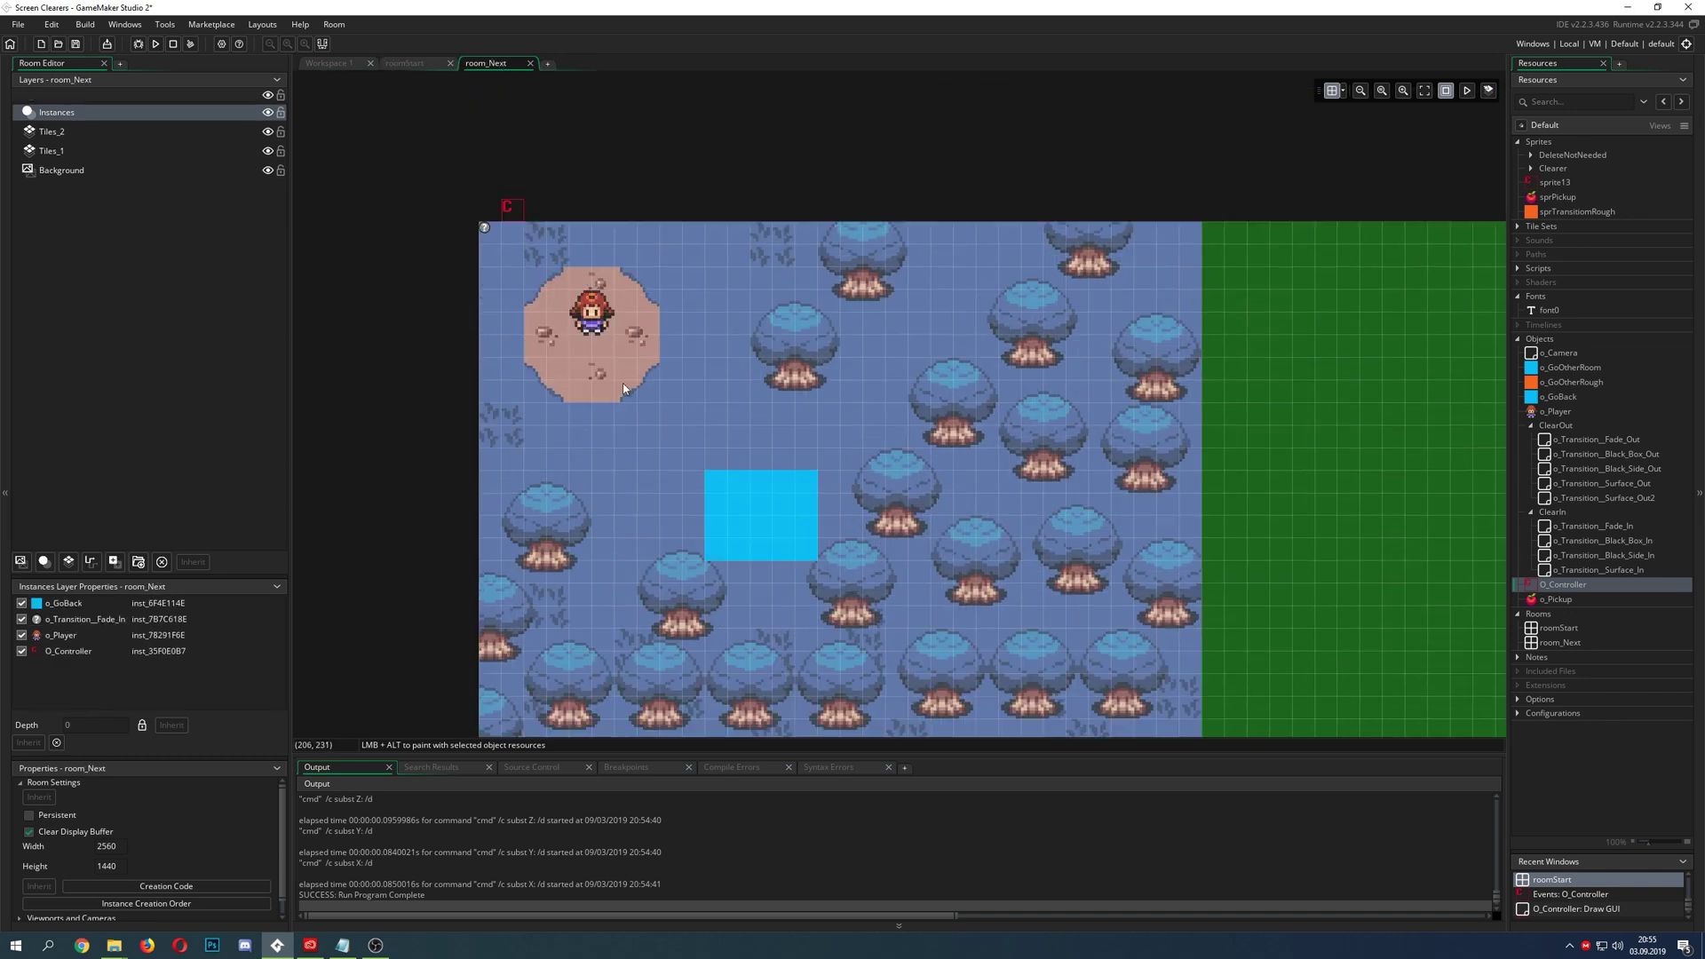
click(513, 208)
key(Delete)
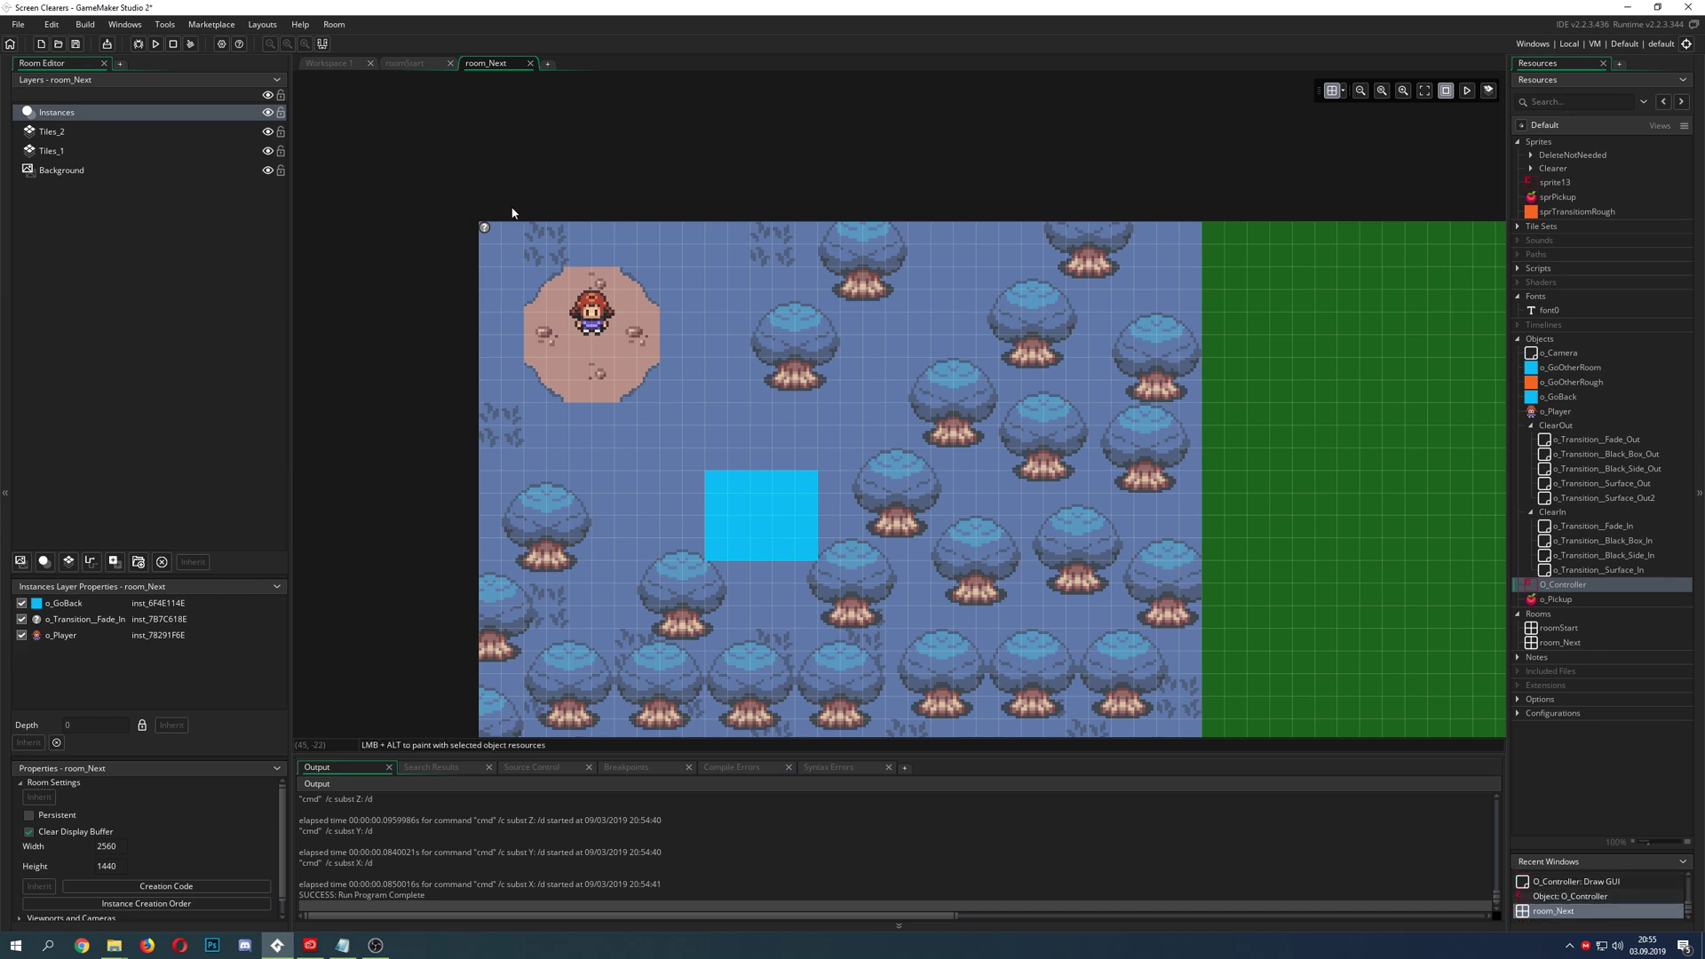
click(423, 64)
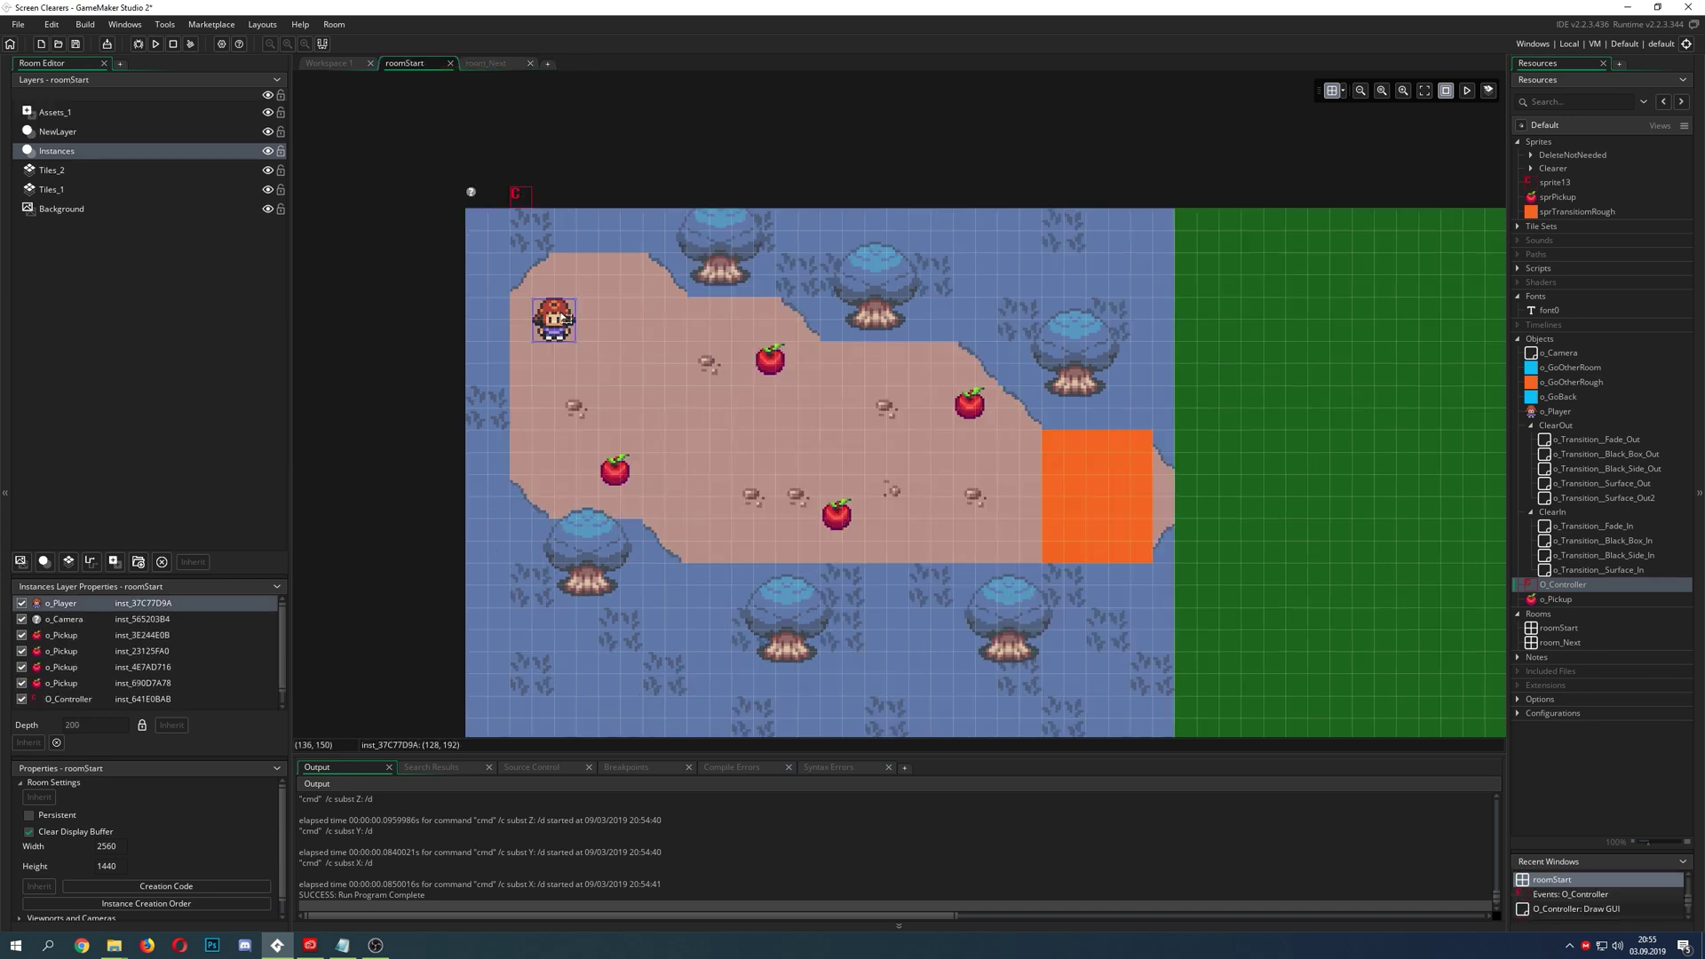
double_click(1555, 411)
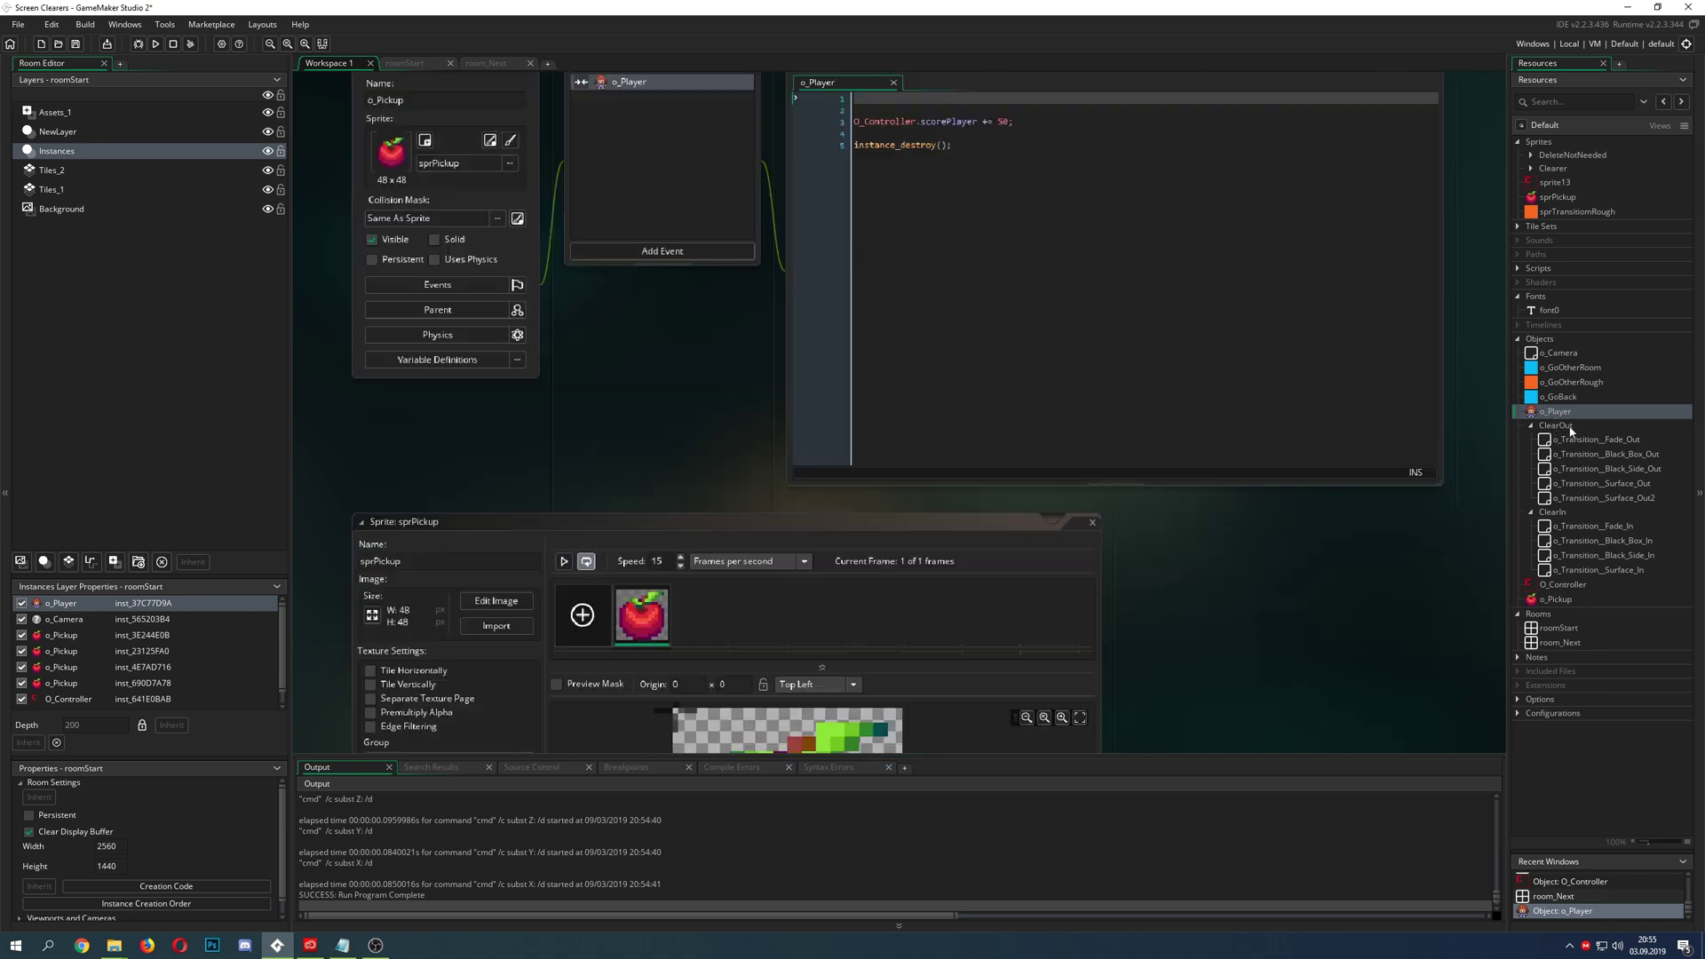
- Make o_Player persistent, run the game, and walk around collecting apples
click(348, 444)
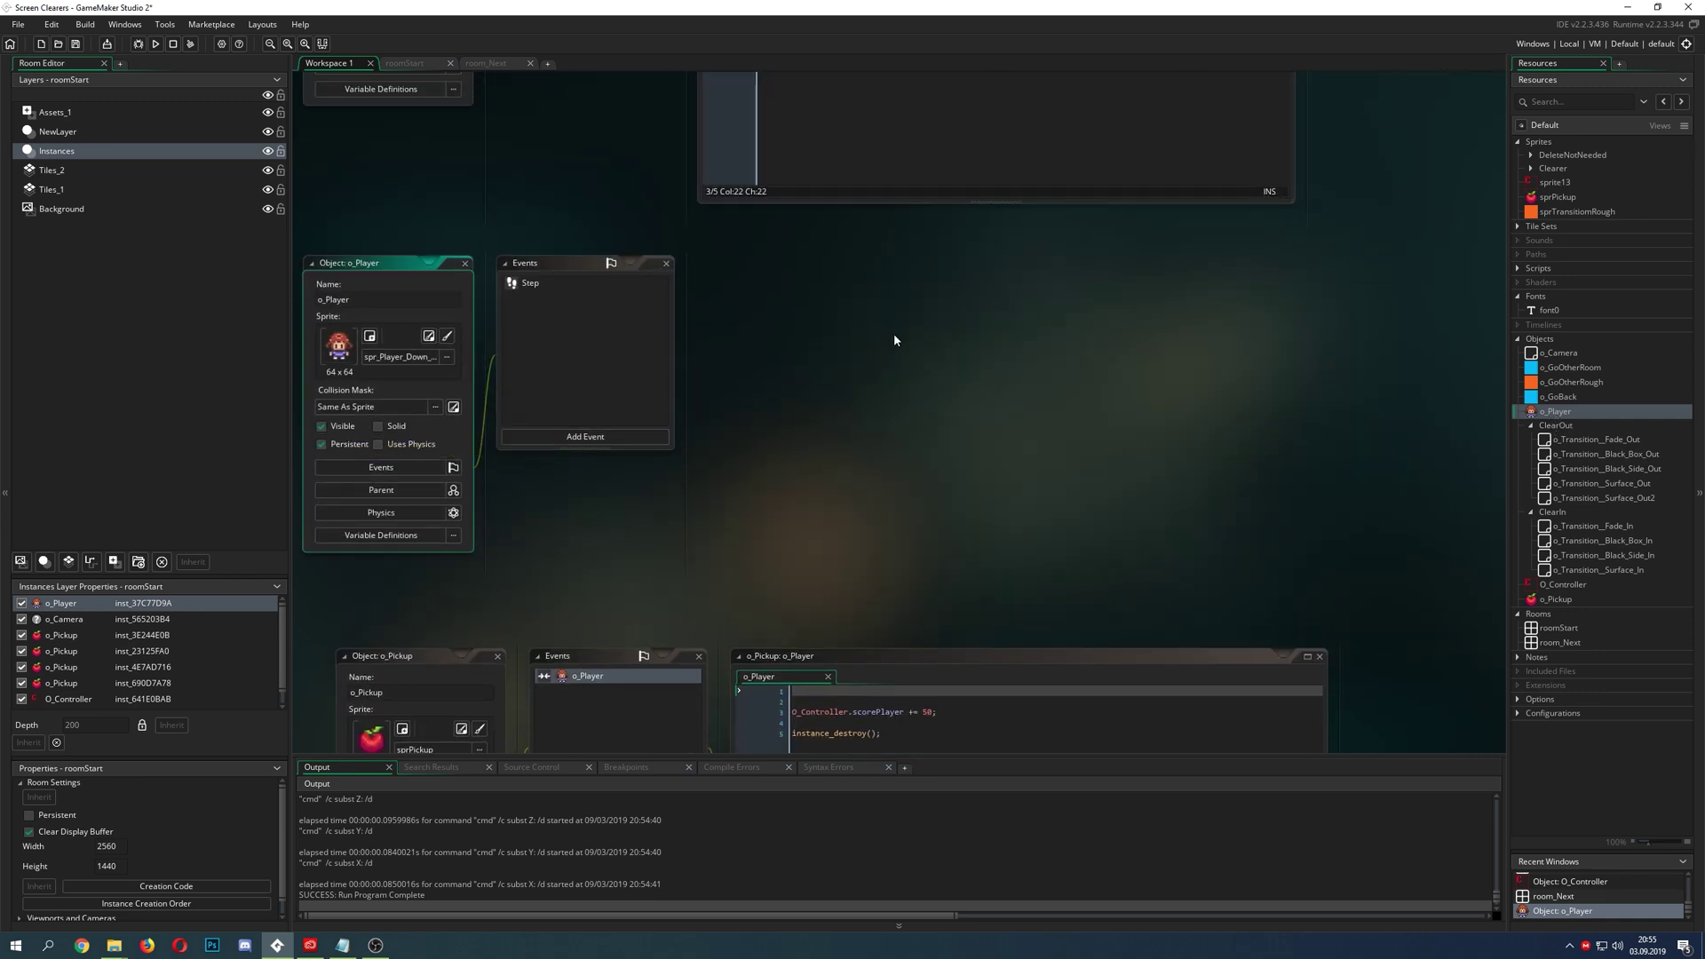
key(F5)
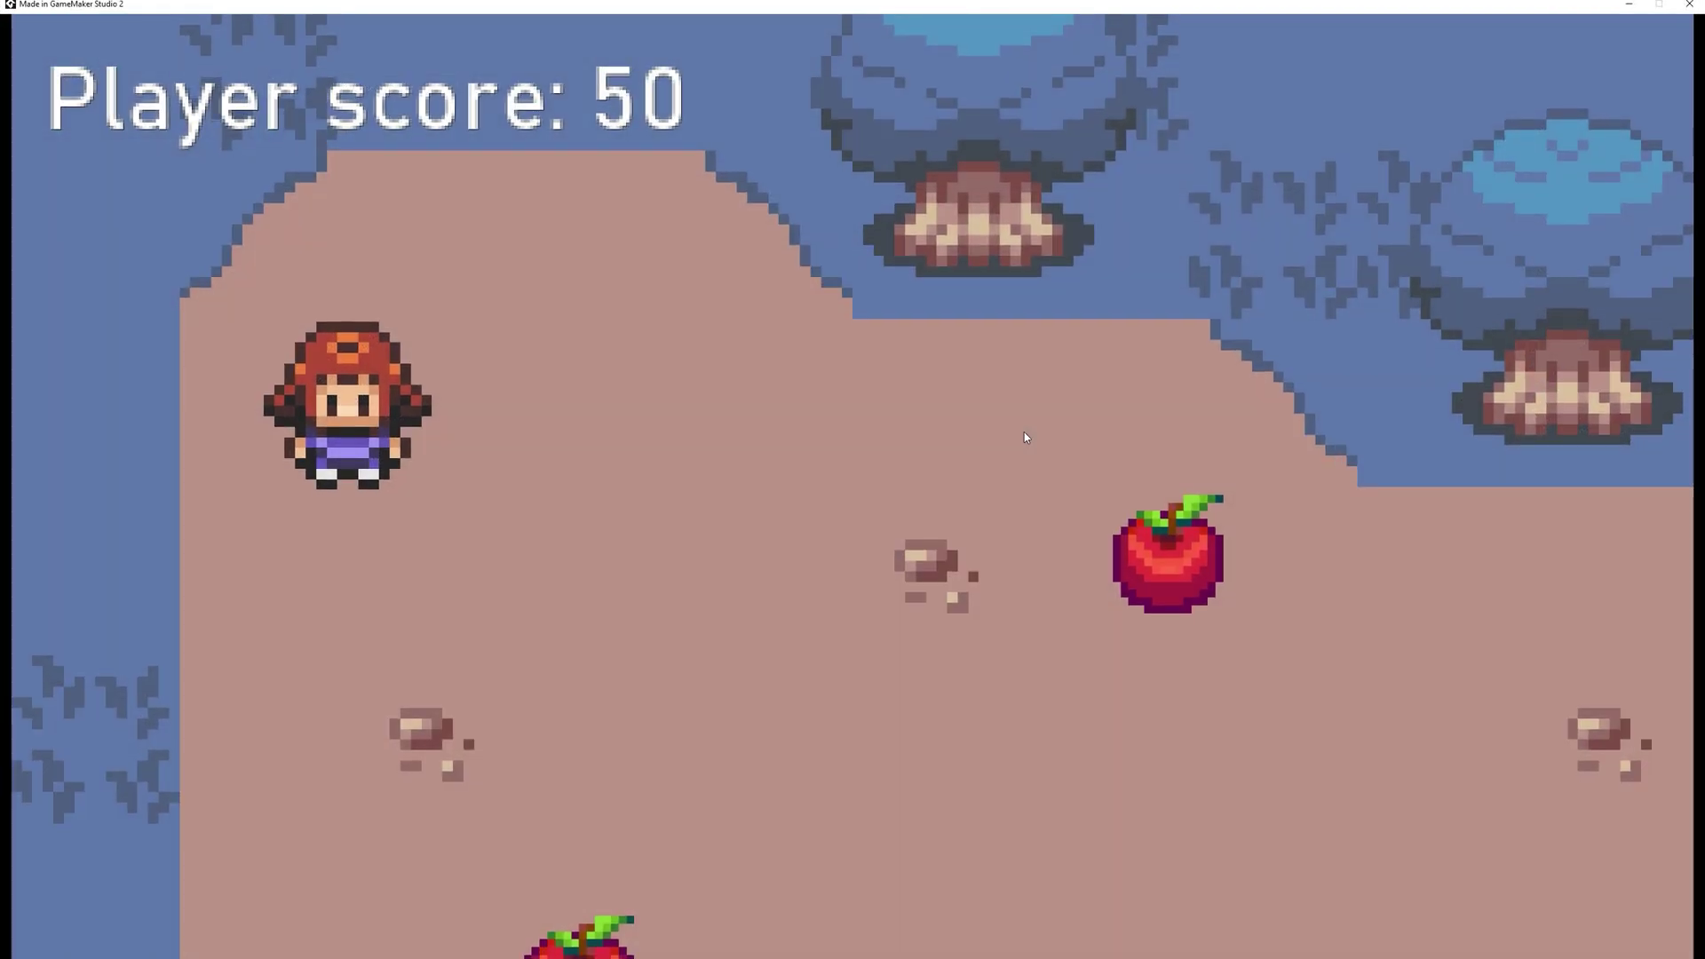
key(Right)
key(Down)
key(Right)
key(Down)
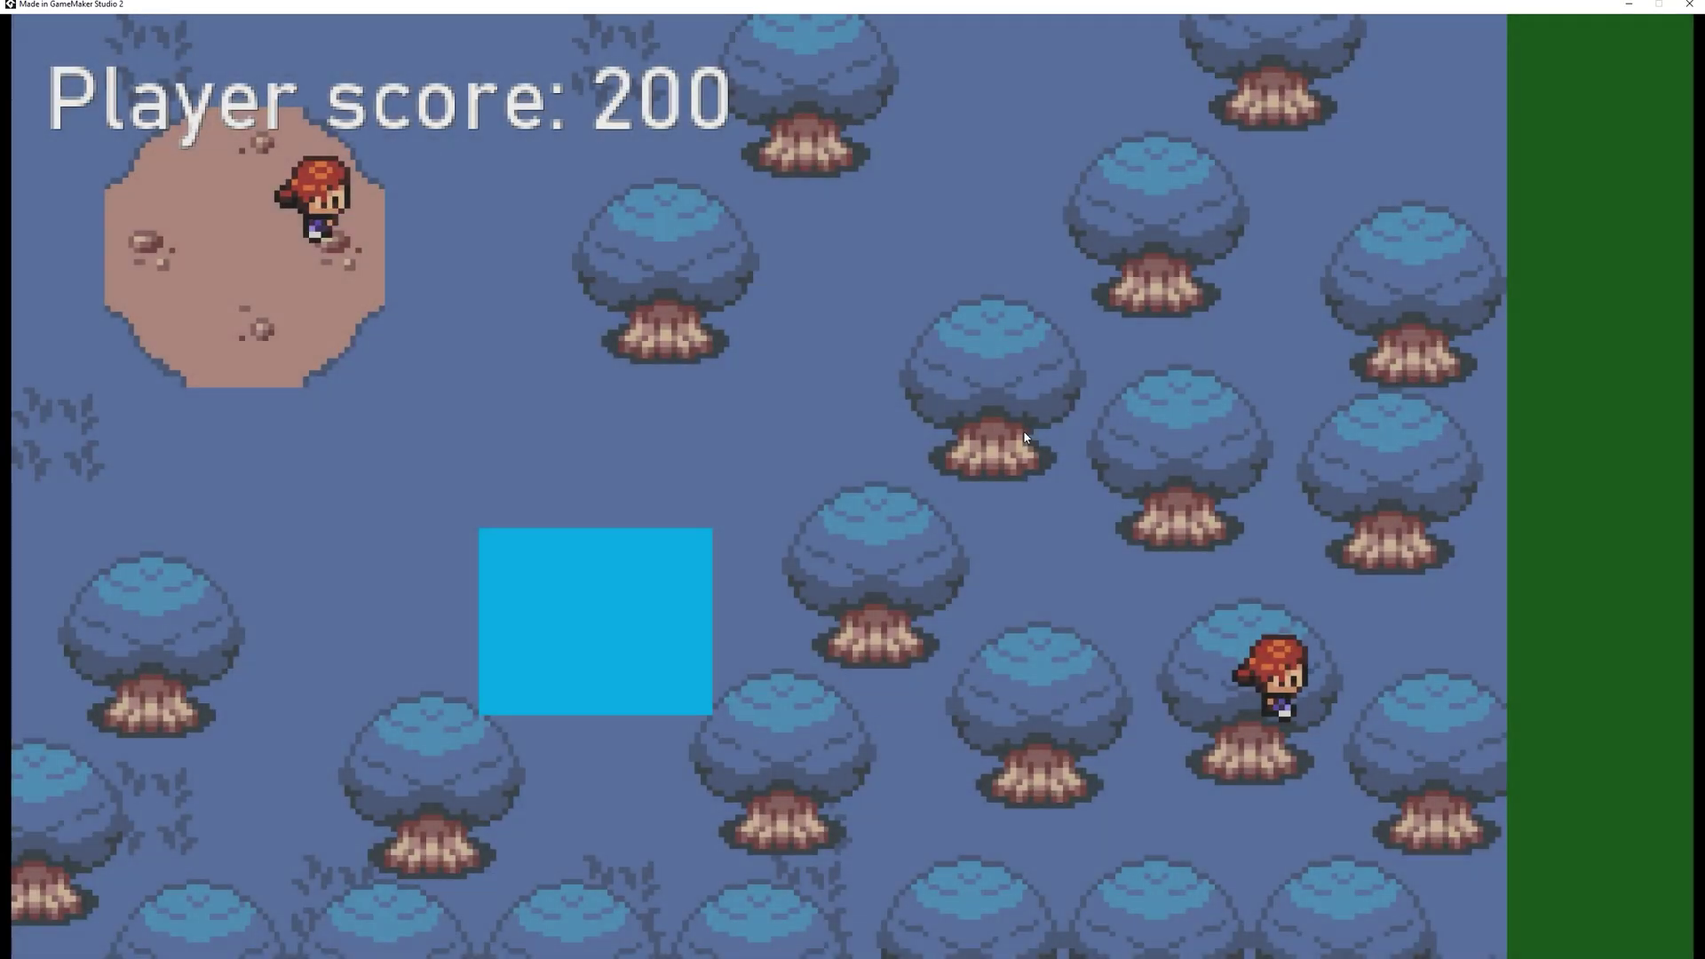
- Cross rooms via the cyan block and collect more apples, bringing the forest-room score to 400
key(Left)
key(Right)
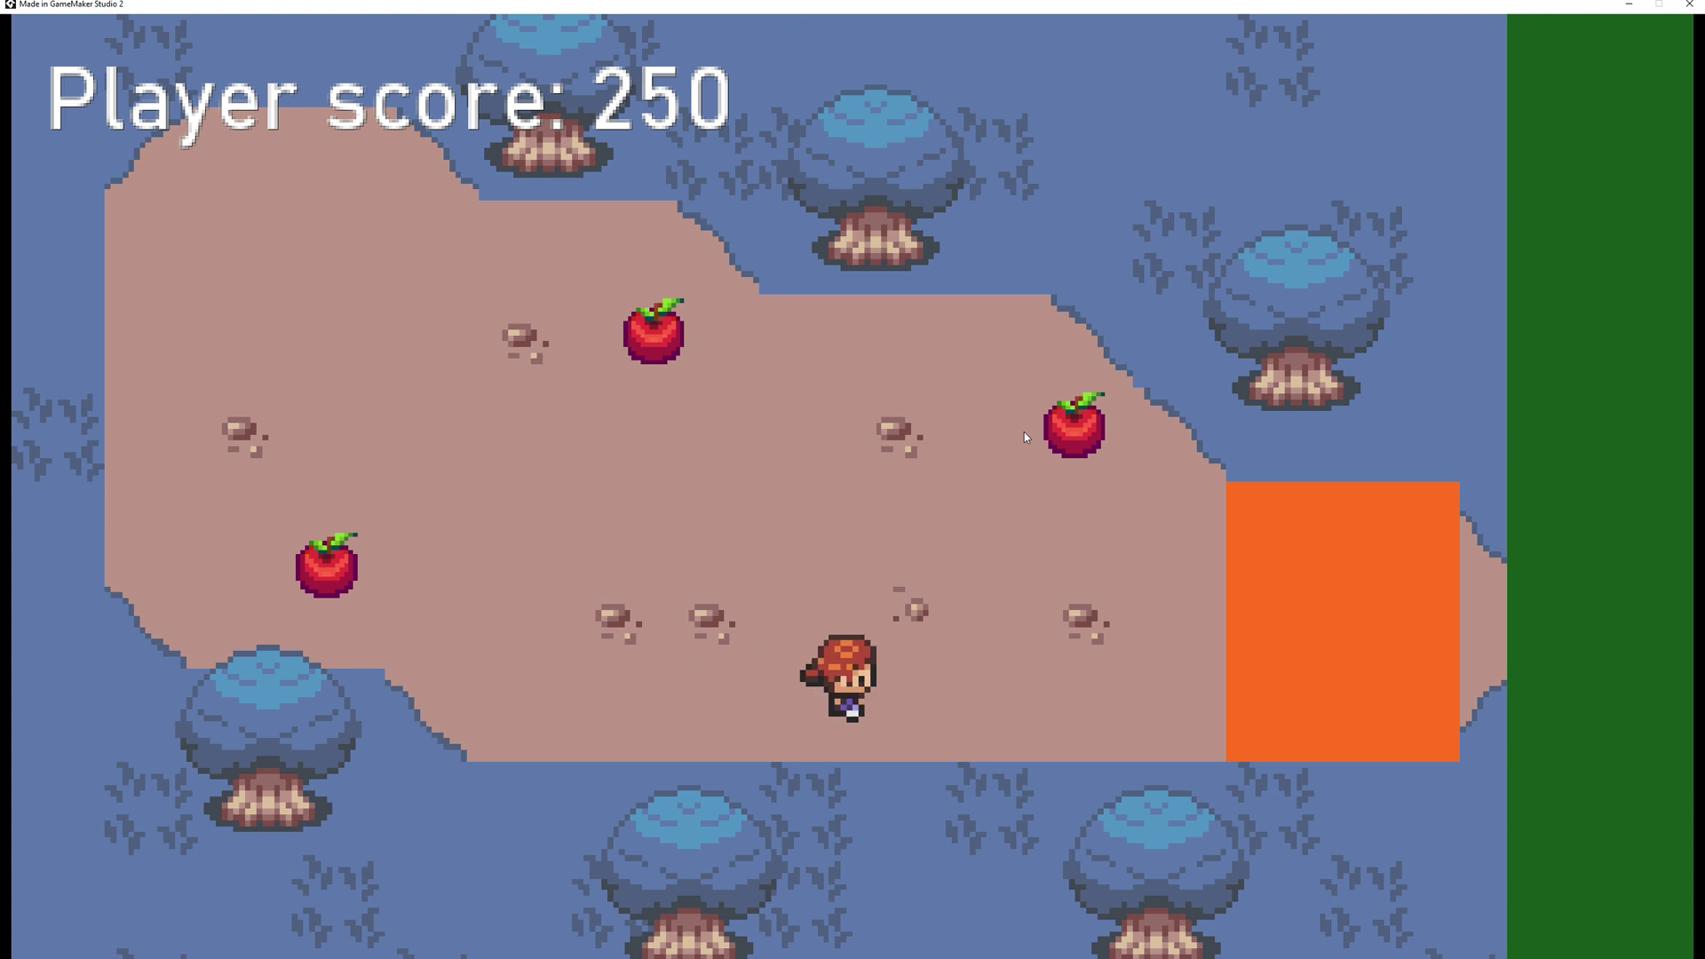
key(Up)
key(Left)
key(Left)
key(Right)
key(Down)
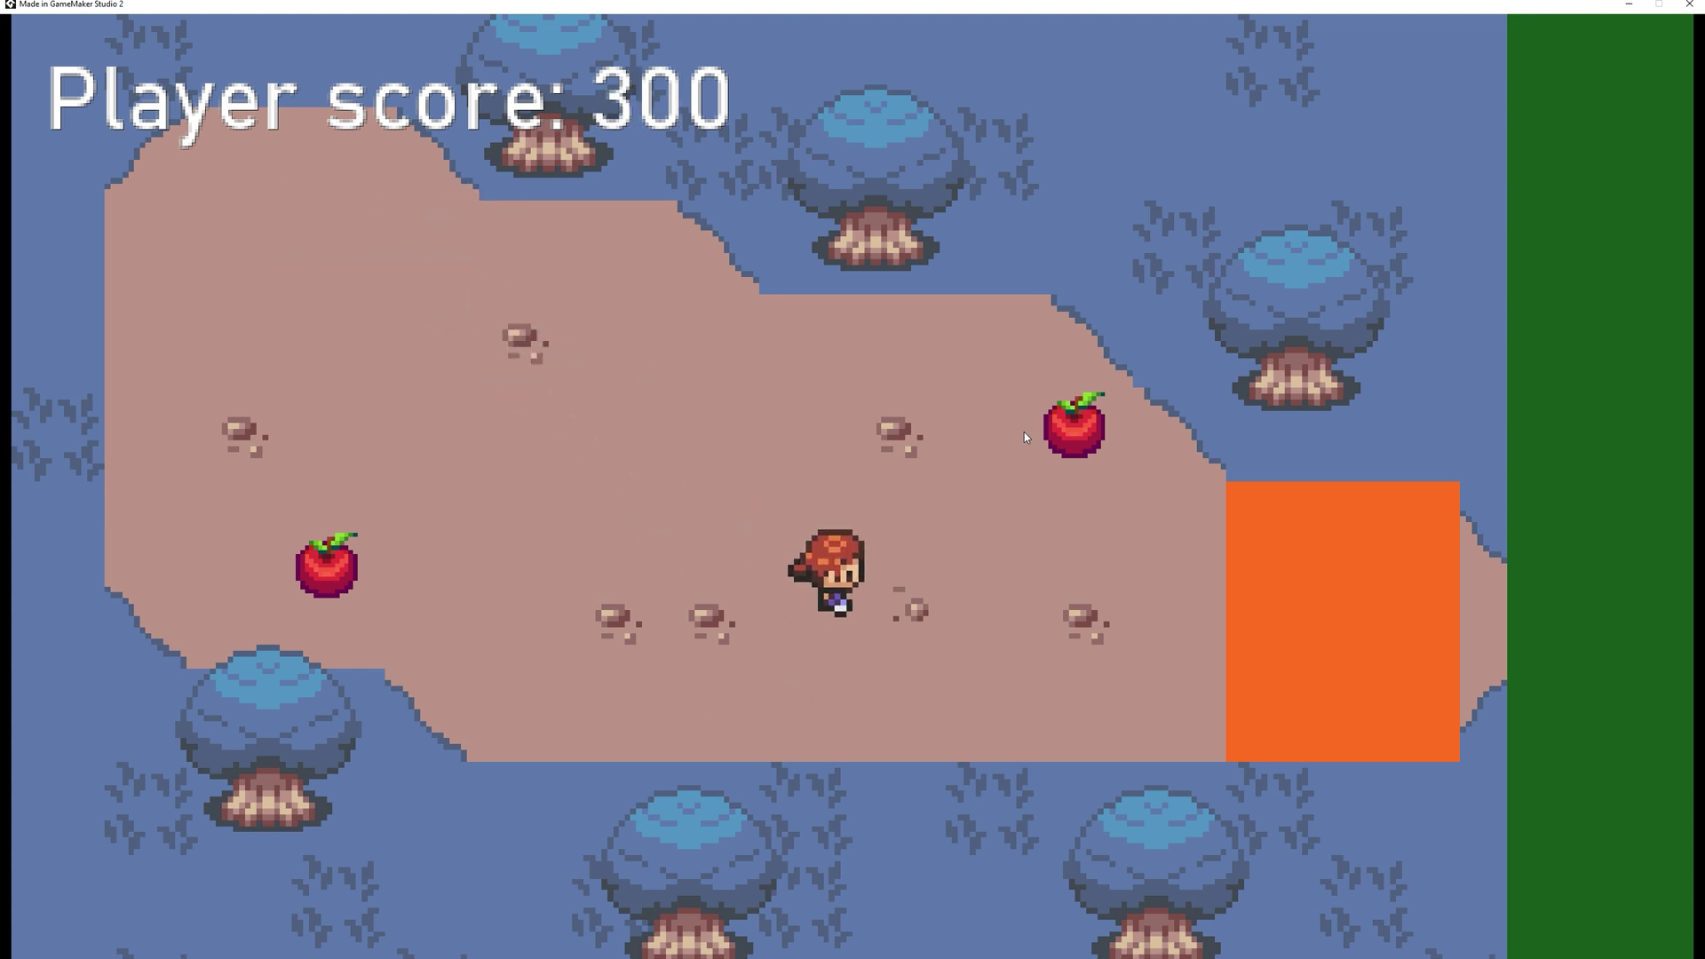
key(Right)
key(Down)
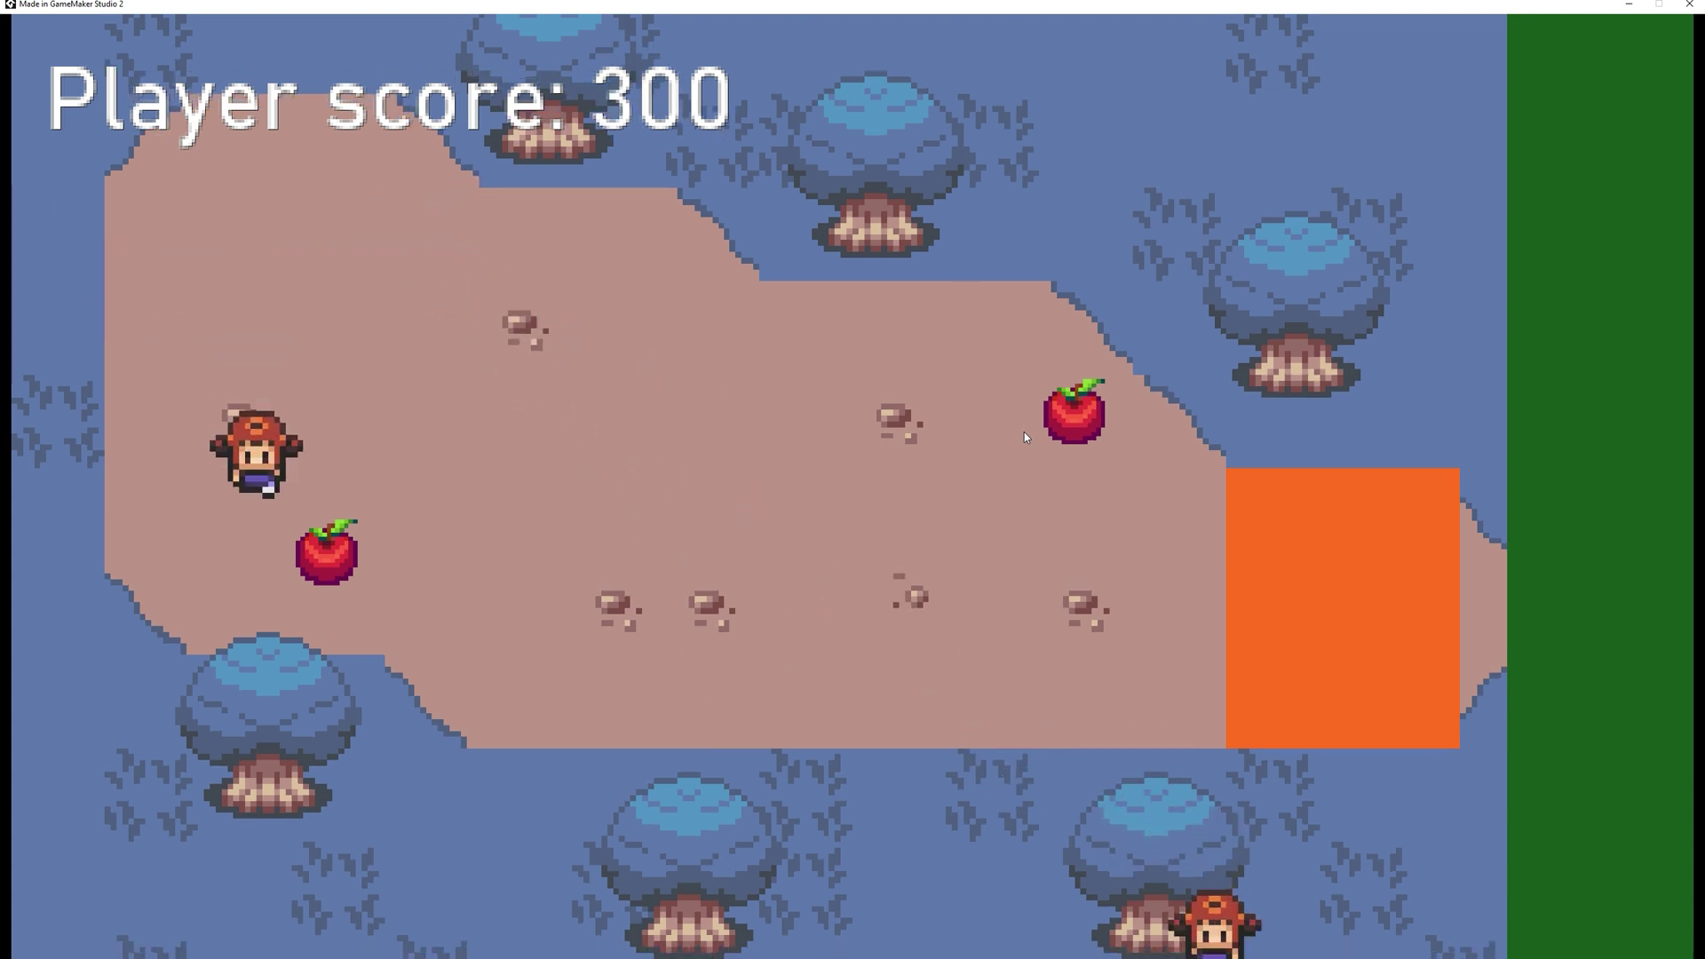
key(Left)
key(Up)
key(Down)
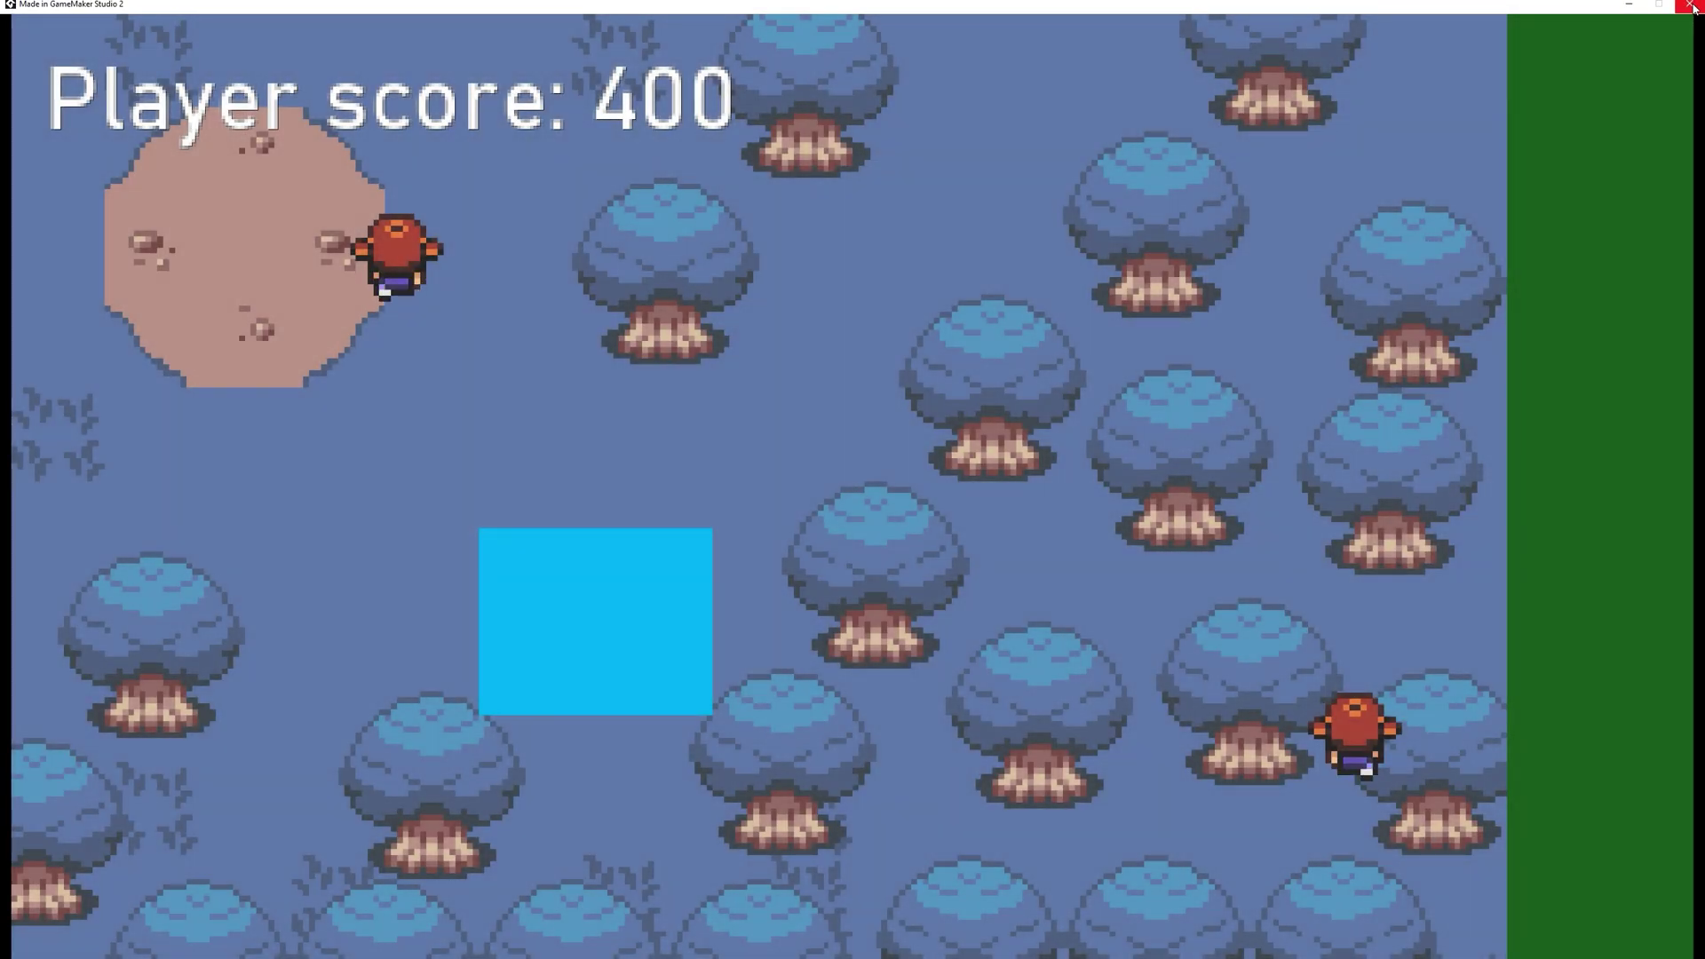
- Close the test game, switch off o_Player's Persistent flag, and go back to the roomStart room
click(1690, 5)
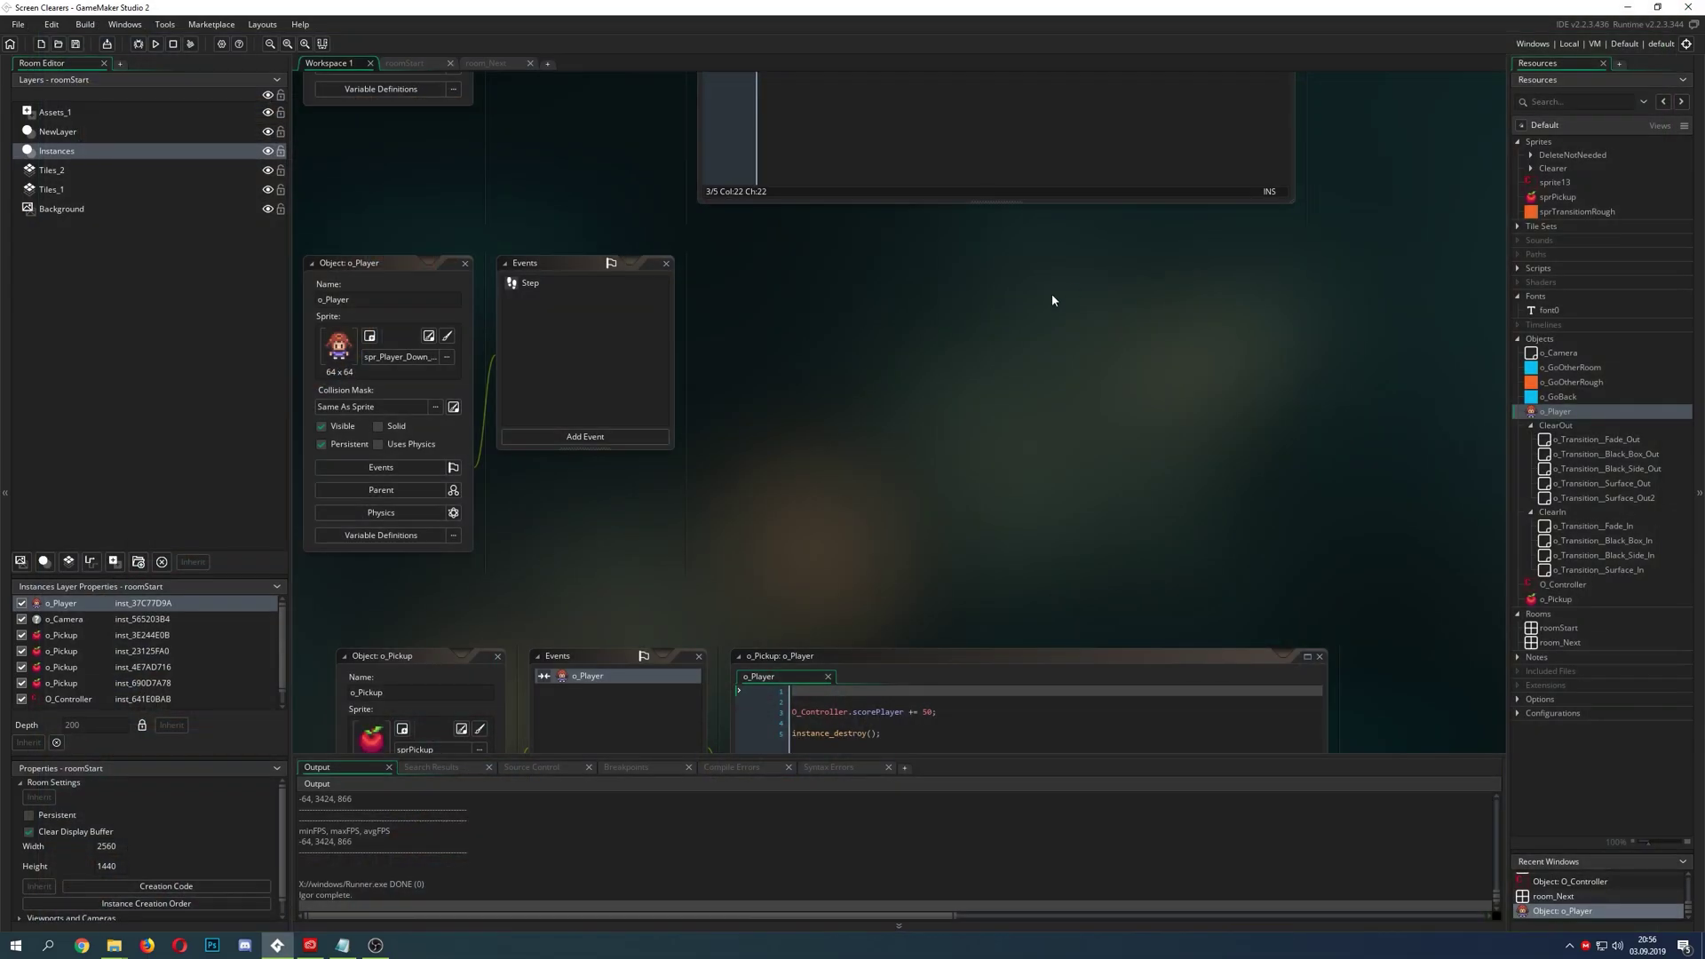
click(411, 63)
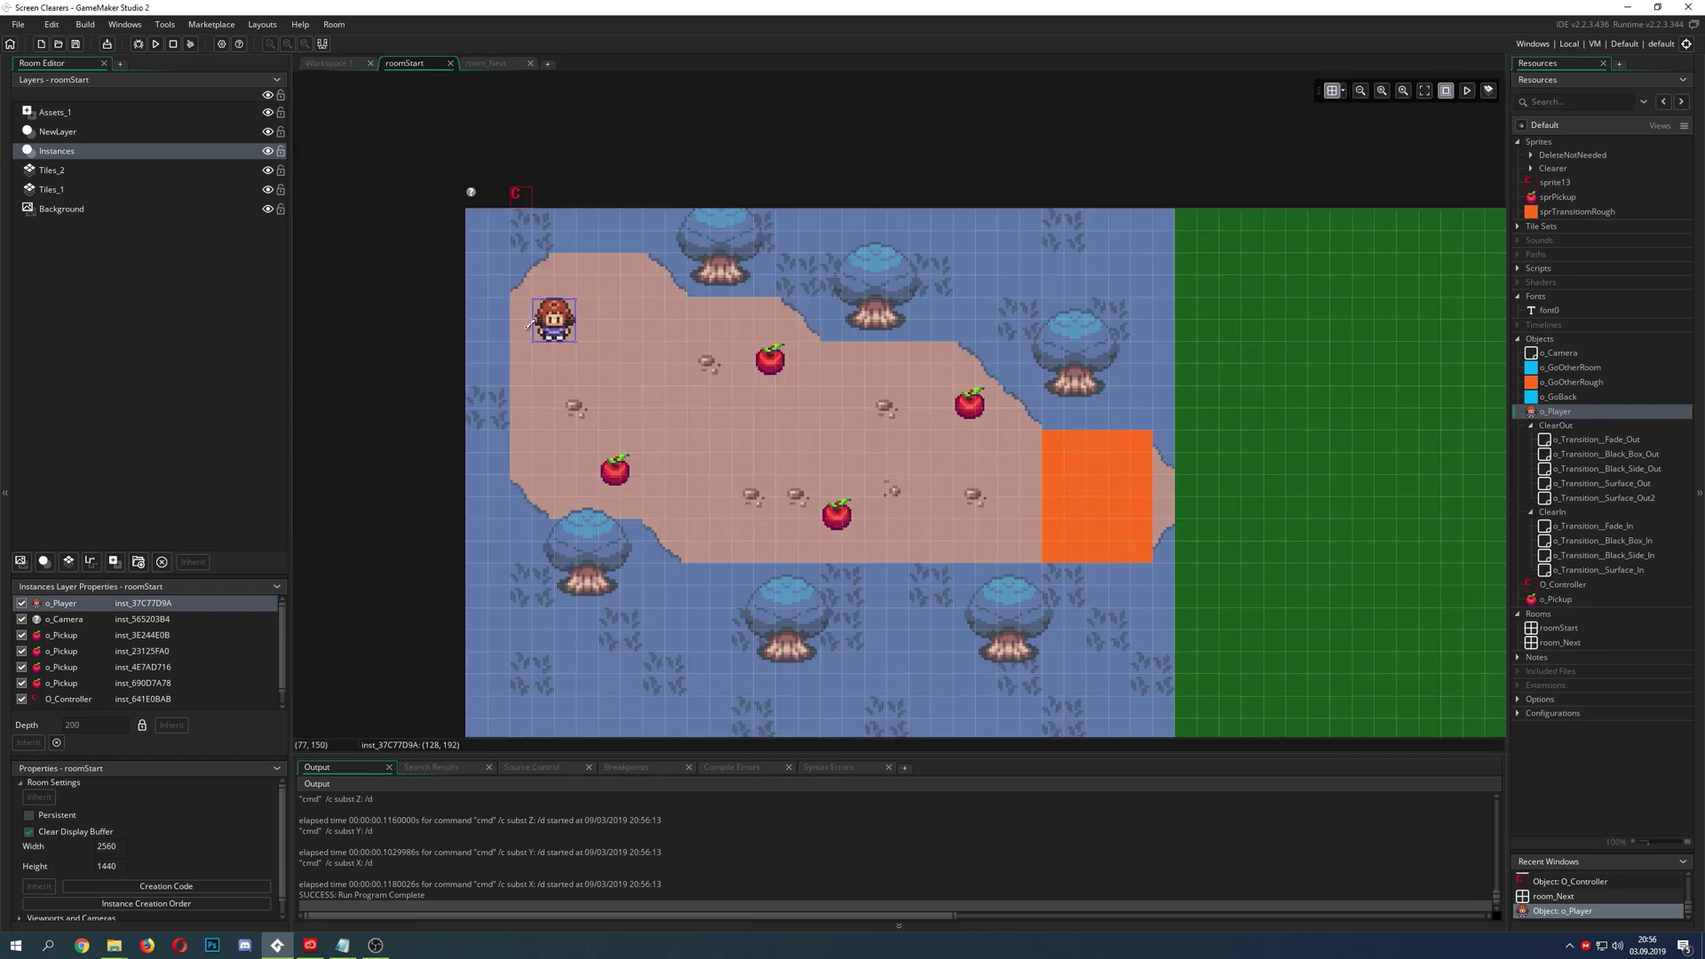
ctrl+scroll(749, 422, up, 2)
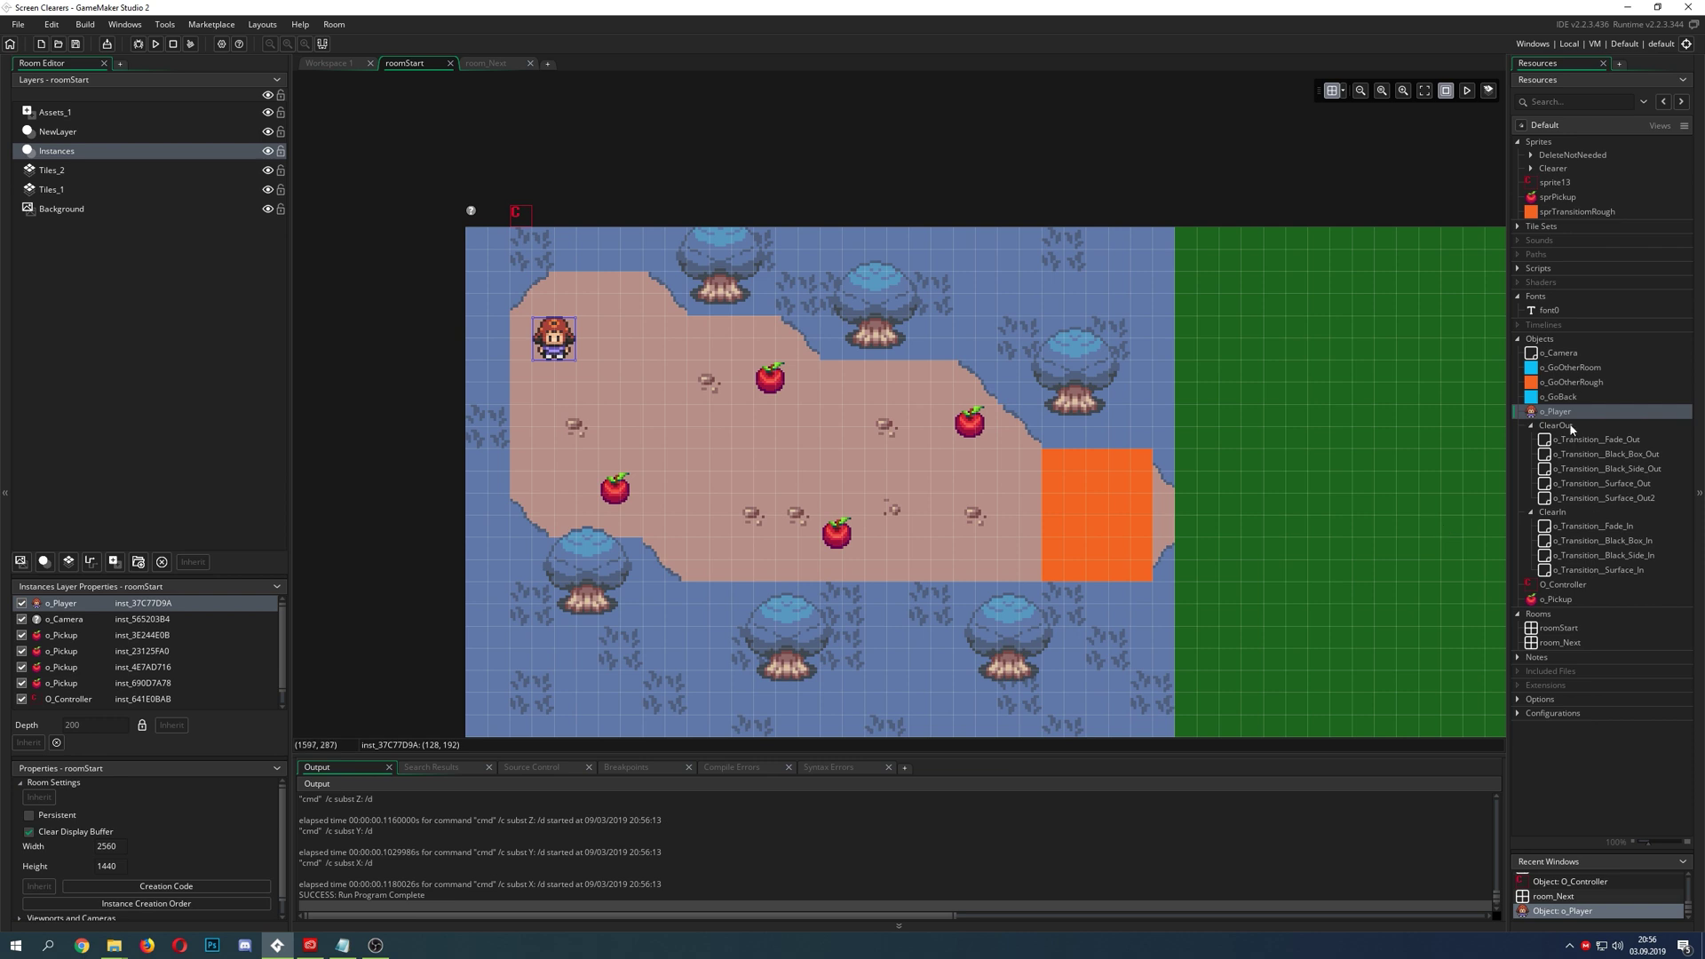
double_click(1568, 413)
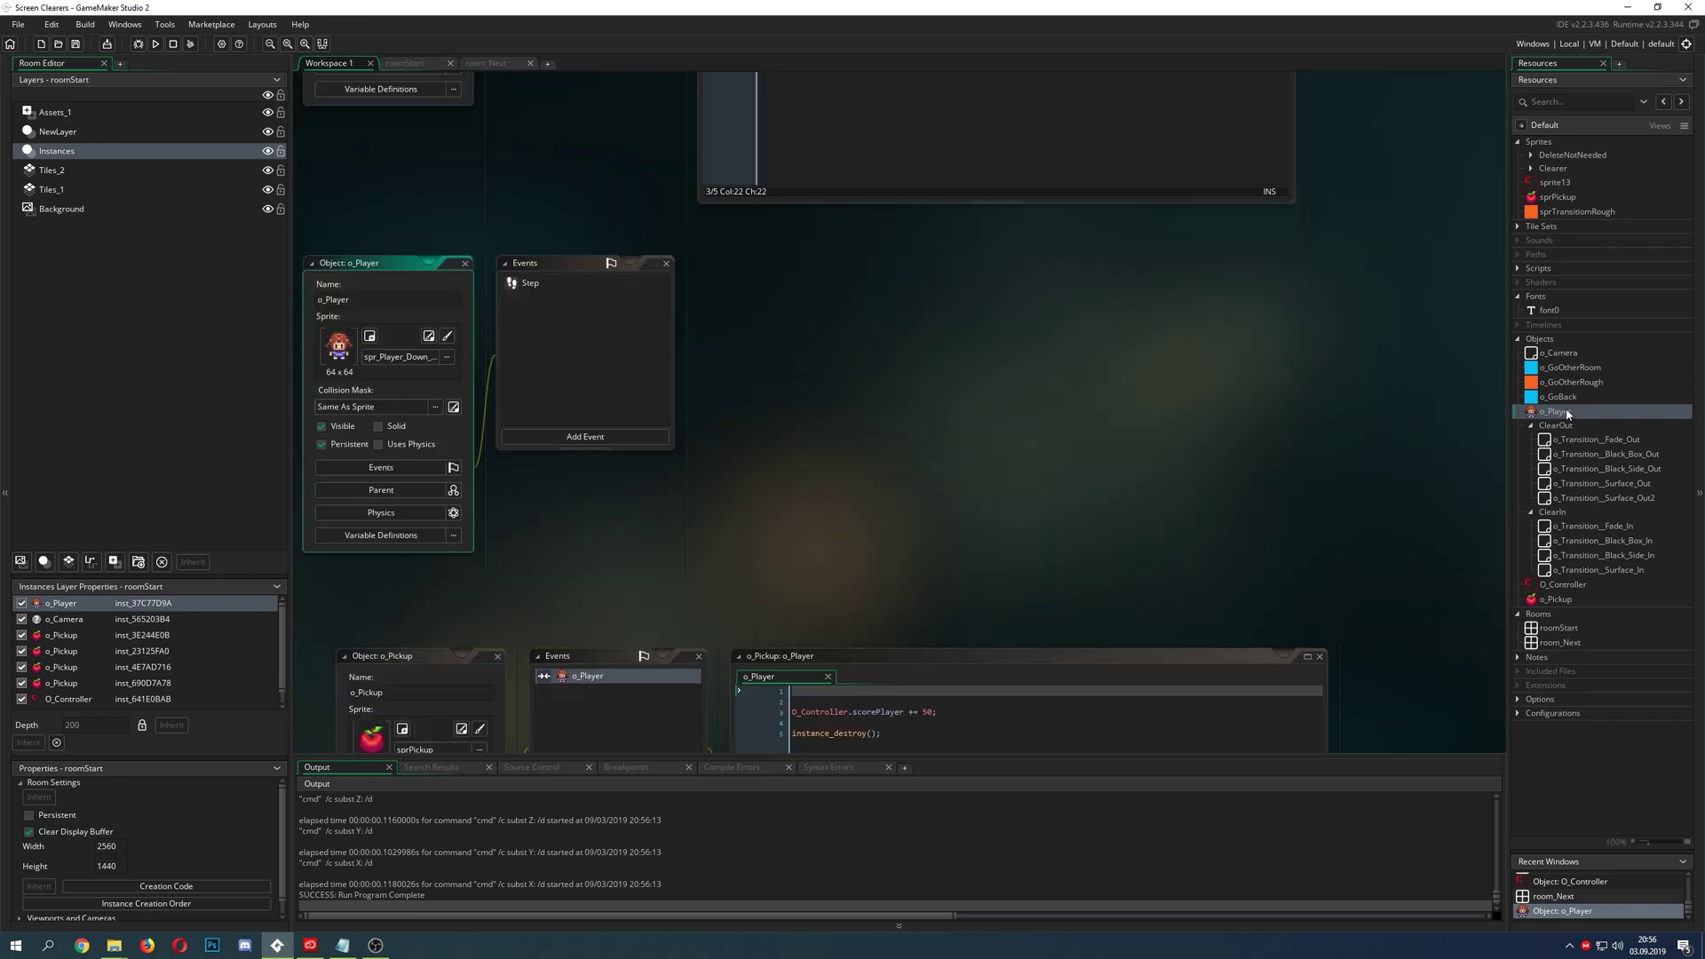
click(341, 447)
click(465, 263)
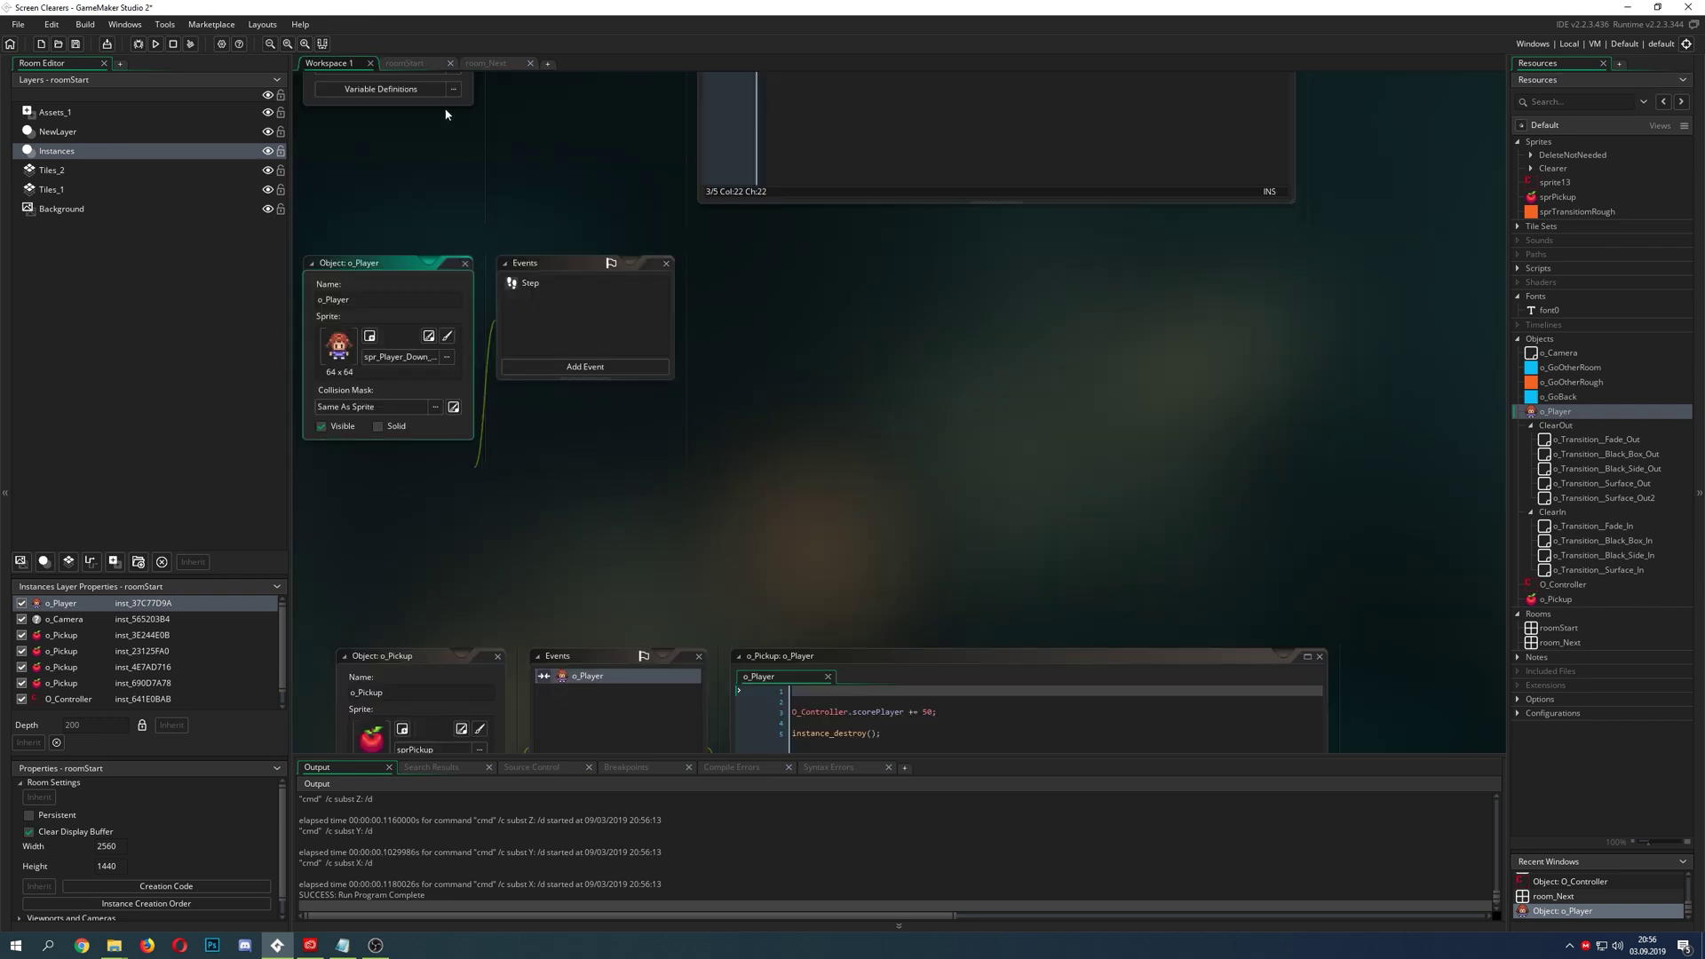
click(404, 63)
click(665, 418)
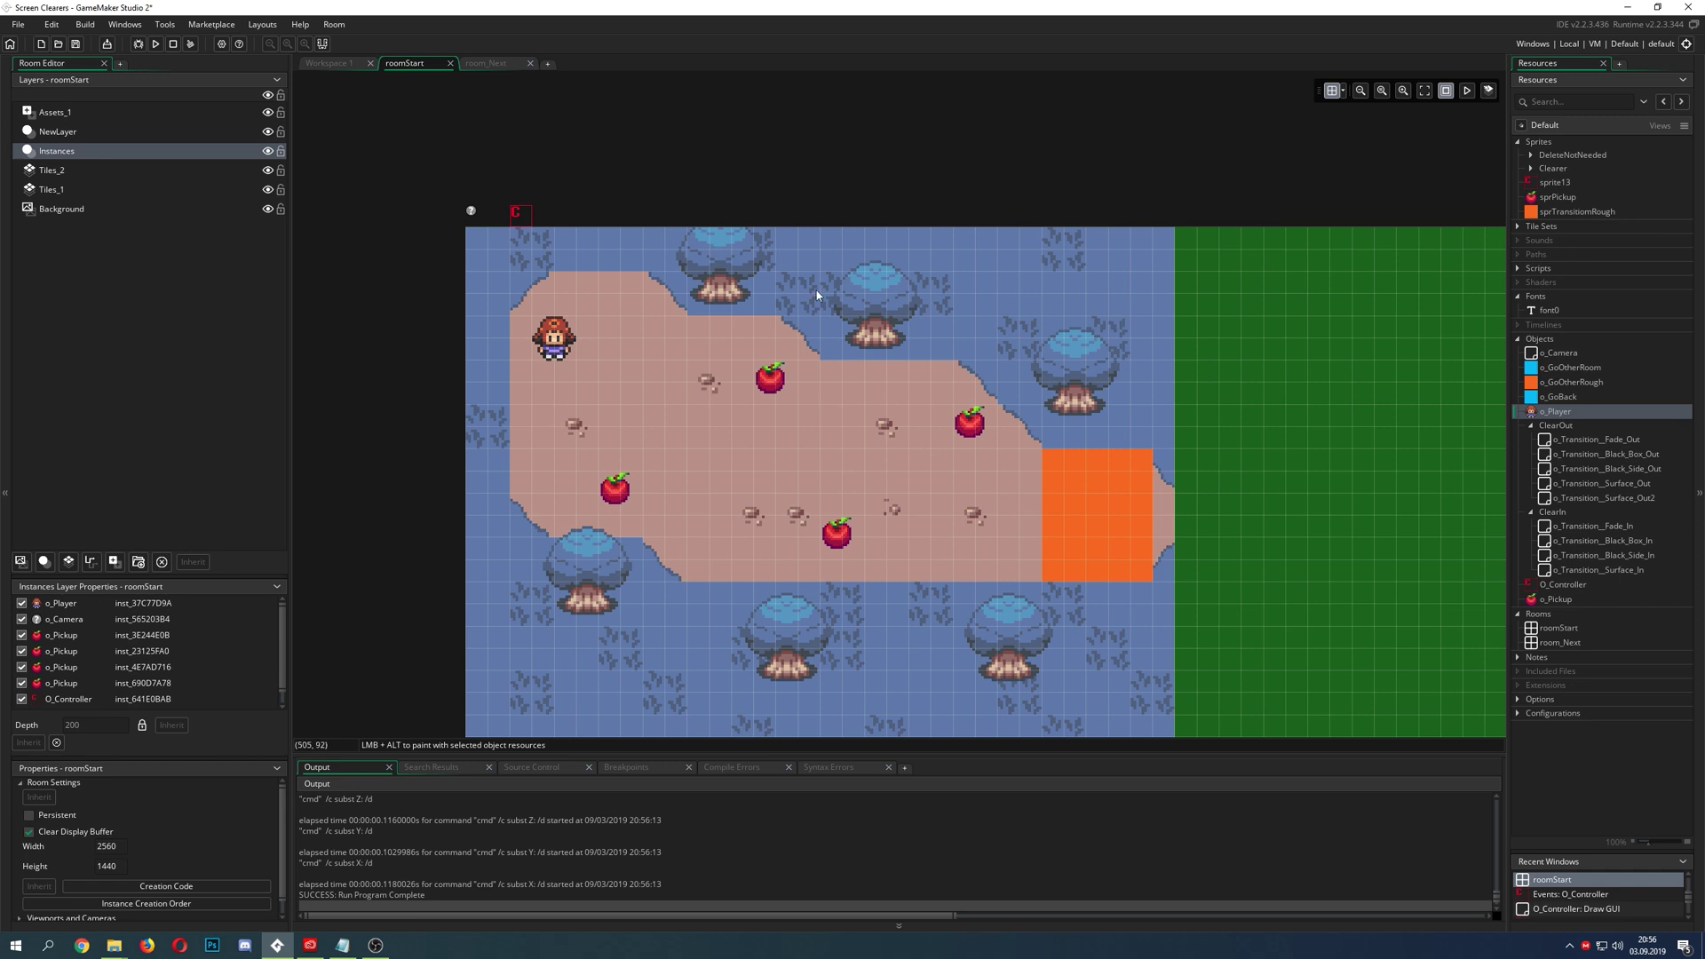
- Drag the O_Controller instance slightly up and right, just above the room's top edge
ctrl+scroll(478, 281, up, 1)
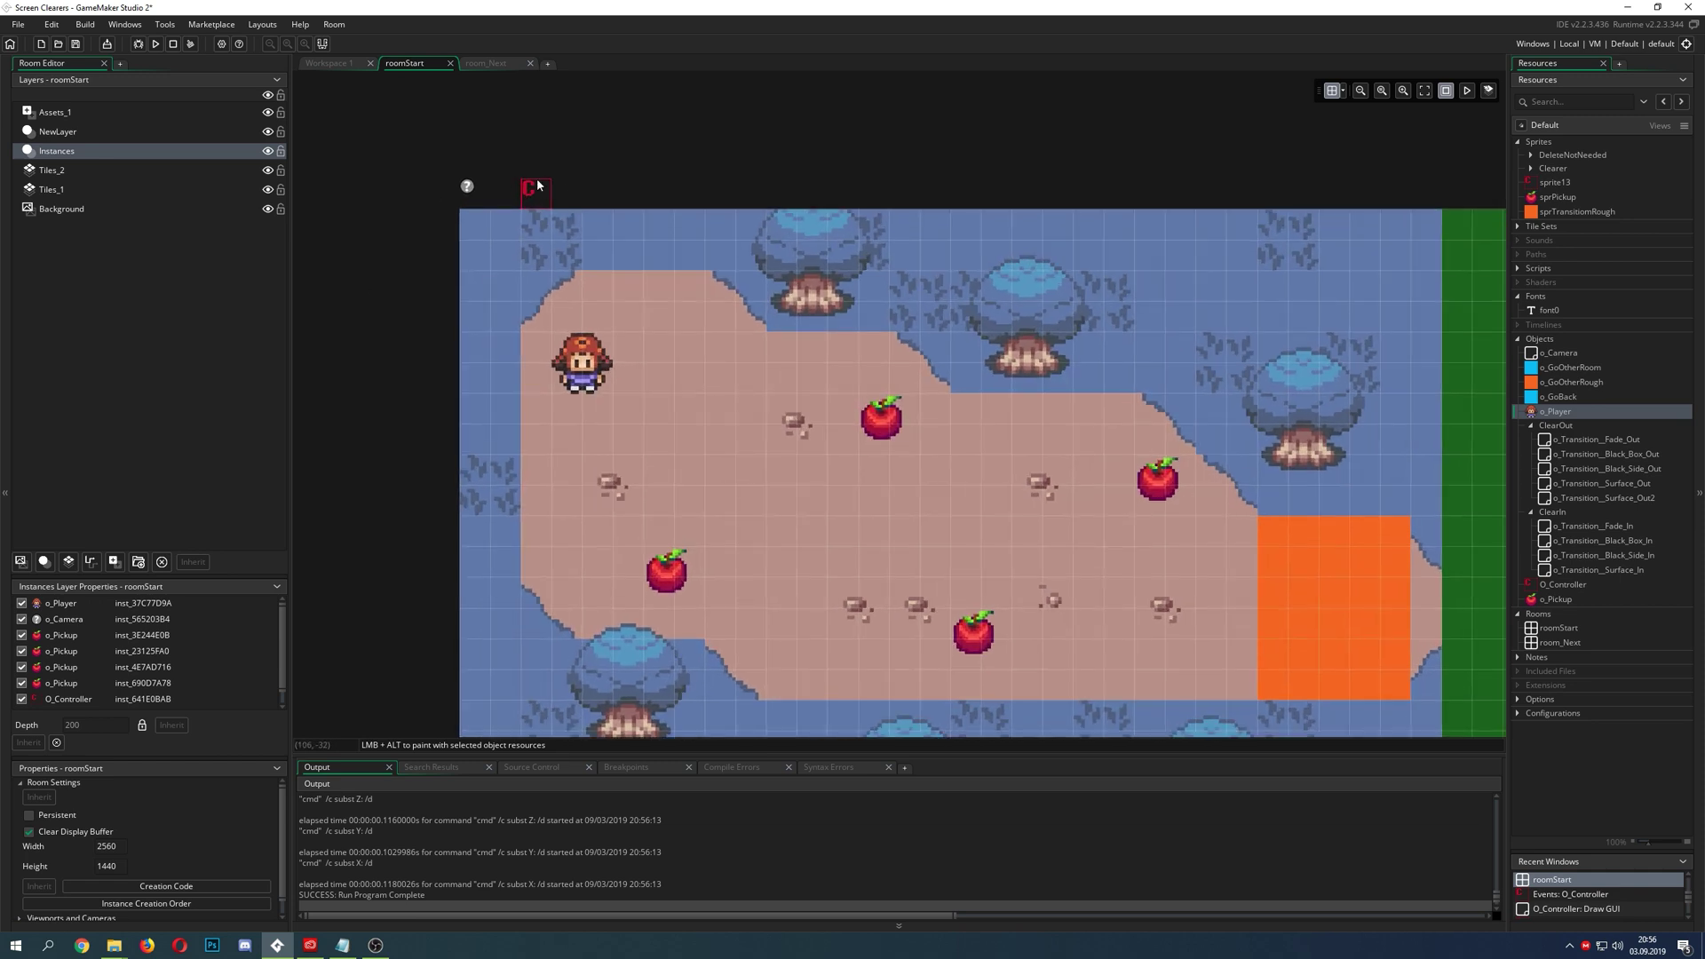
ctrl+scroll(737, 249, down, 2)
ctrl+scroll(904, 258, up, 2)
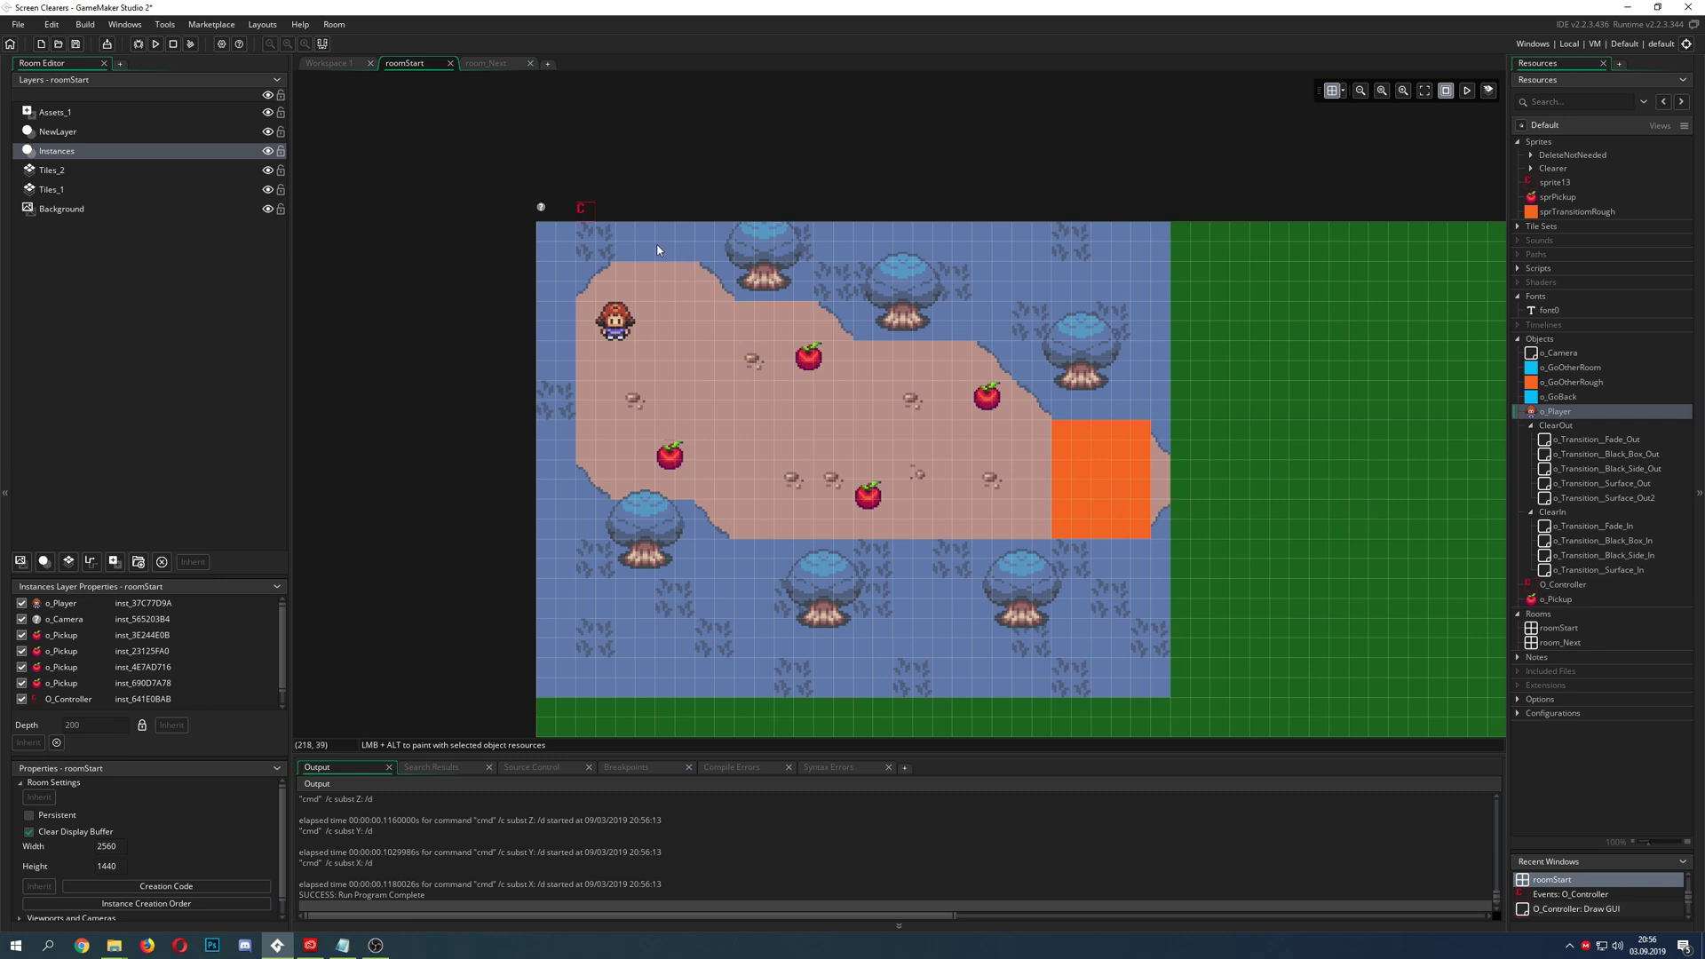
click(584, 207)
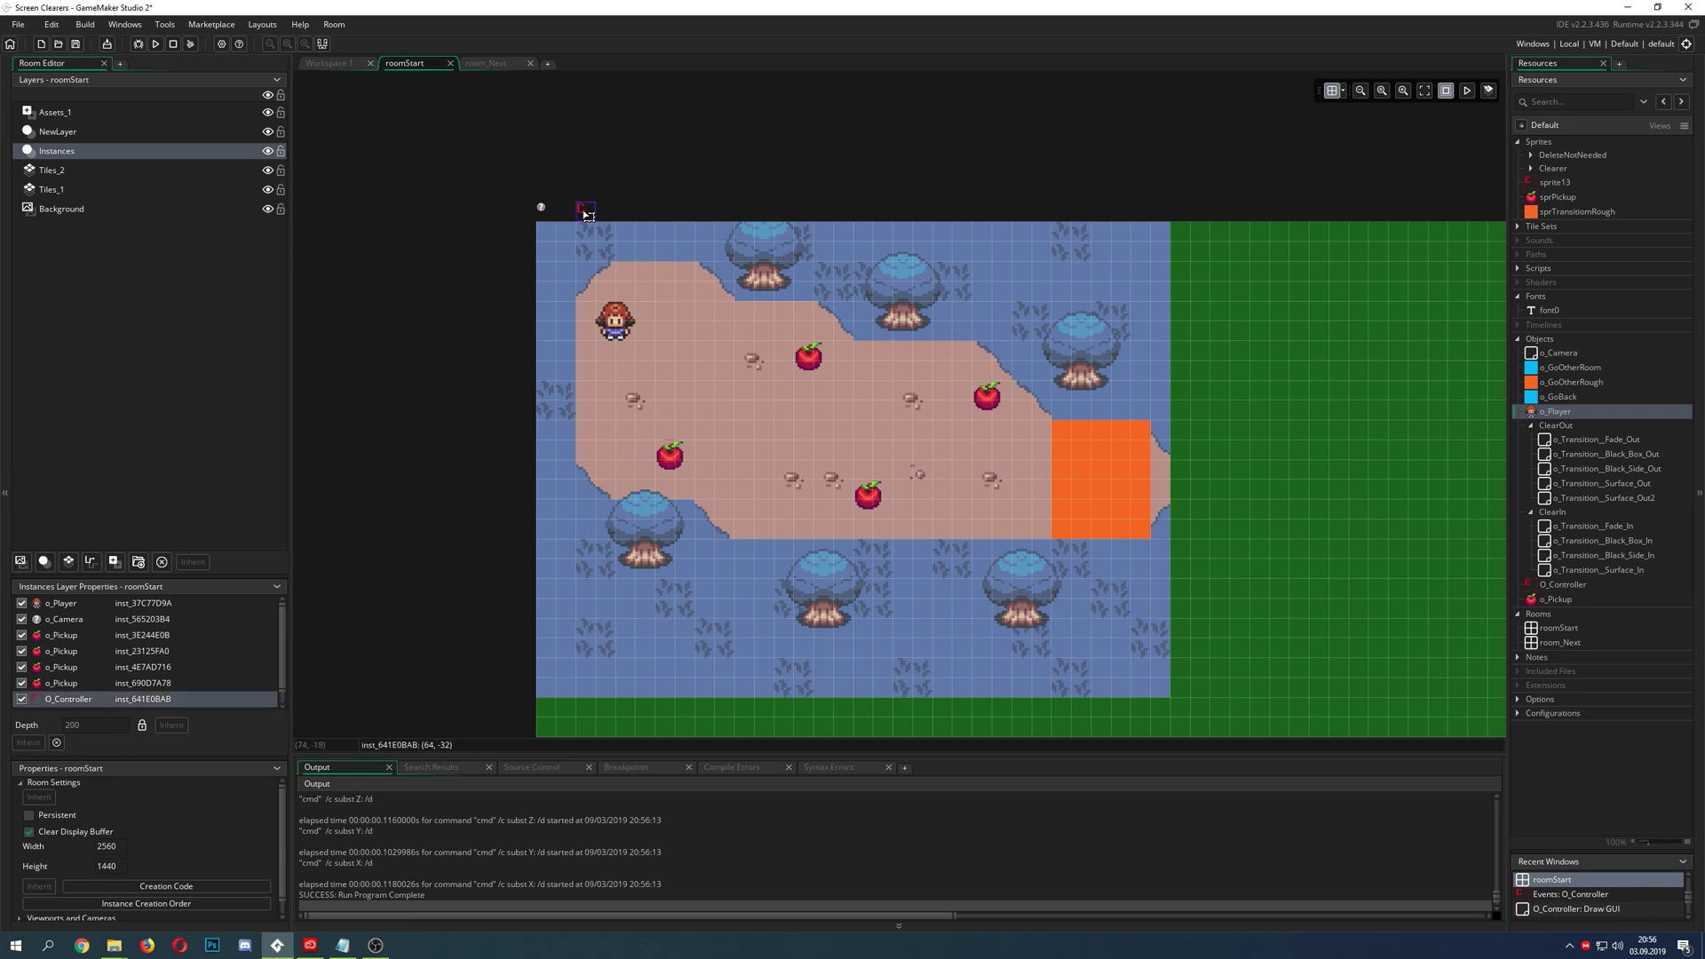
click(614, 200)
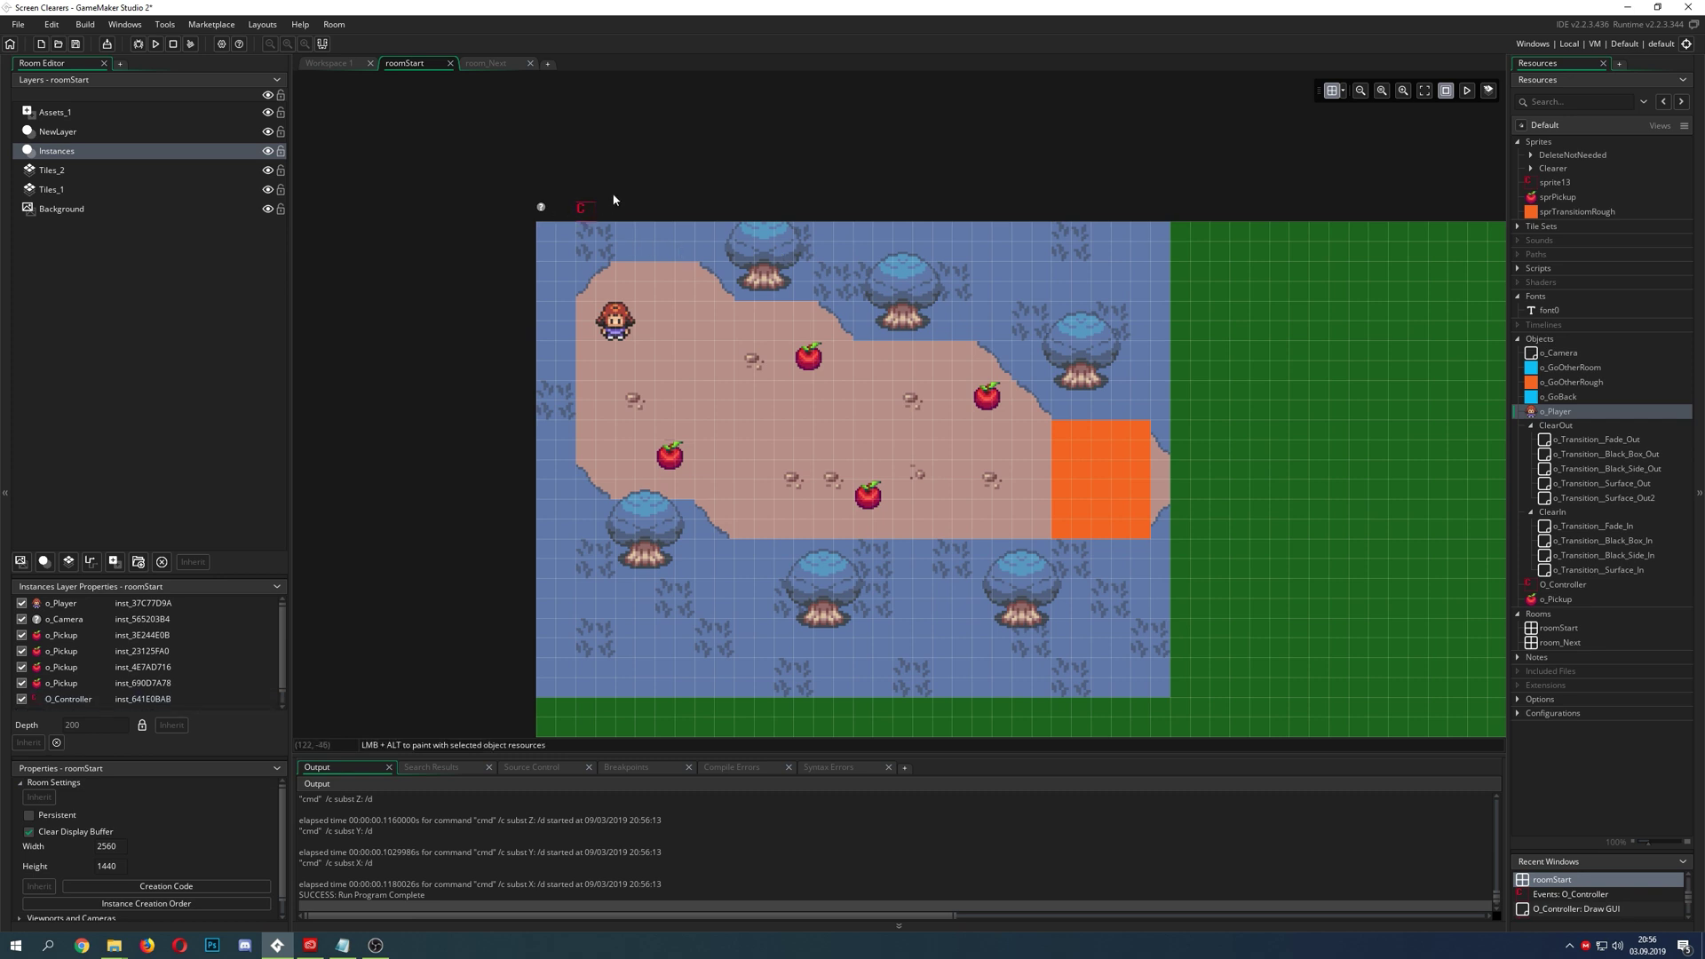
ctrl+scroll(578, 204, up, 1)
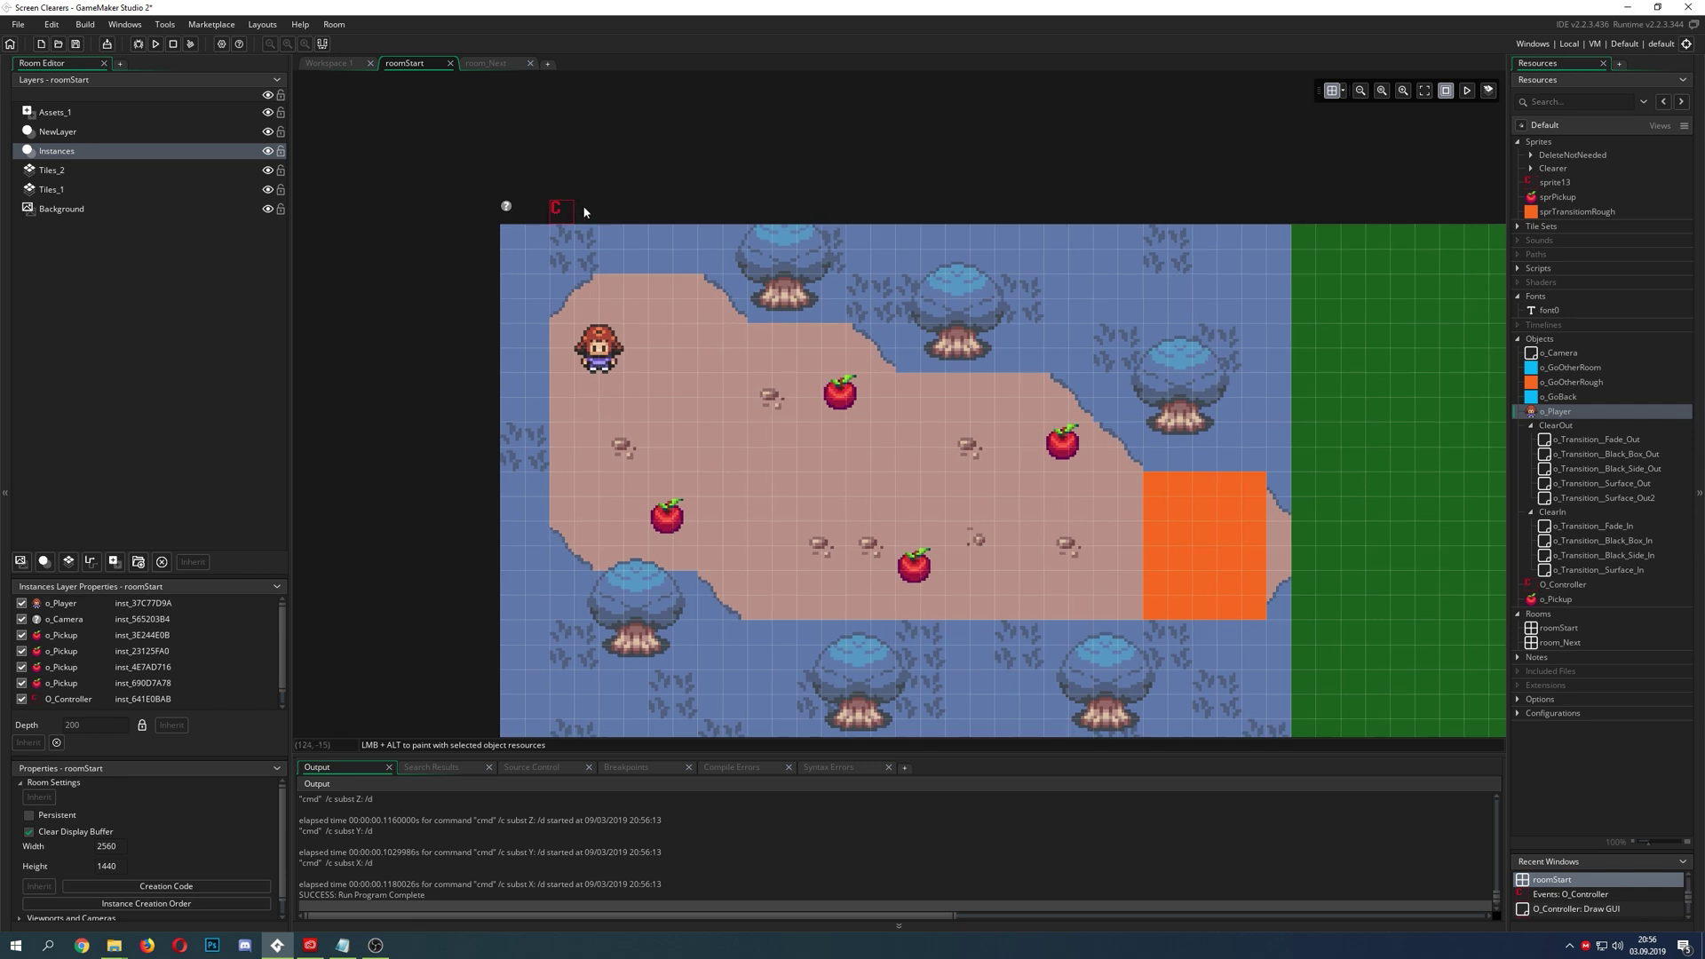
scroll(565, 229, up, 1)
drag(559, 277, 614, 254)
click(557, 243)
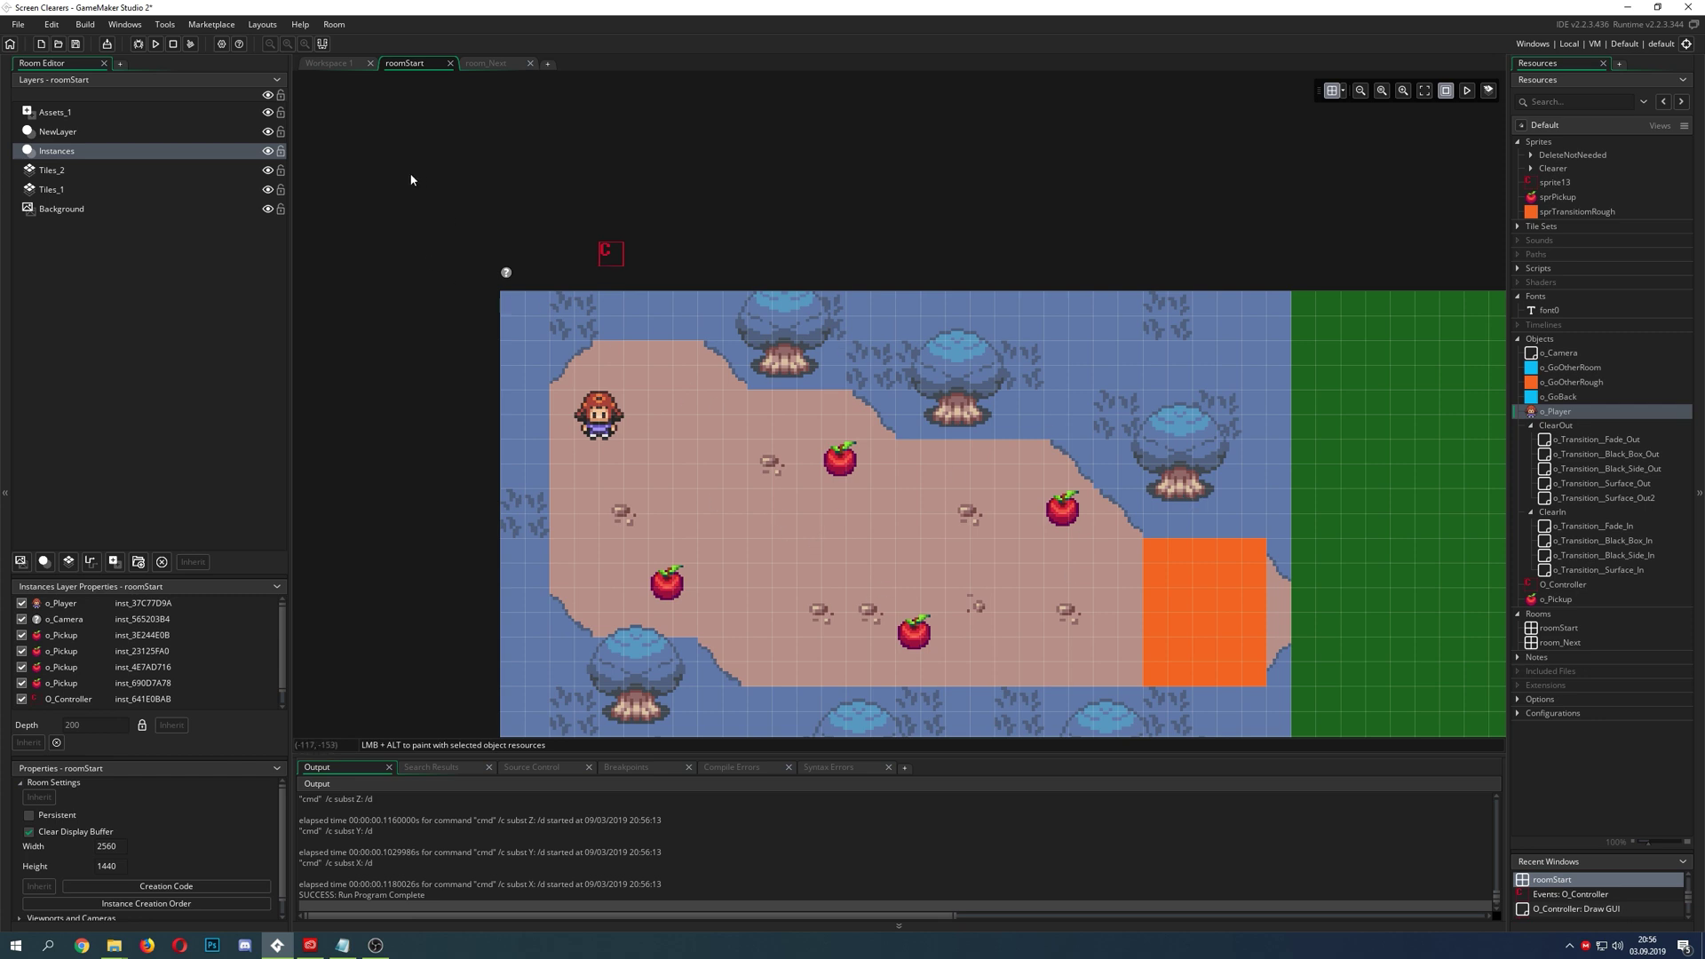
- Inspect the o_Player and O_Controller instances by selecting each in the room
click(605, 419)
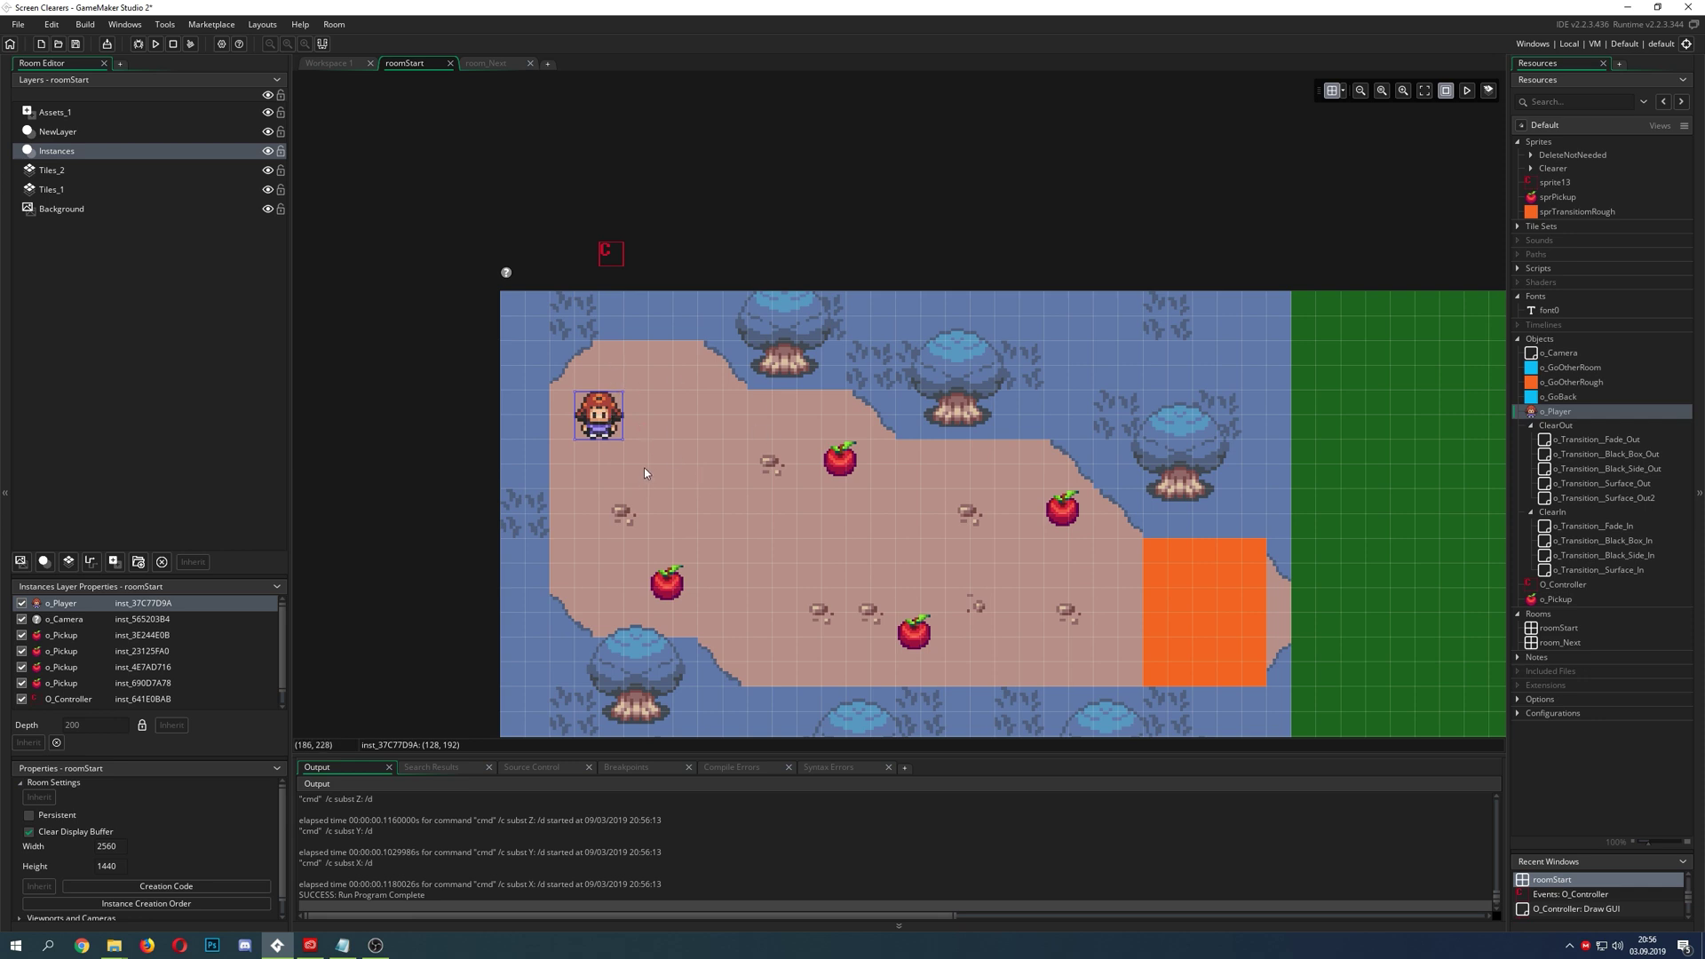
click(677, 432)
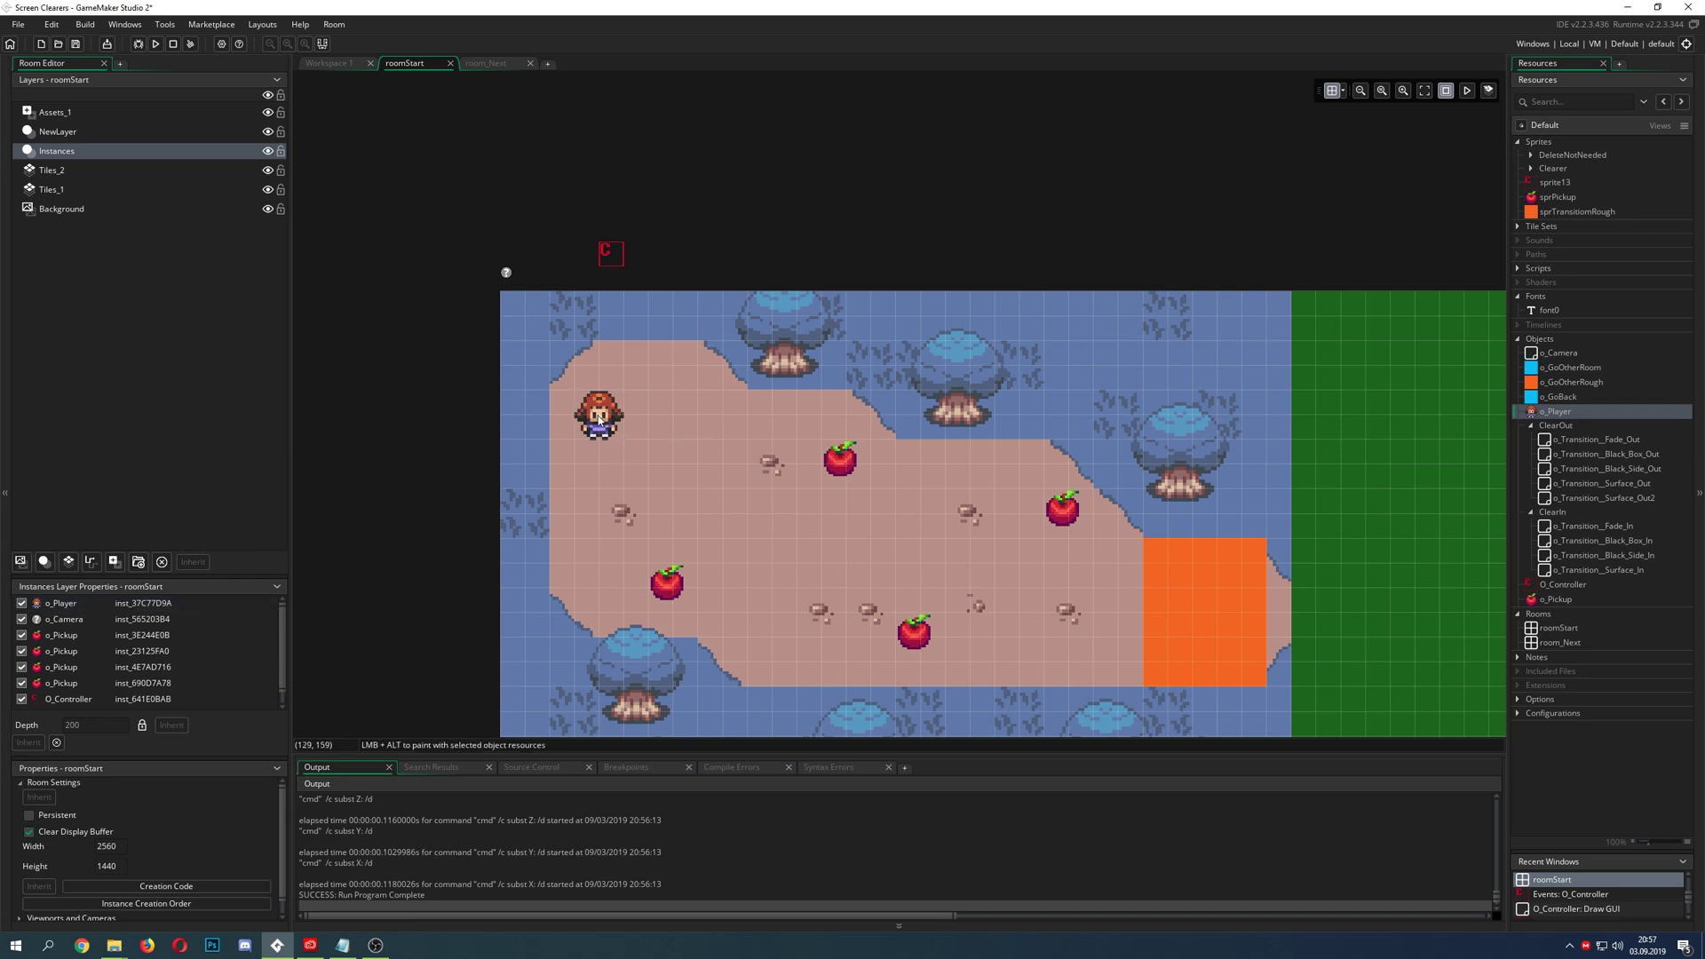
click(602, 420)
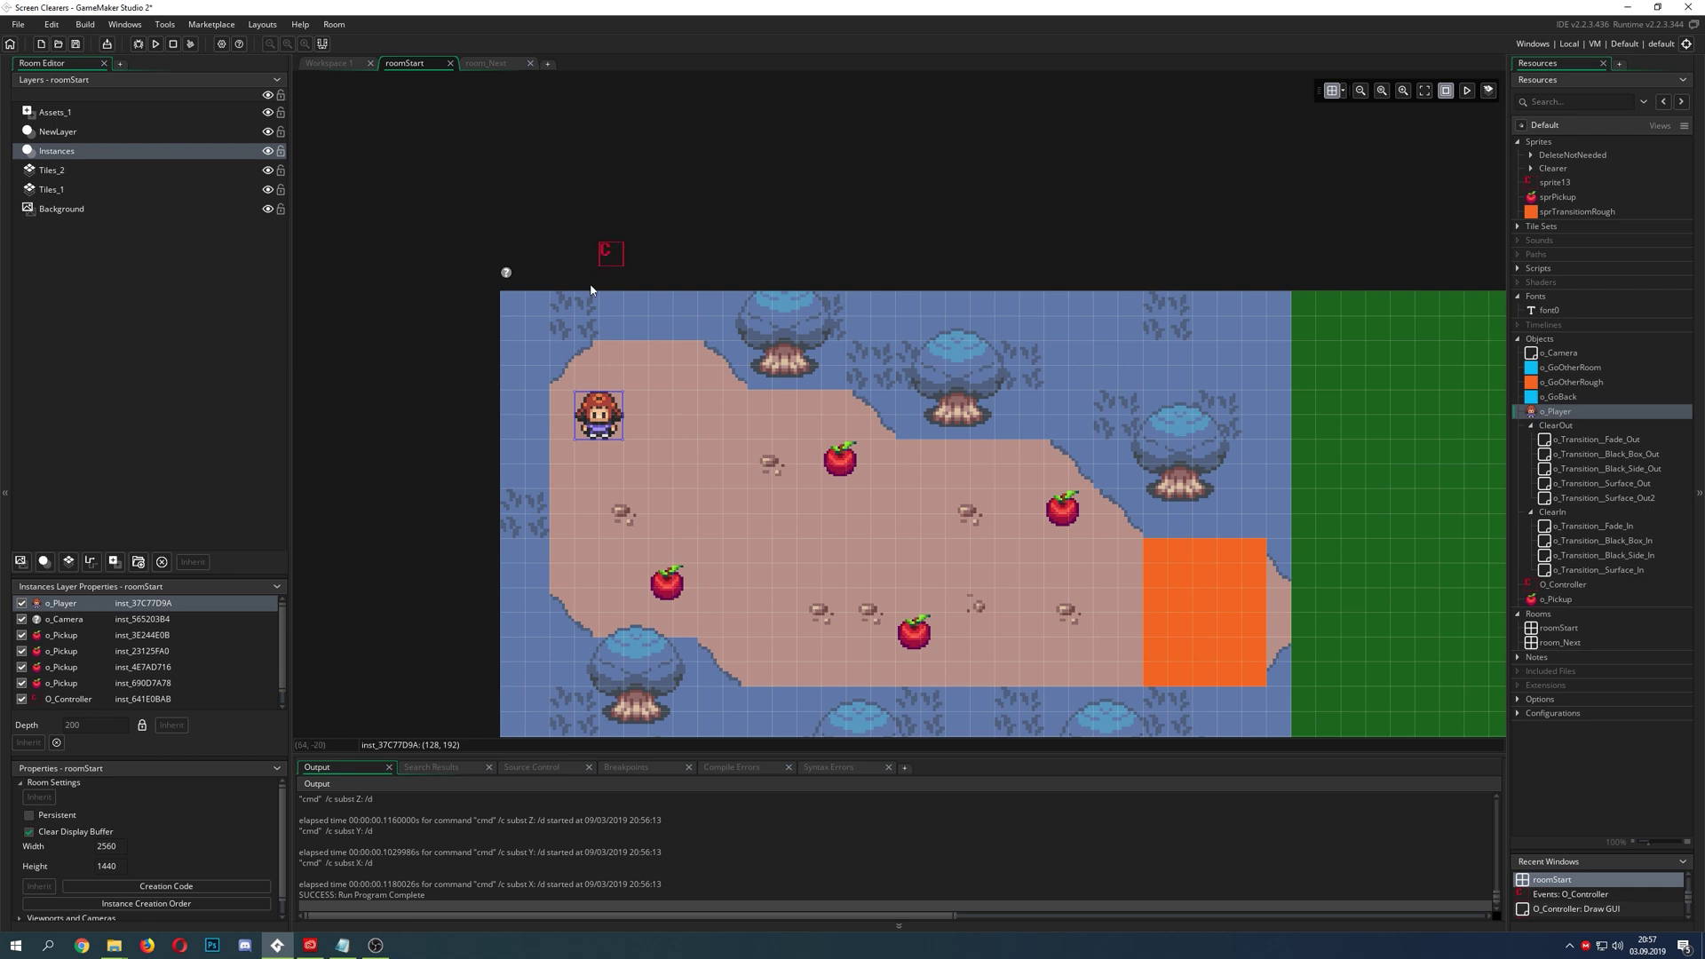
ctrl+scroll(538, 257, up, 2)
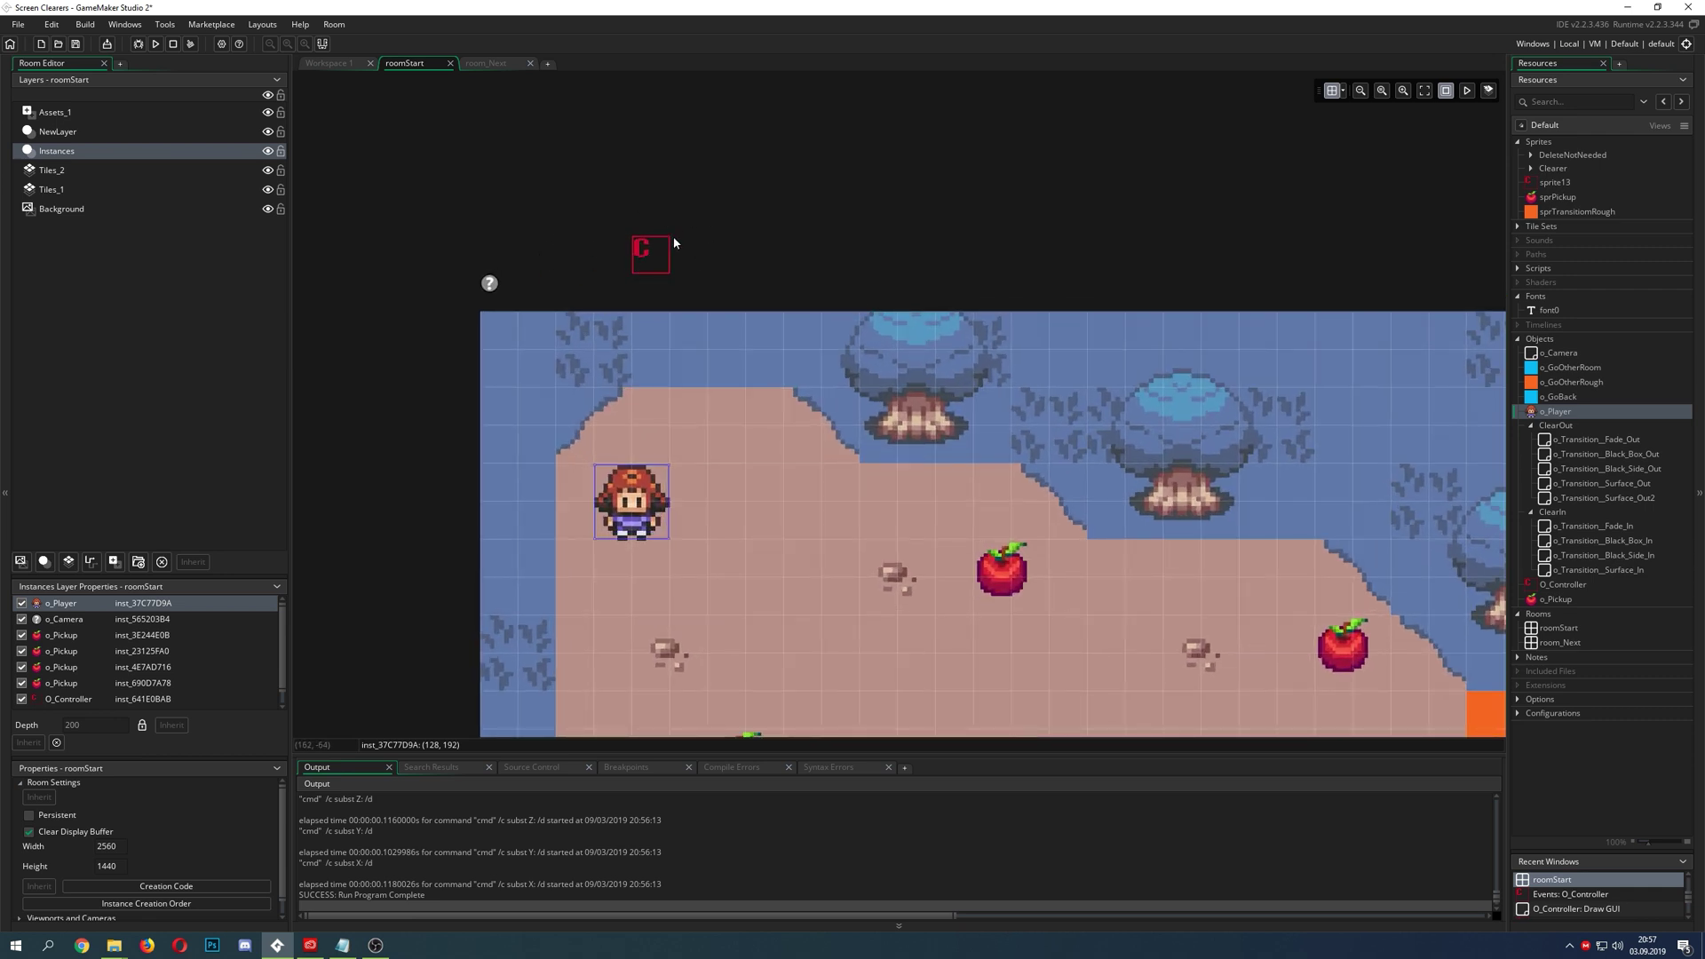
ctrl+scroll(673, 238, down, 3)
ctrl+scroll(662, 291, up, 2)
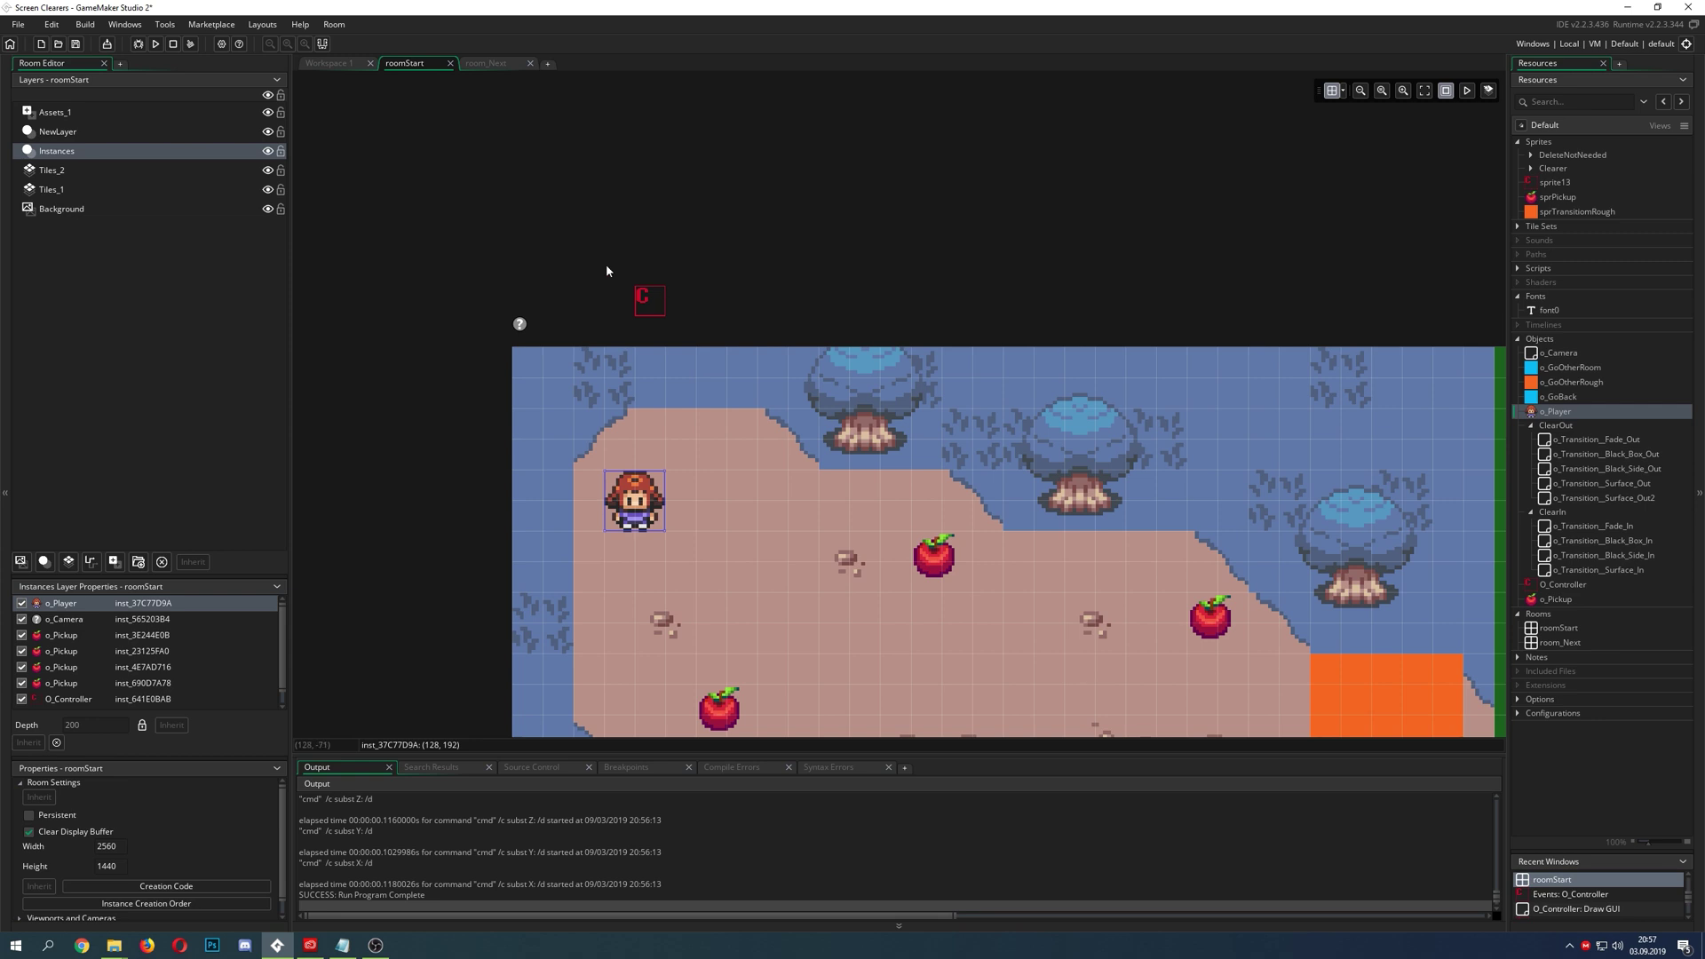
ctrl+scroll(668, 306, down, 3)
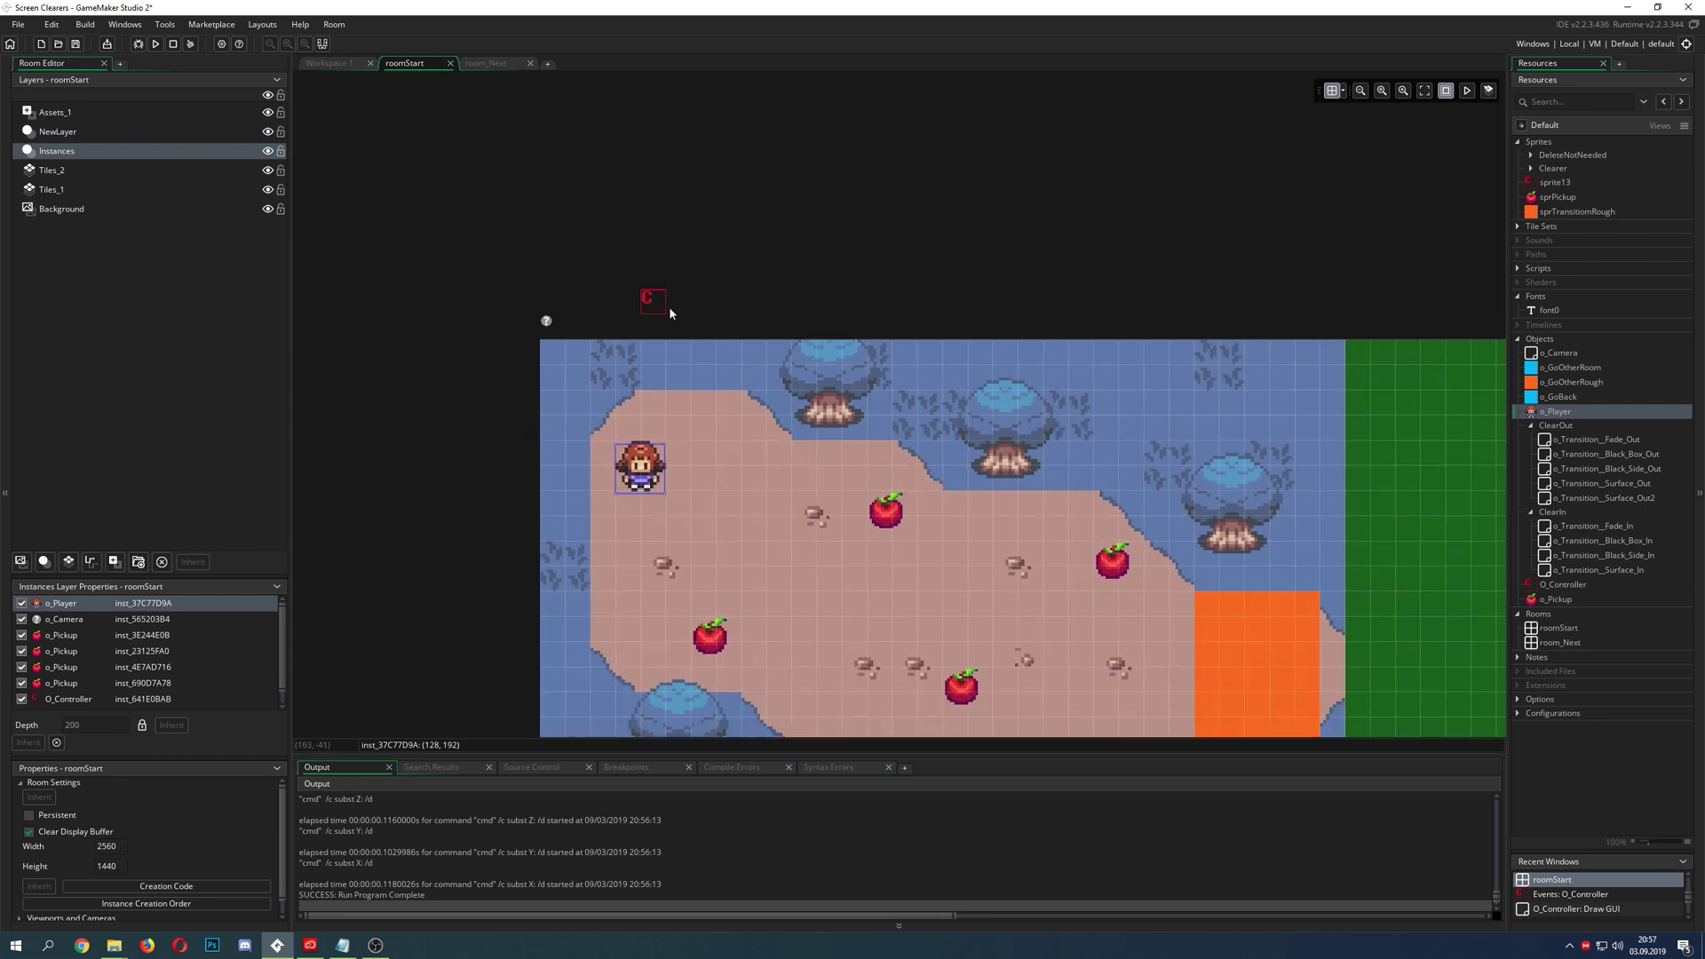
click(655, 302)
click(622, 270)
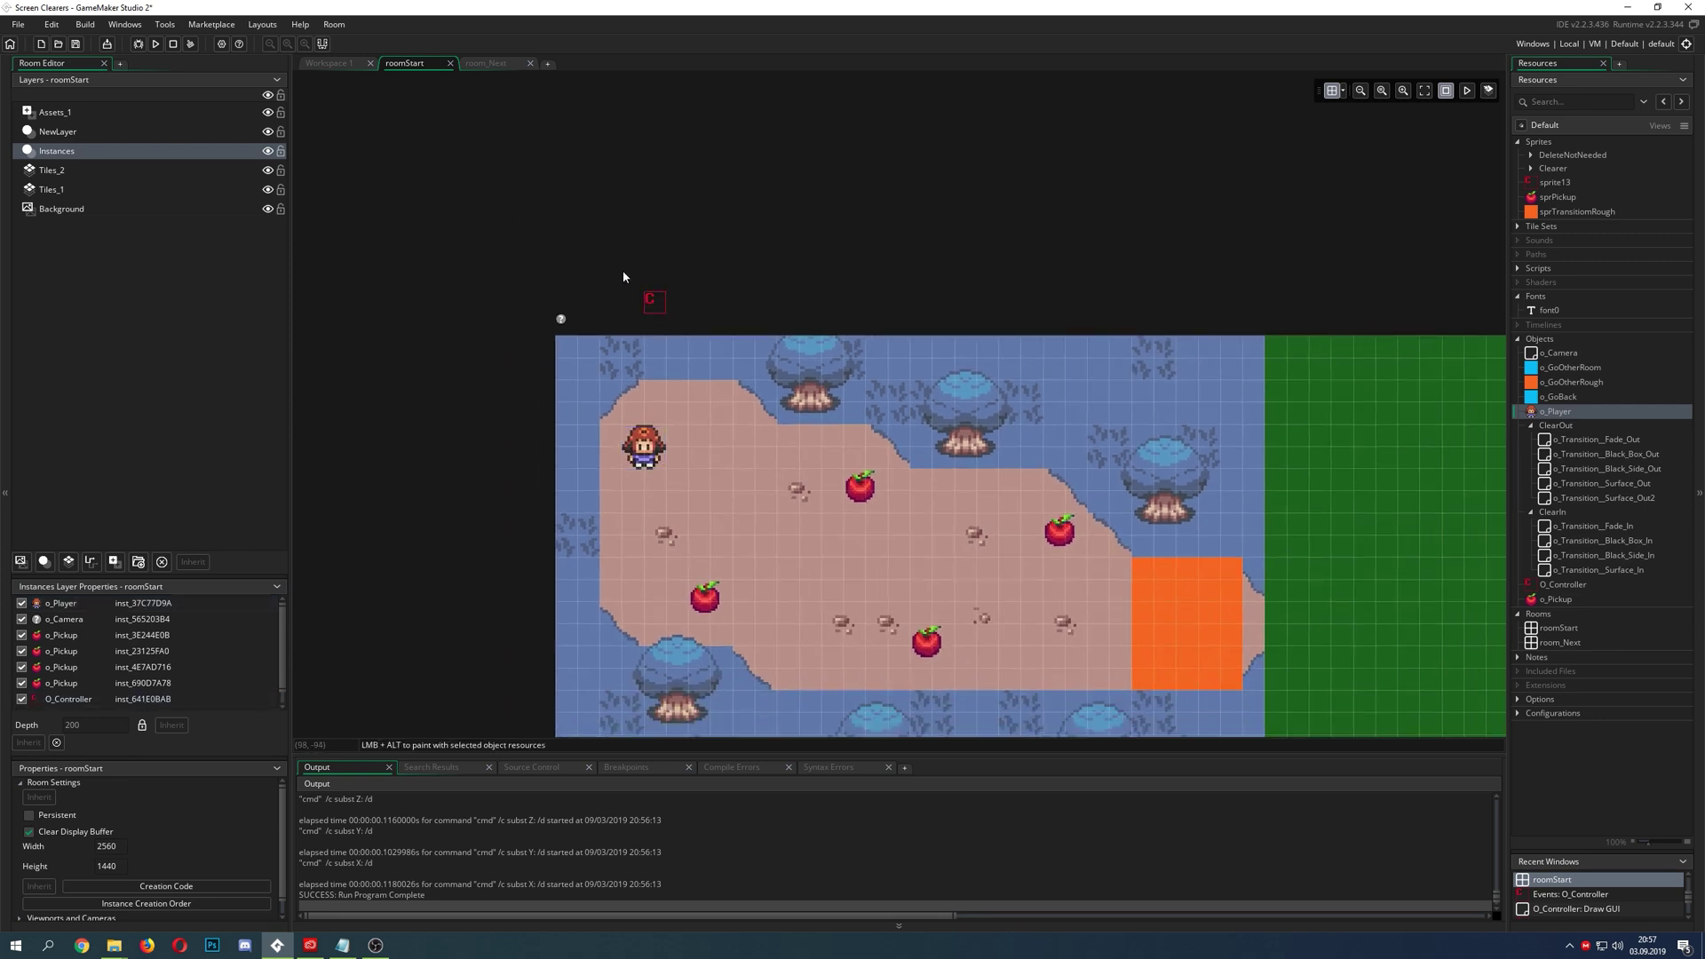
click(655, 301)
click(607, 256)
ctrl+scroll(721, 278, up, 2)
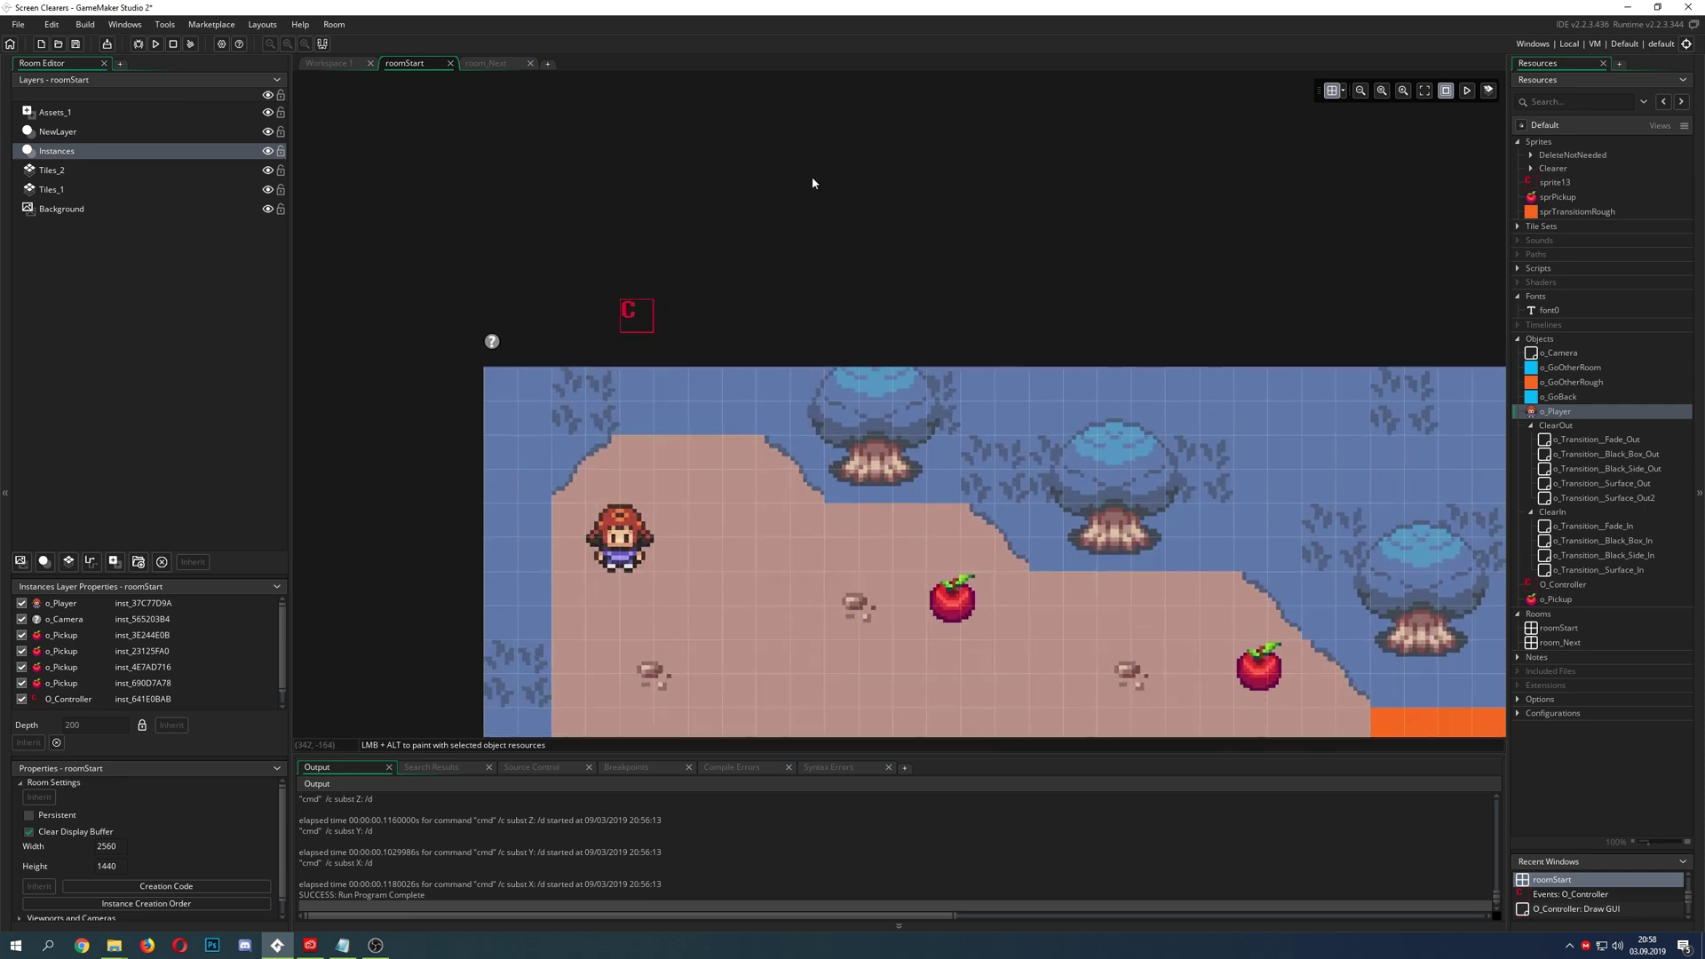
ctrl+scroll(568, 273, down, 2)
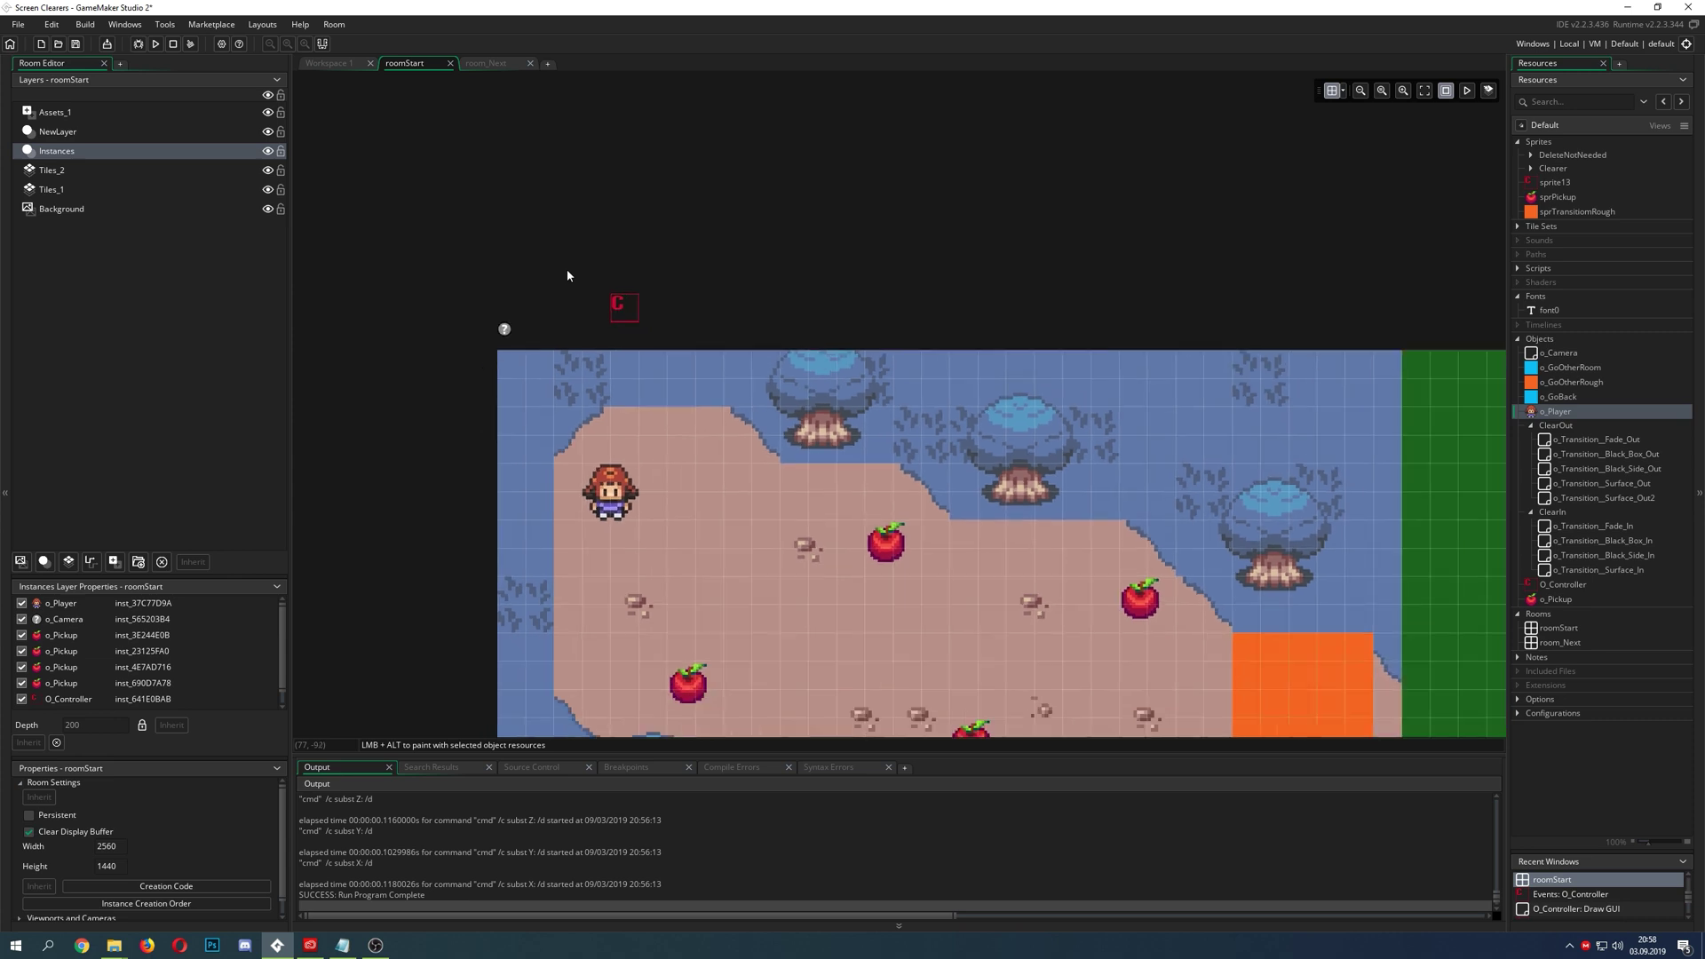
scroll(568, 271, down, 2)
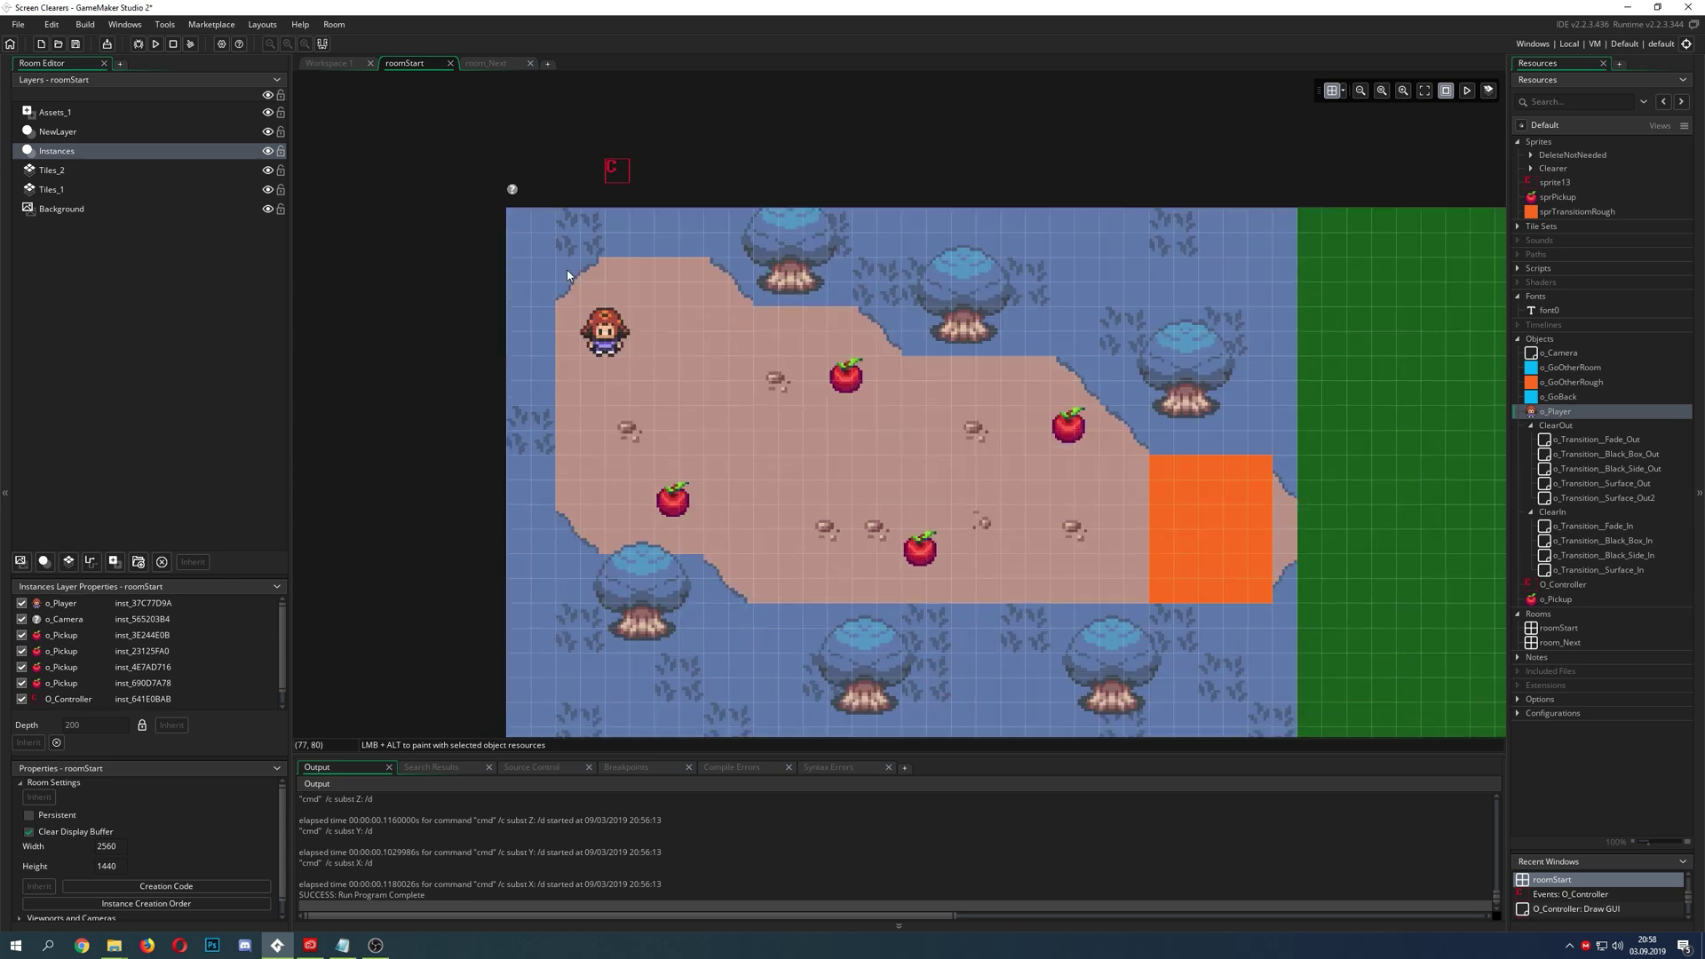
ctrl+scroll(570, 271, down, 1)
ctrl+scroll(570, 271, up, 1)
scroll(533, 183, up, 2)
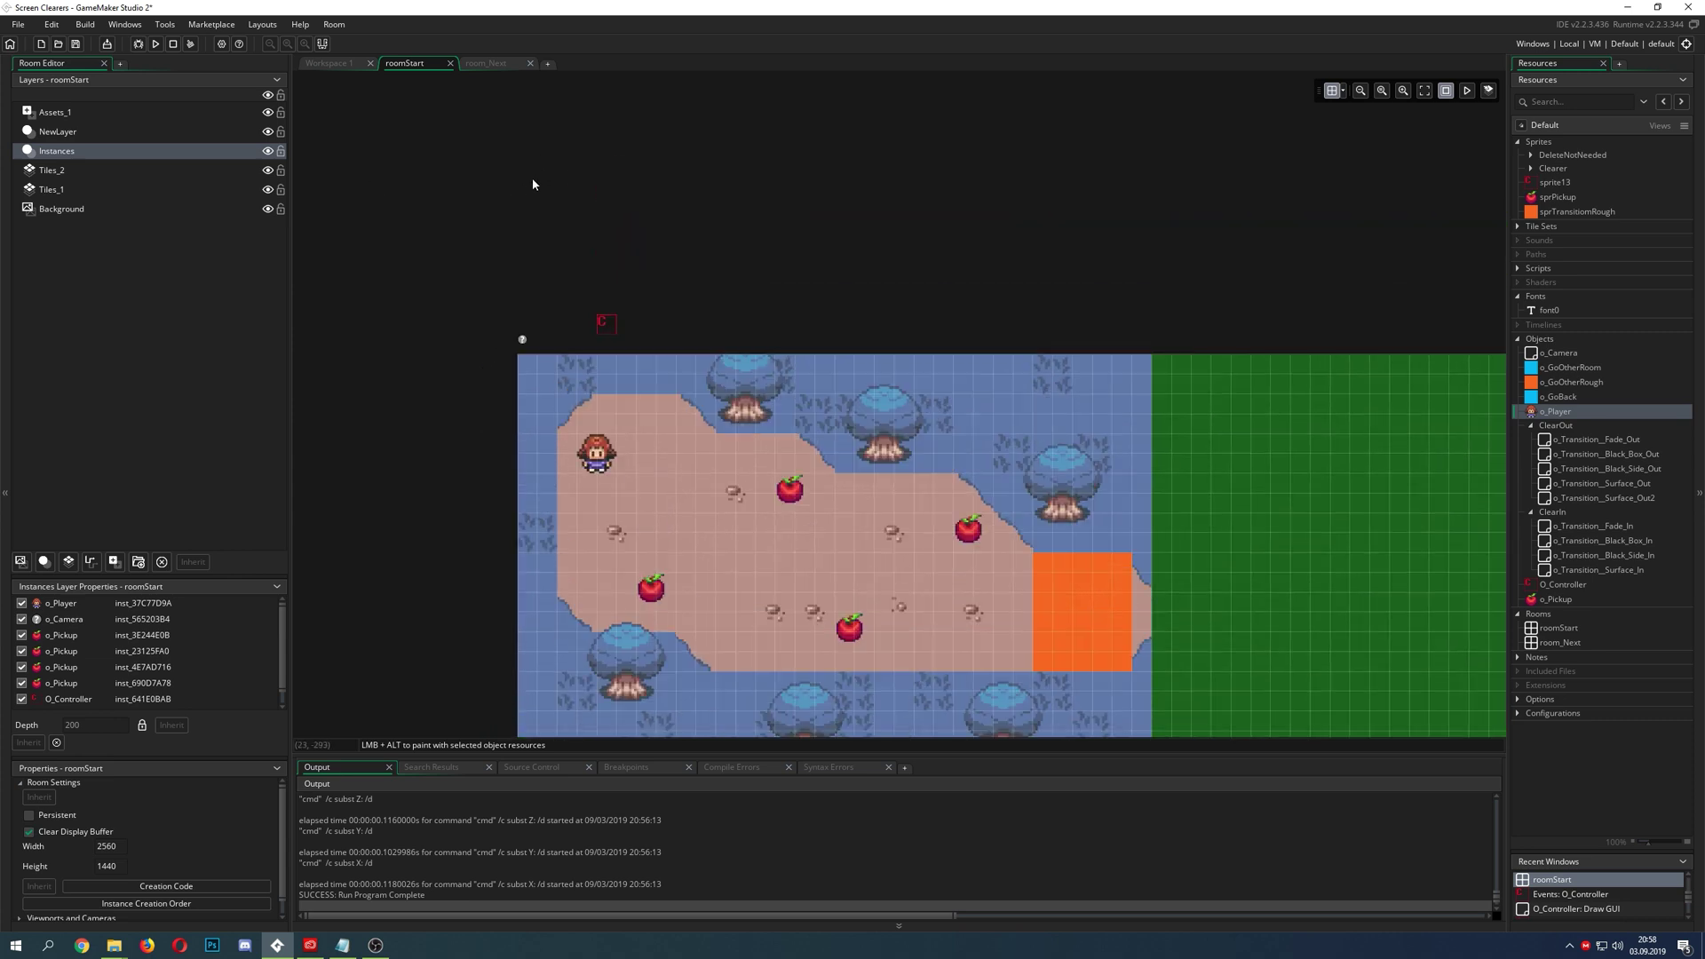
ctrl+scroll(536, 255, up, 1)
ctrl+scroll(643, 295, down, 2)
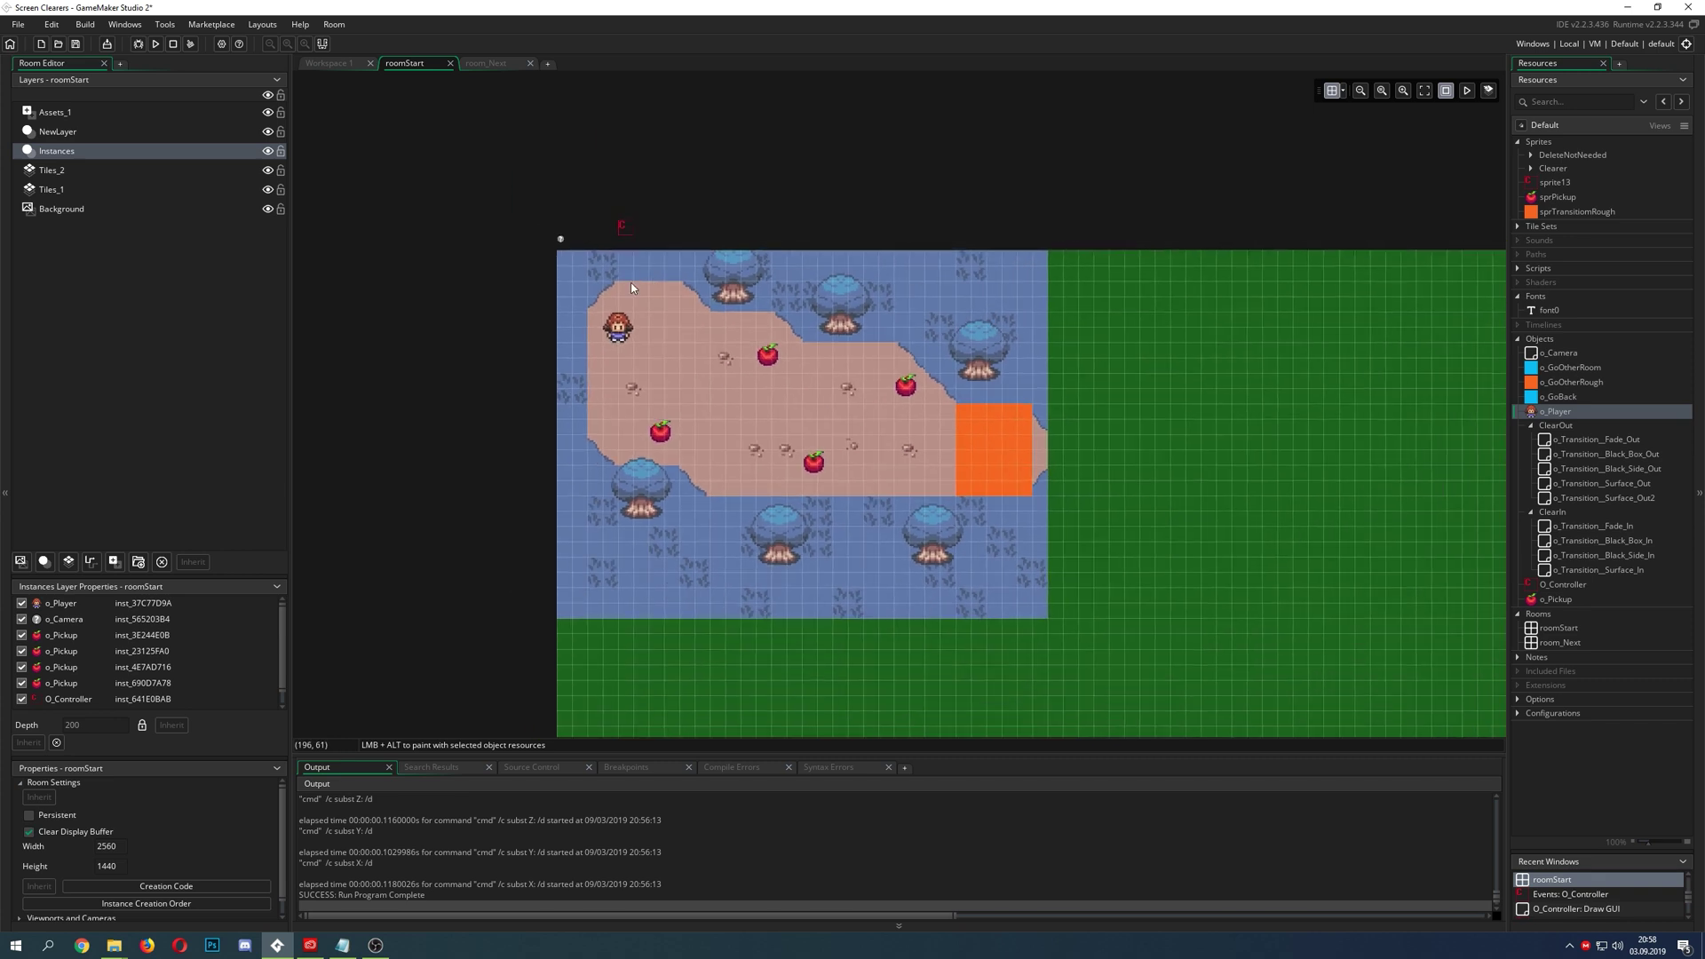
ctrl+scroll(627, 222, up, 1)
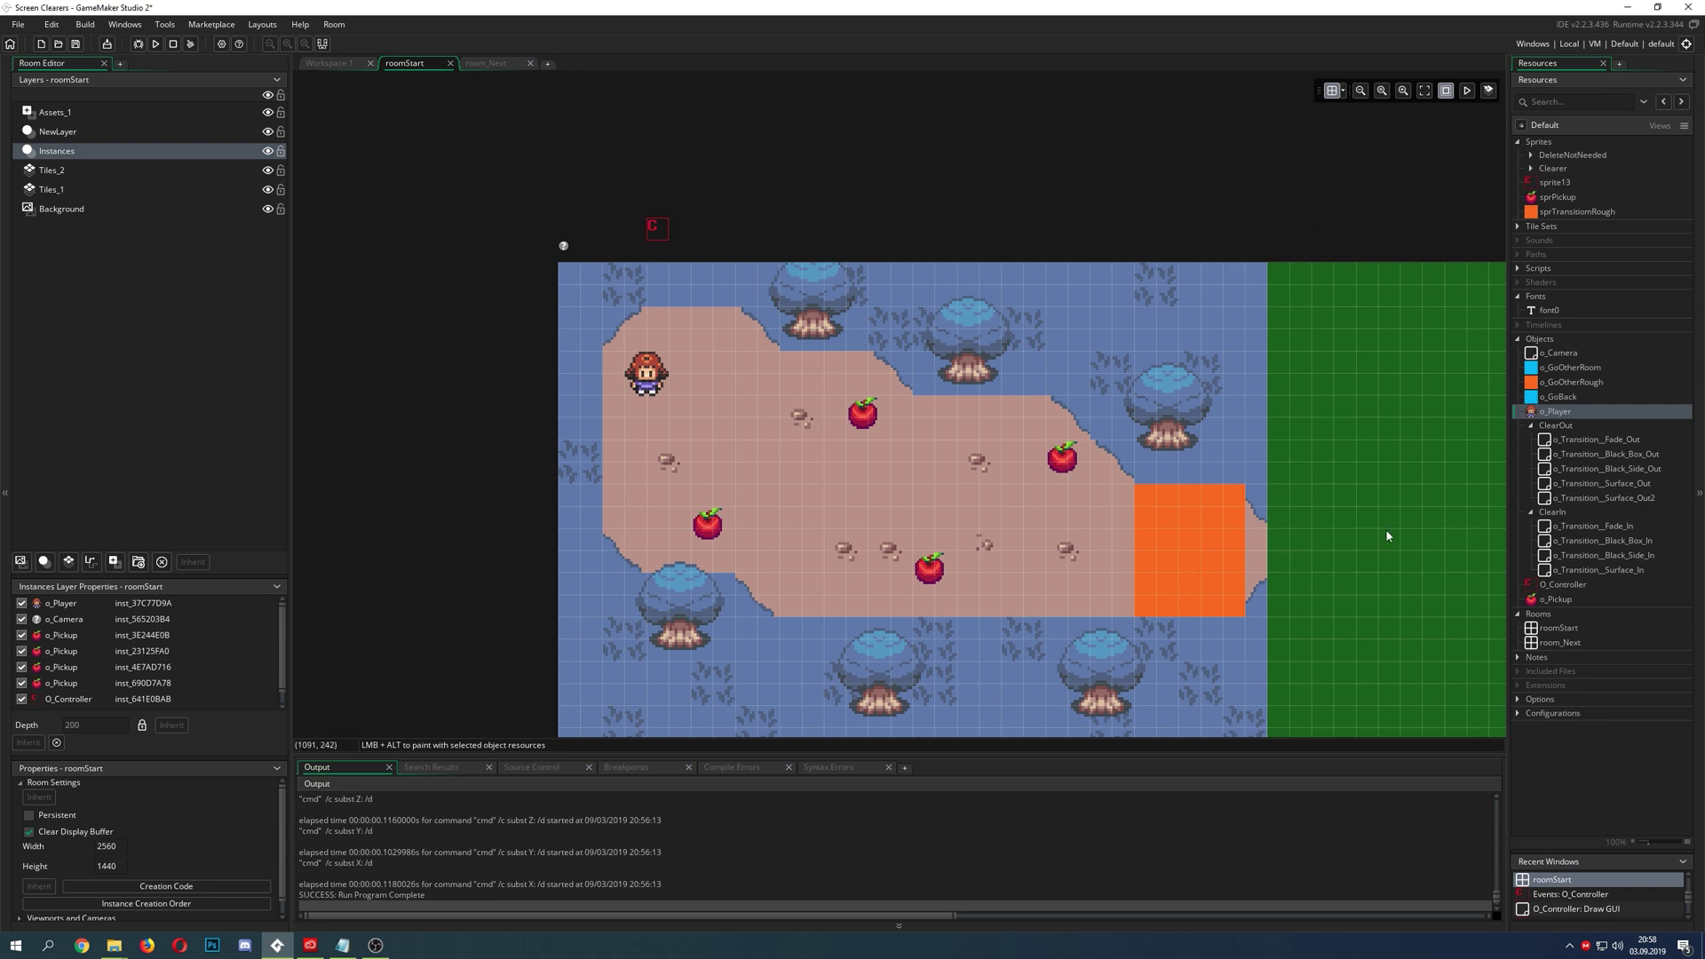
- Delete the orange o_GoOtherRough block and stretch a cyan o_GoOtherRoom instance over the path's right end
drag(1203, 564, 1208, 568)
key(Delete)
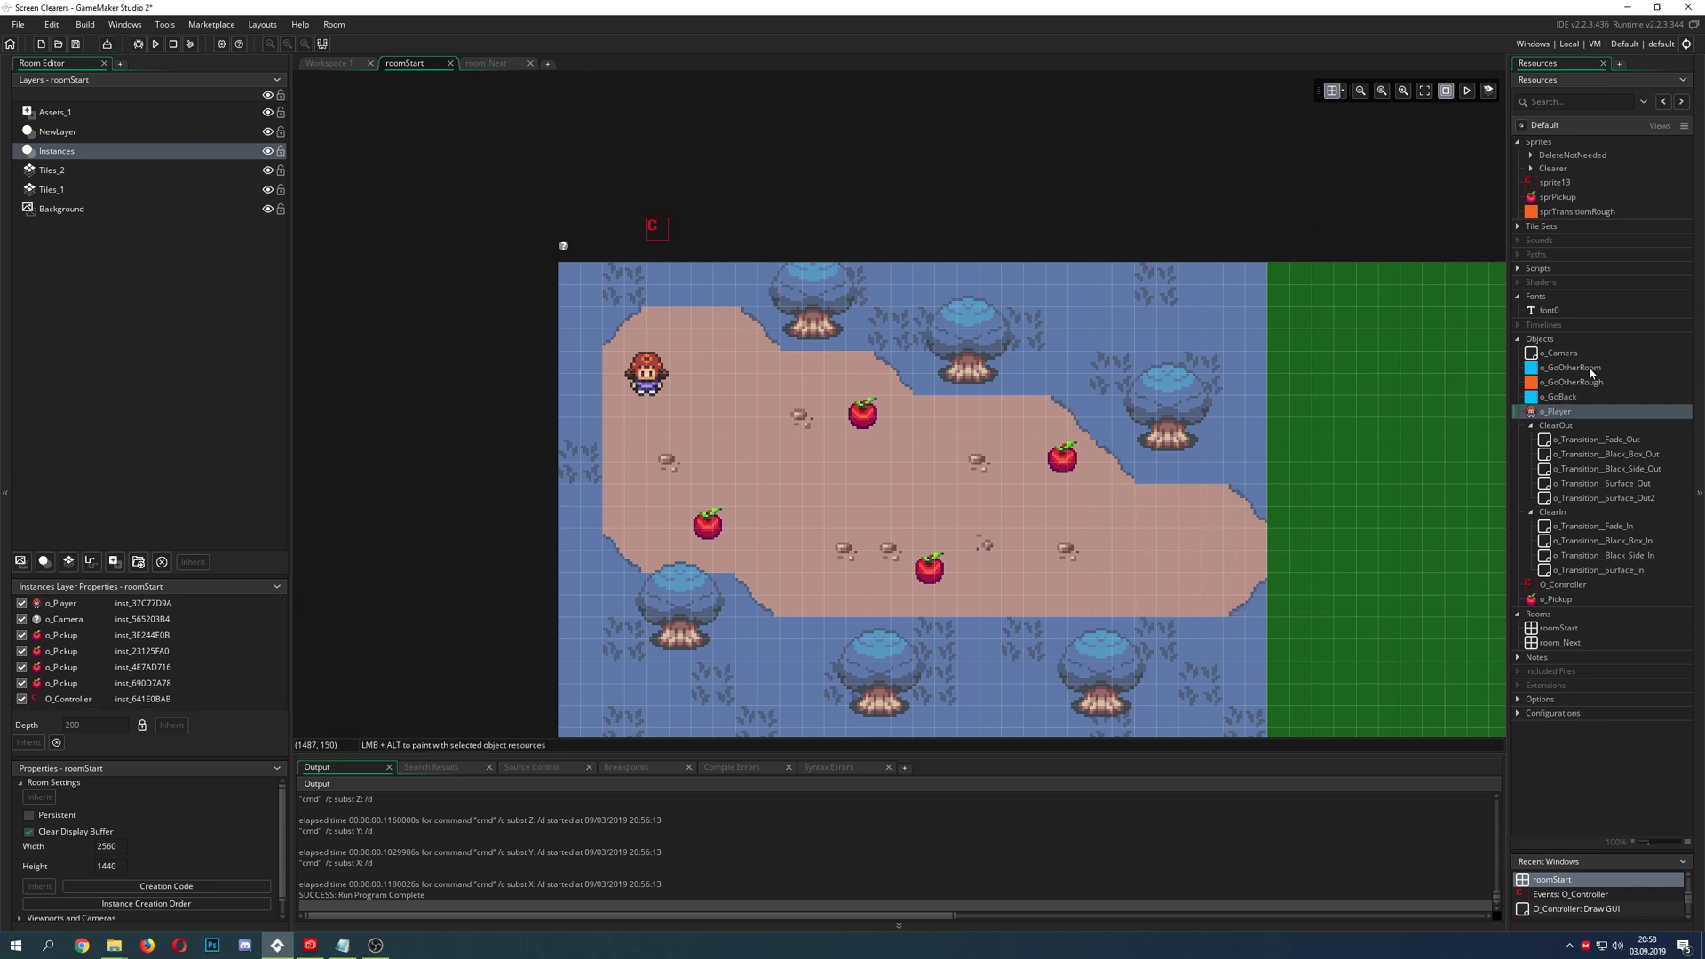
drag(1590, 367, 1263, 701)
click(1191, 510)
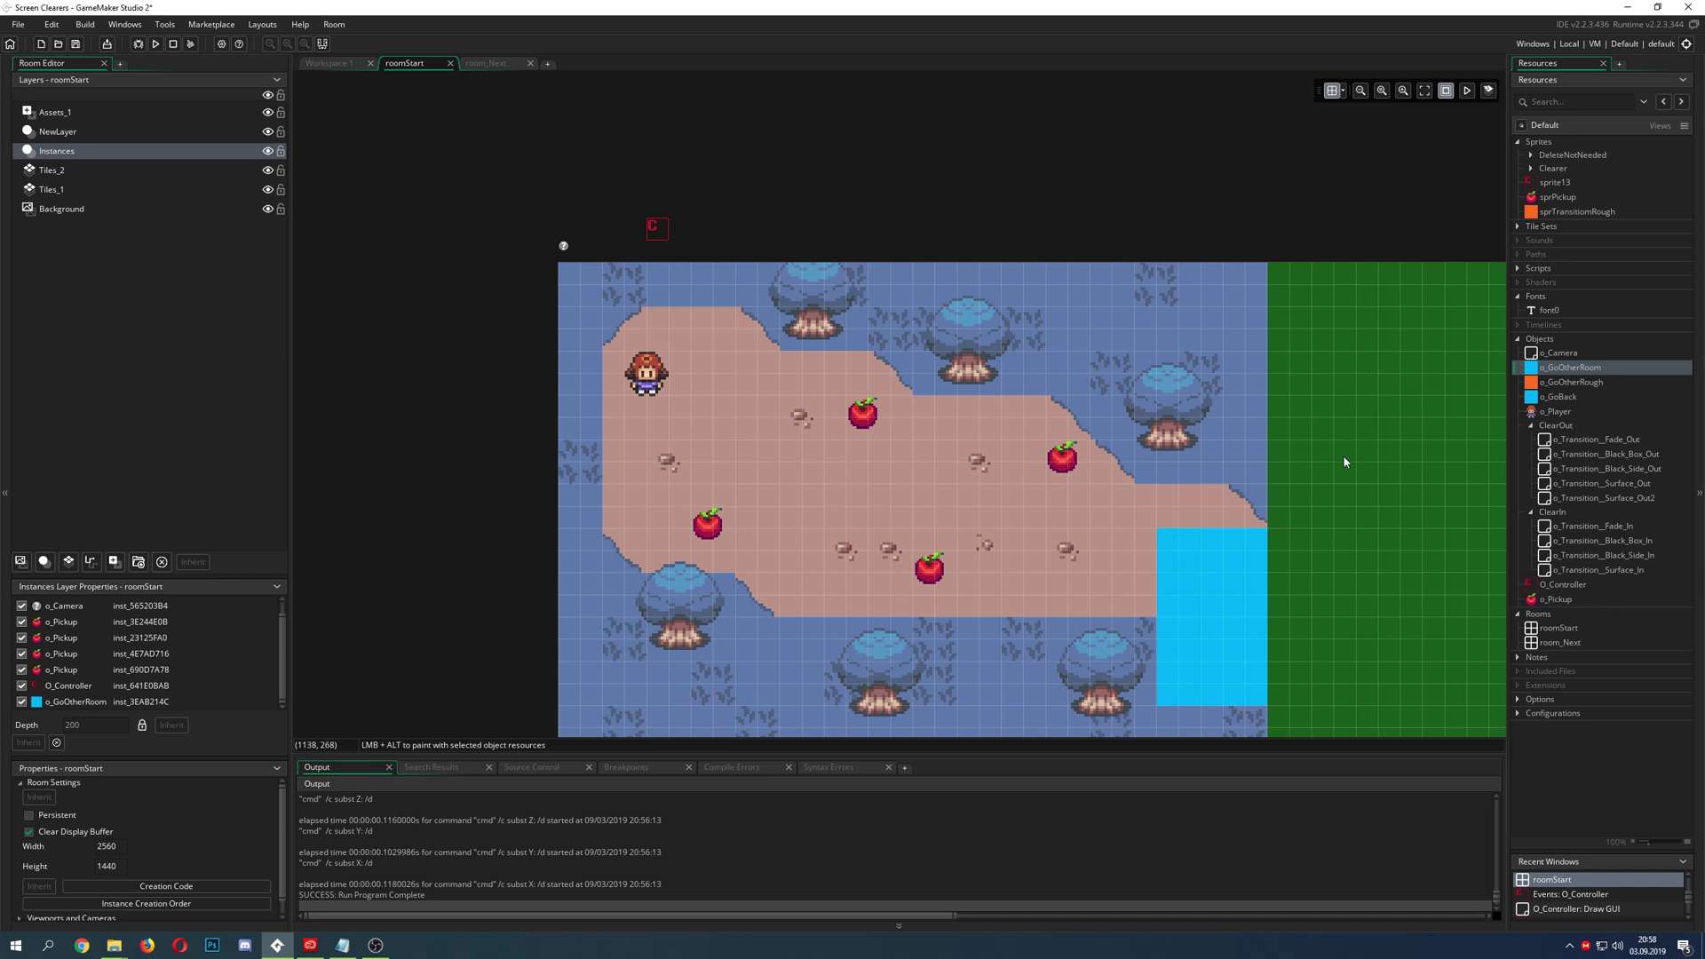
- Run the game with F5 to test the new exit
ctrl+scroll(1343, 479, up, 3)
scroll(1340, 499, down, 3)
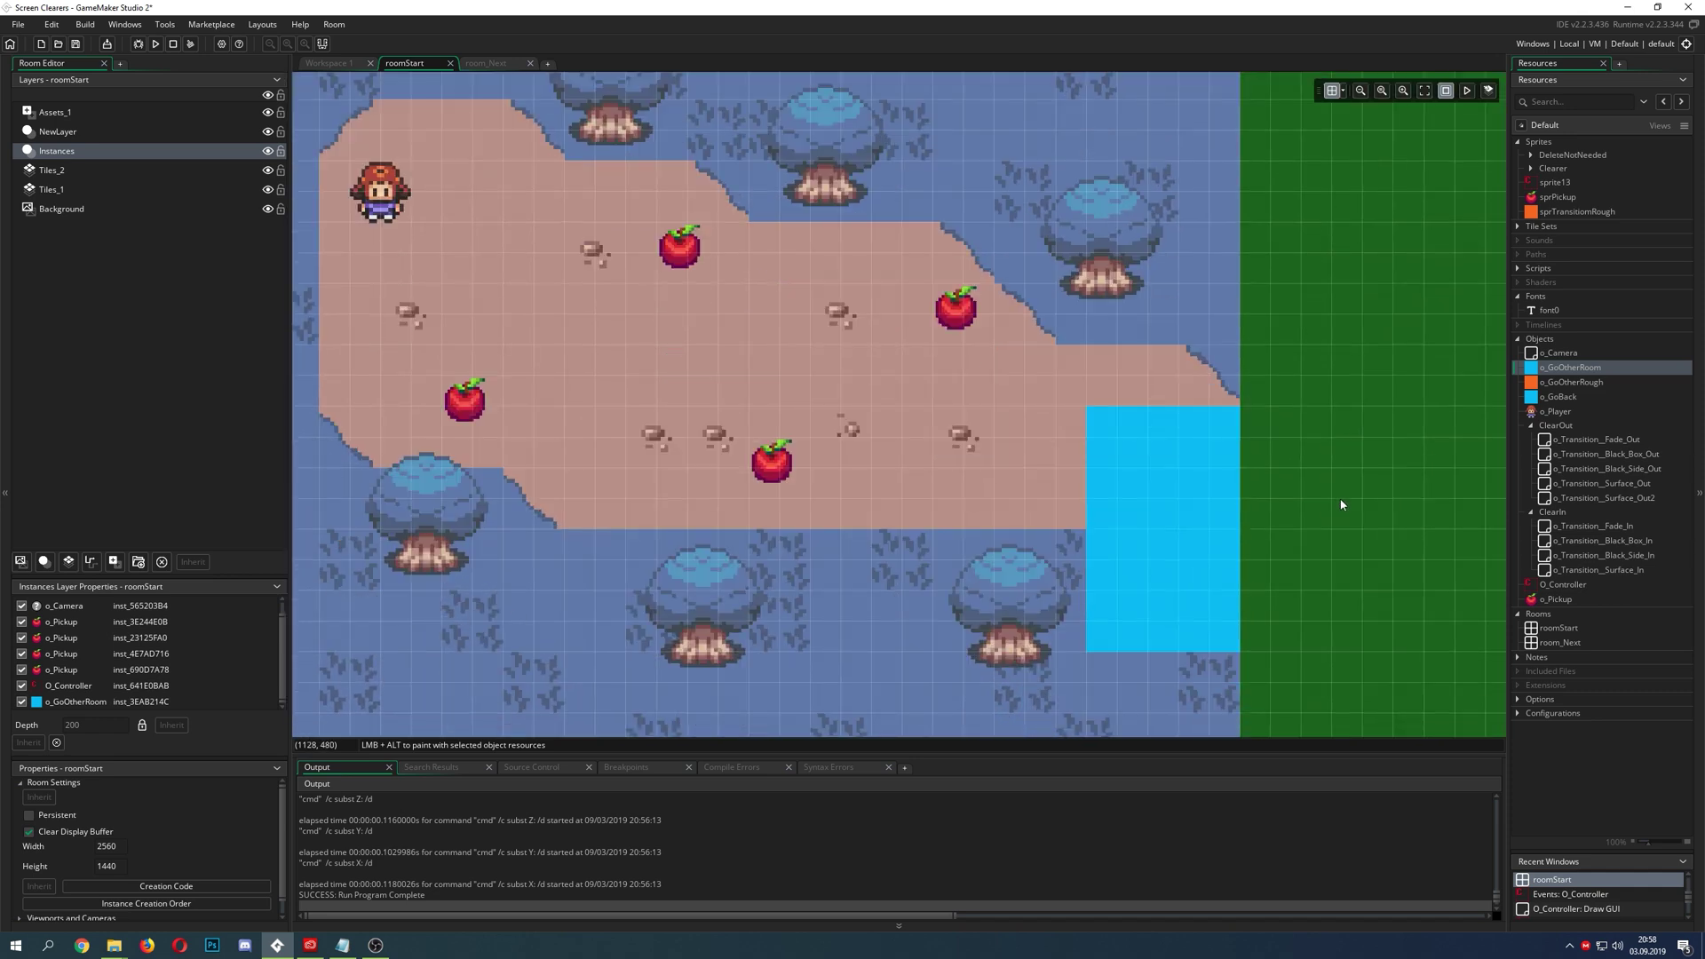
ctrl+scroll(1342, 505, up, 2)
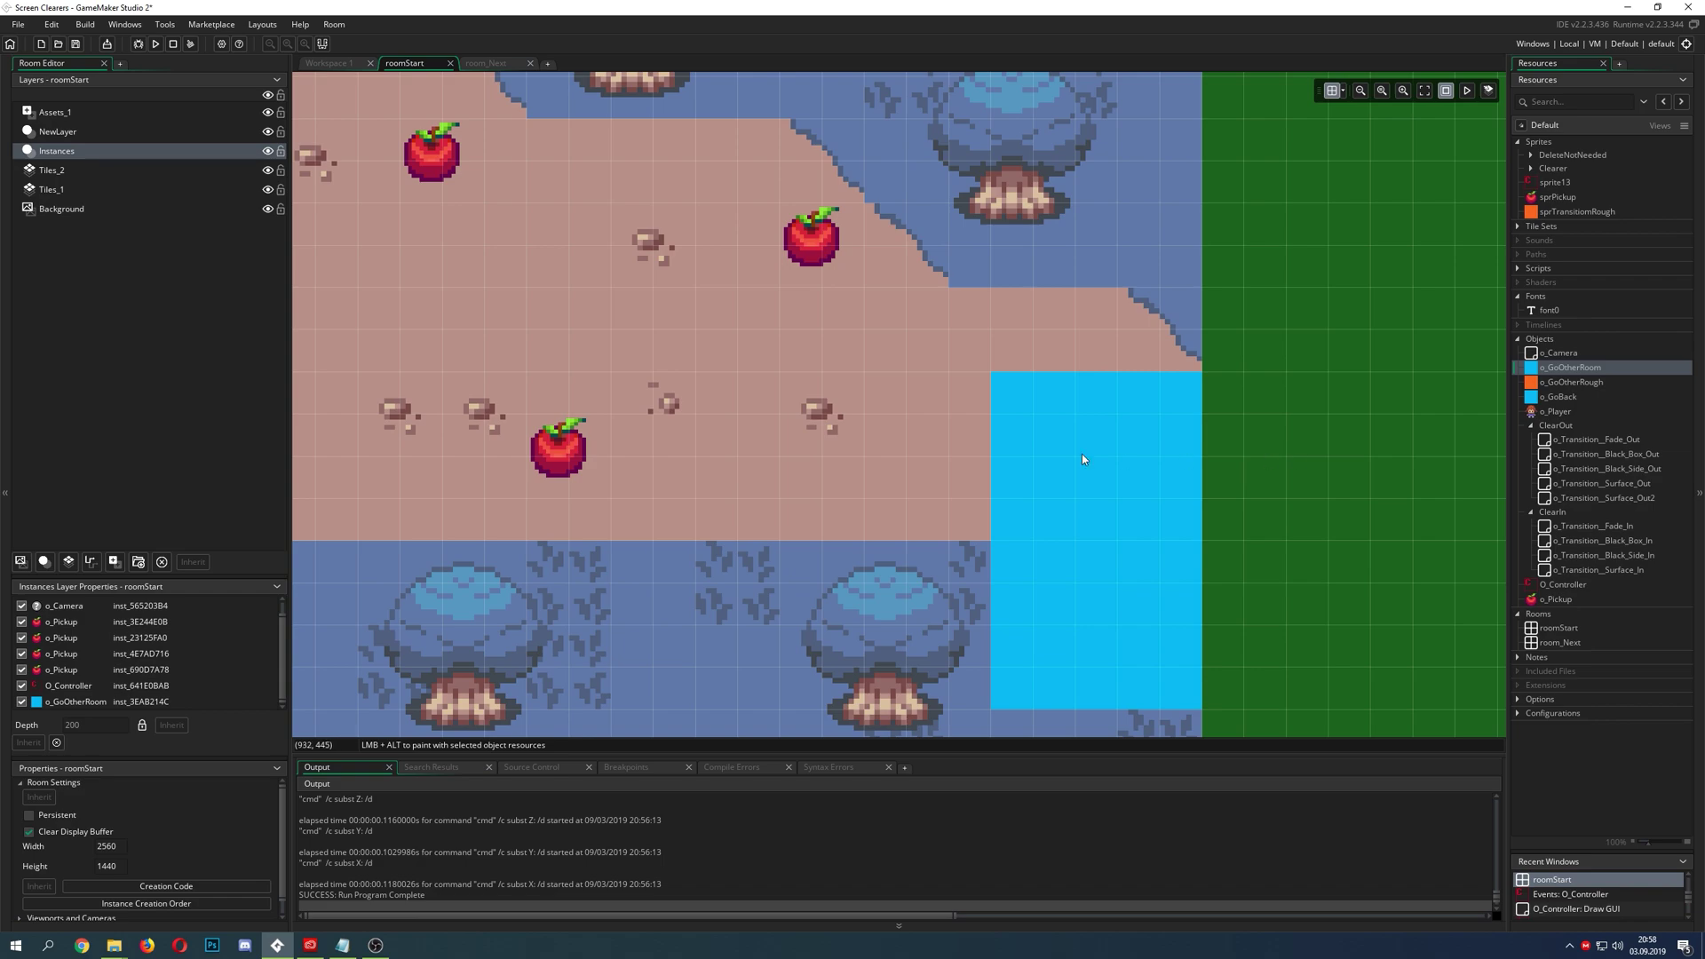
key(F5)
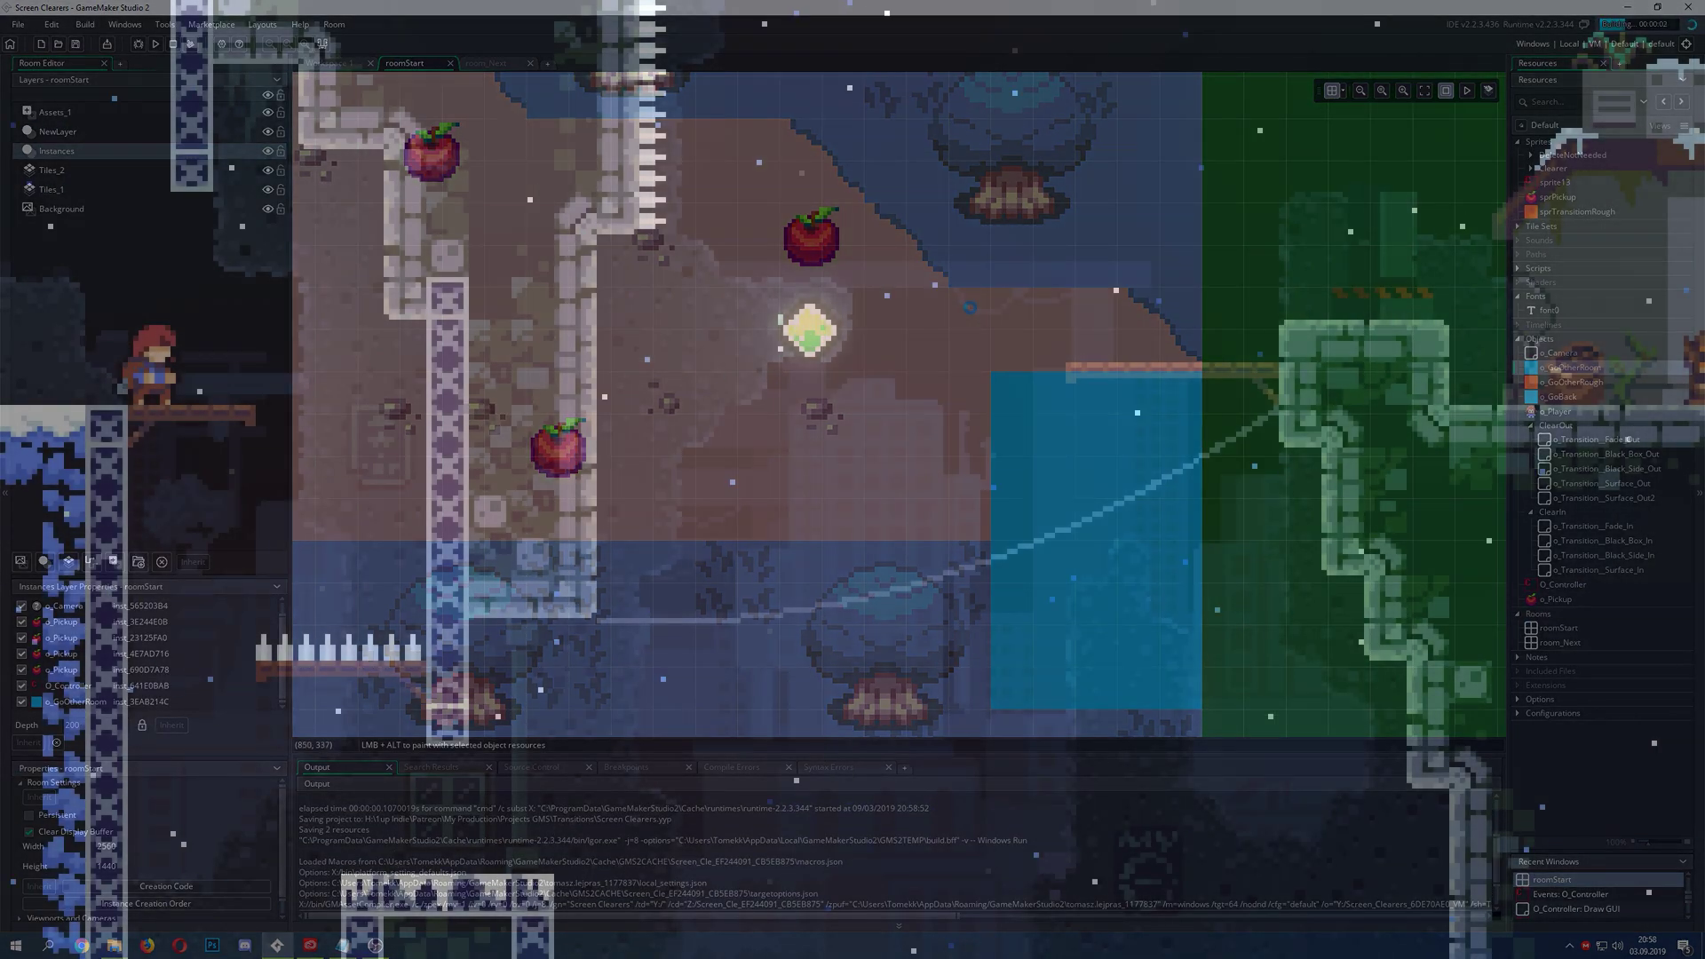